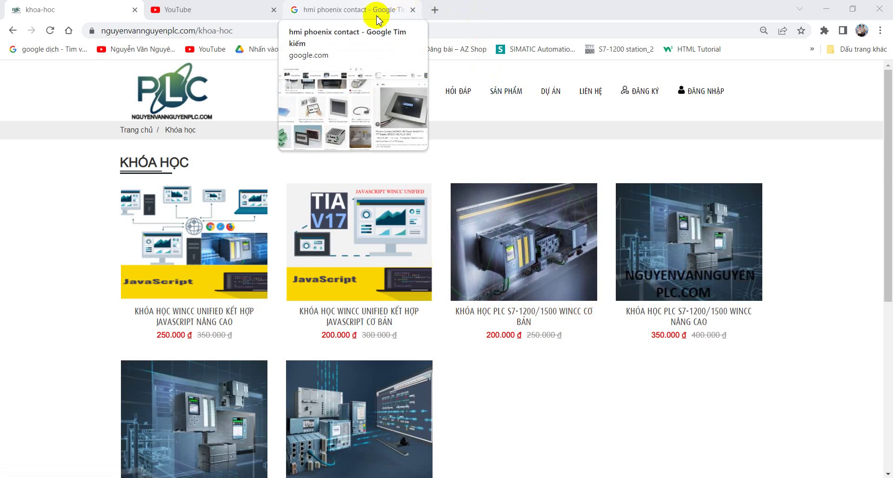
# Look through the "hmi phoenix contact" image results and the related pictures of Phoenix Contact HMI panels
pyautogui.click(386, 10)
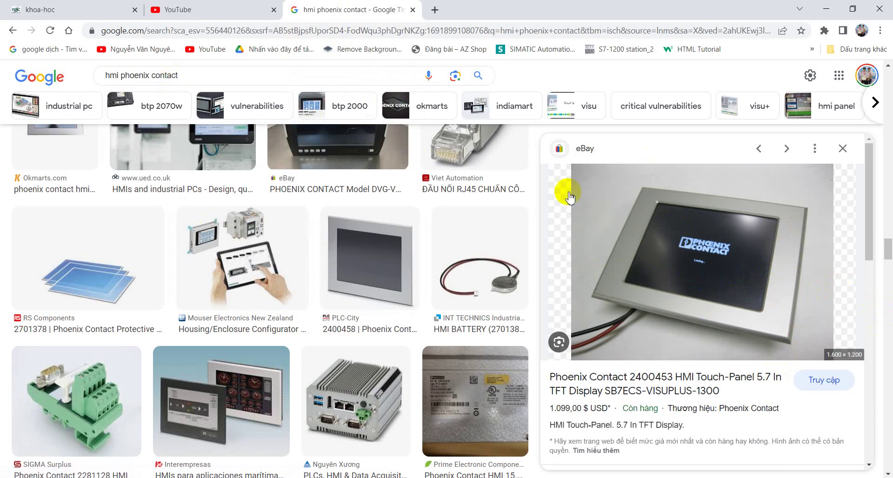
pyautogui.scroll(-3, 744, 233)
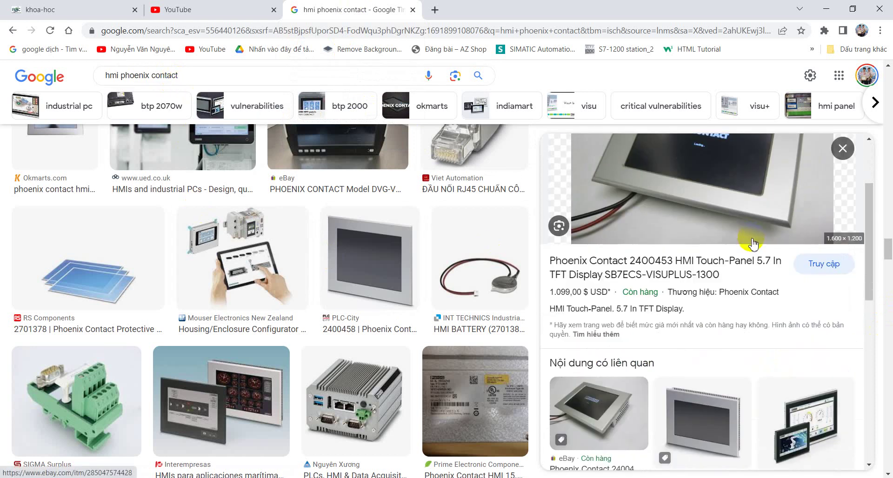
pyautogui.scroll(-5, 750, 240)
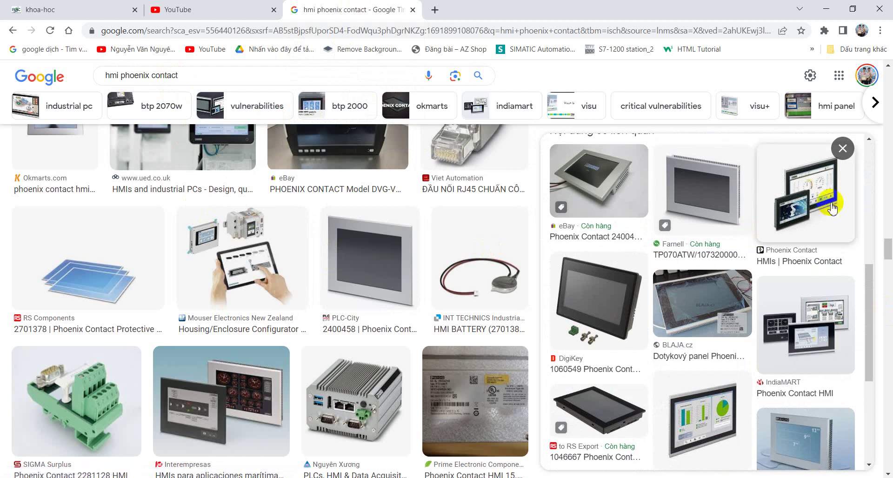
# Minimize the browser and launch Visu+ Express 2.55 from the desktop
pyautogui.click(828, 6)
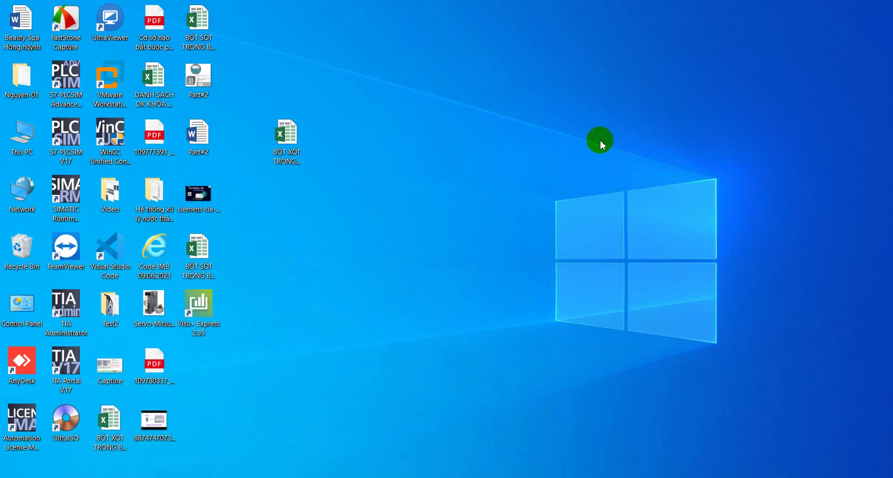
pyautogui.doubleClick(198, 310)
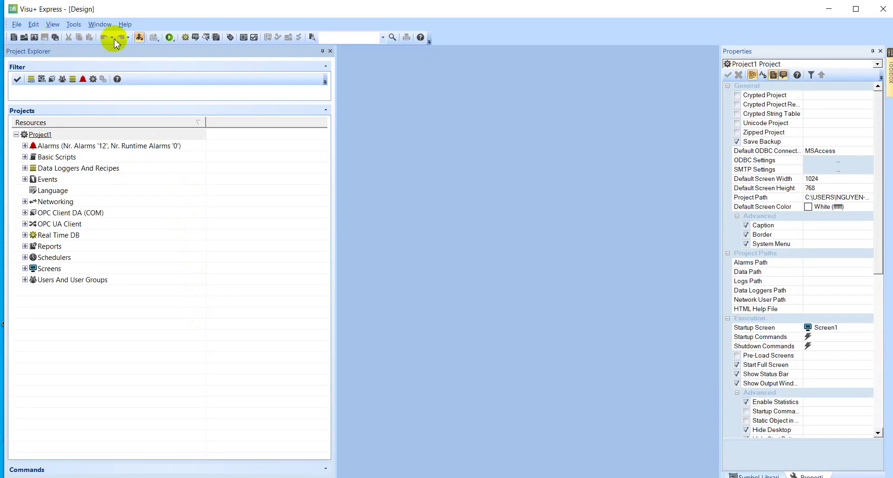
# Look through the help commands and view the product and version information of Visu+ Express, leaving its window closed again
pyautogui.click(124, 25)
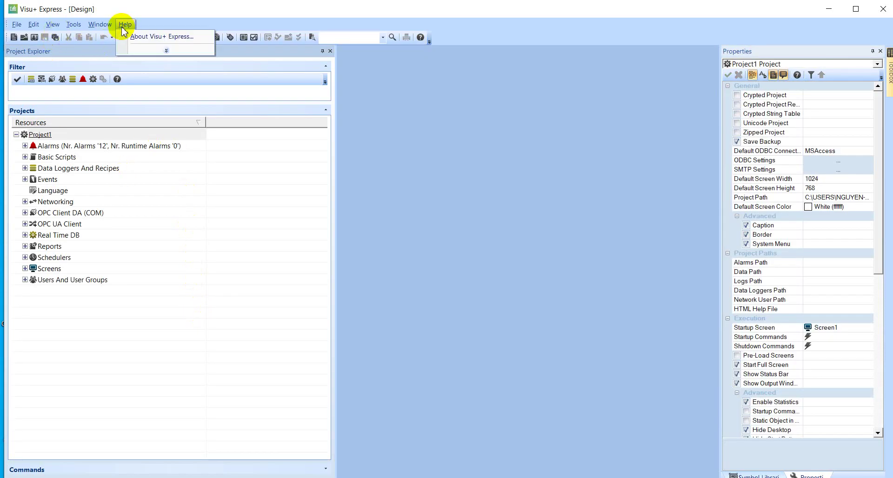
pyautogui.click(166, 50)
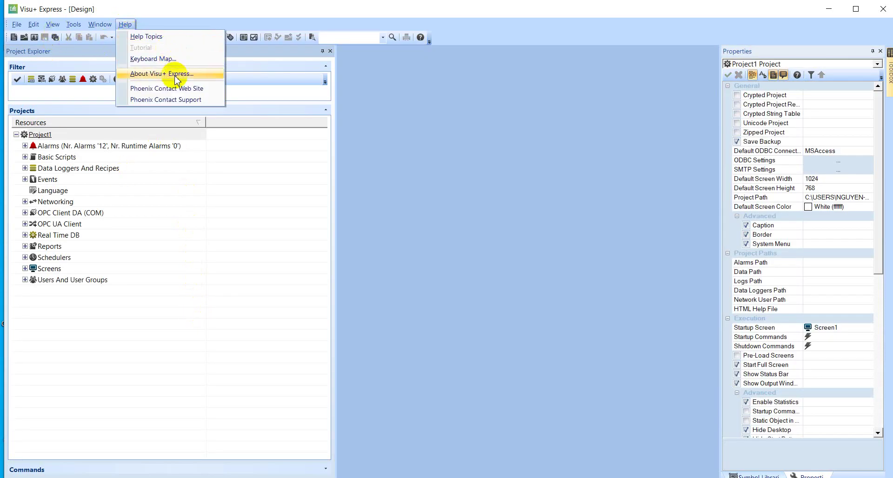
pyautogui.click(126, 24)
pyautogui.click(125, 24)
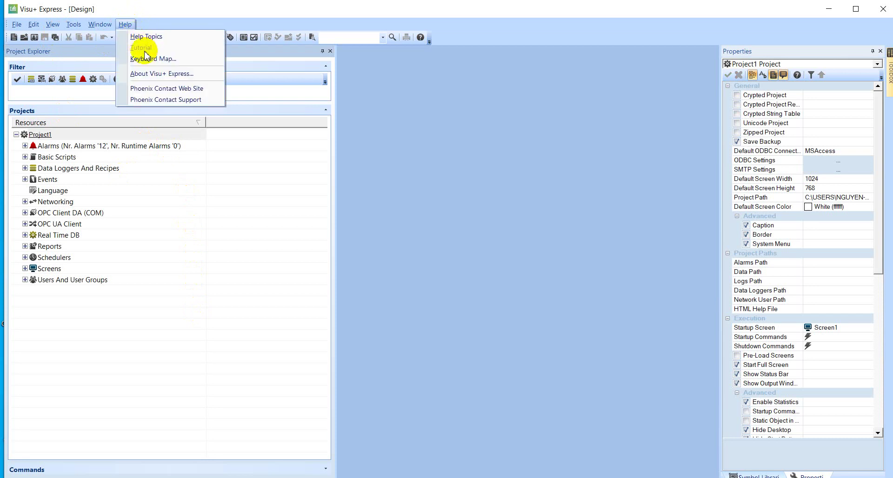
pyautogui.click(125, 25)
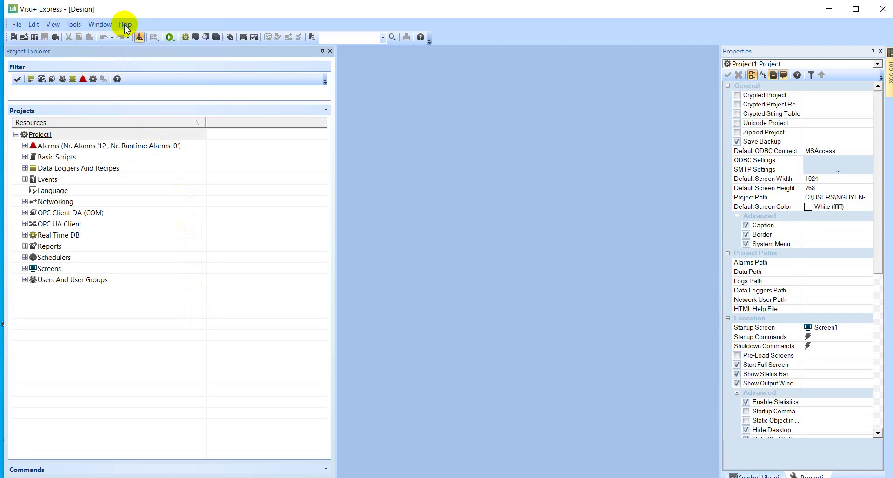
pyautogui.click(126, 25)
pyautogui.click(149, 34)
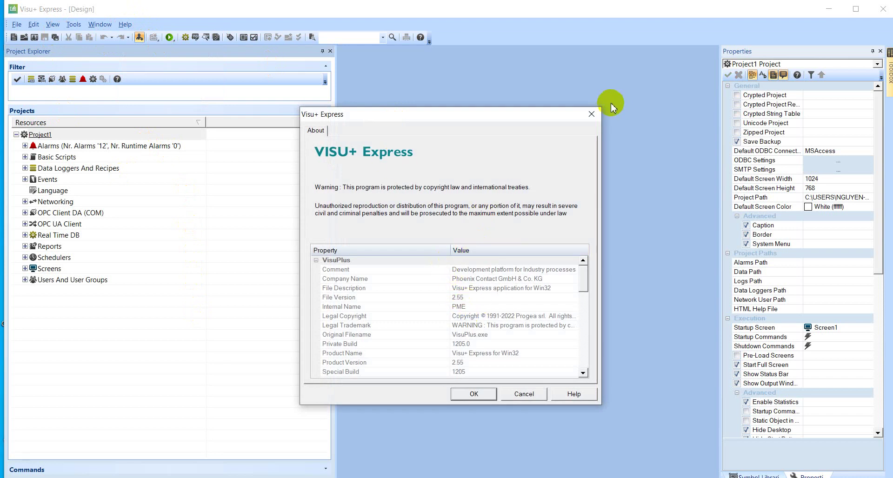
pyautogui.click(591, 114)
# Start a new project named Test, stored in the Visu+ Express Projects\Test folder under Documents
pyautogui.click(17, 24)
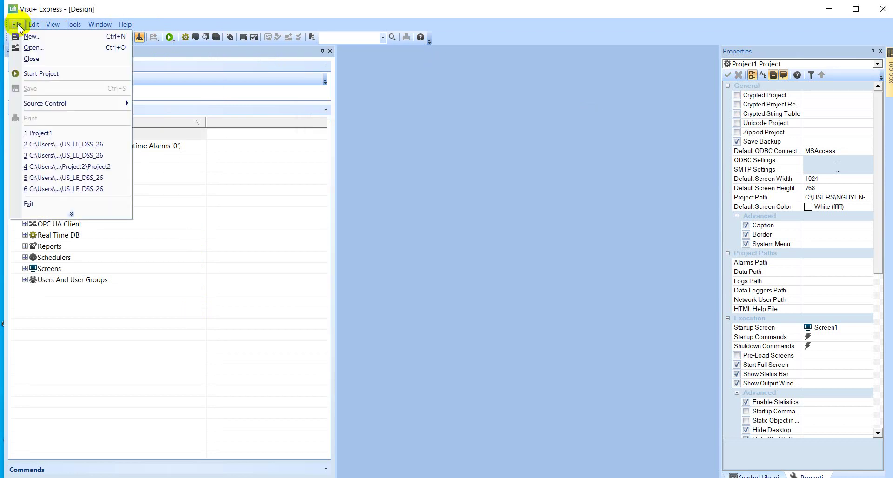
pyautogui.click(30, 36)
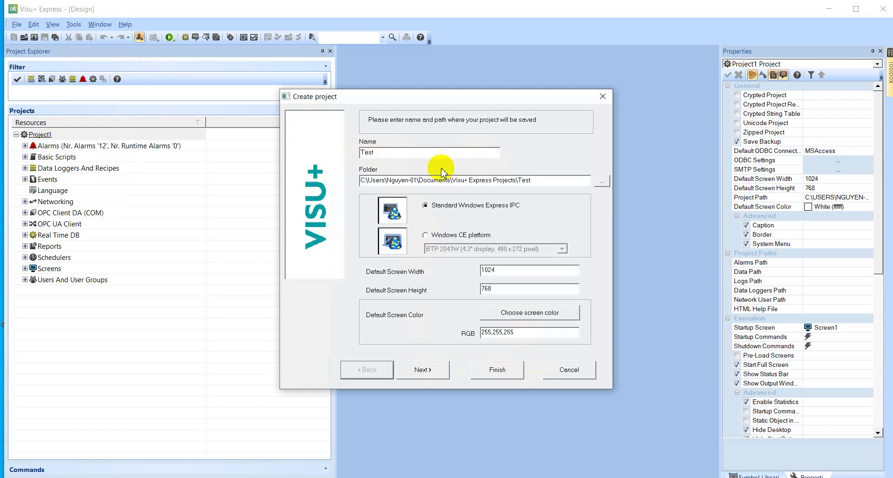
pyautogui.click(601, 181)
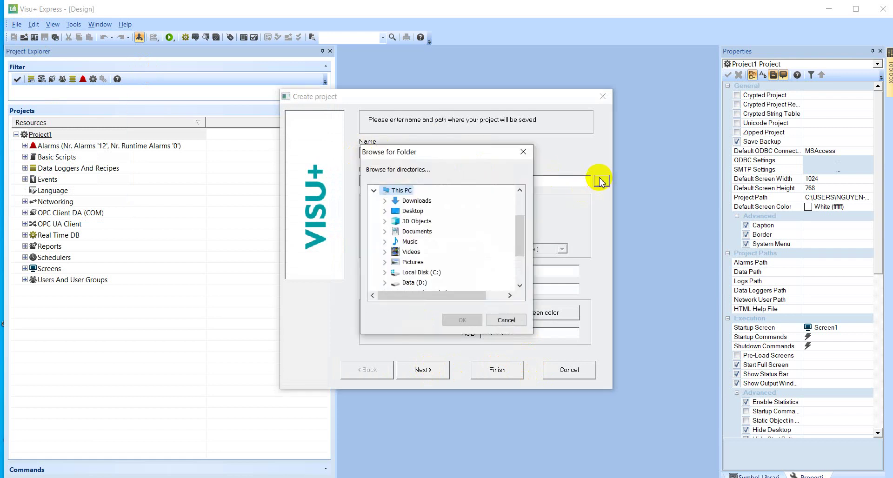
pyautogui.click(521, 152)
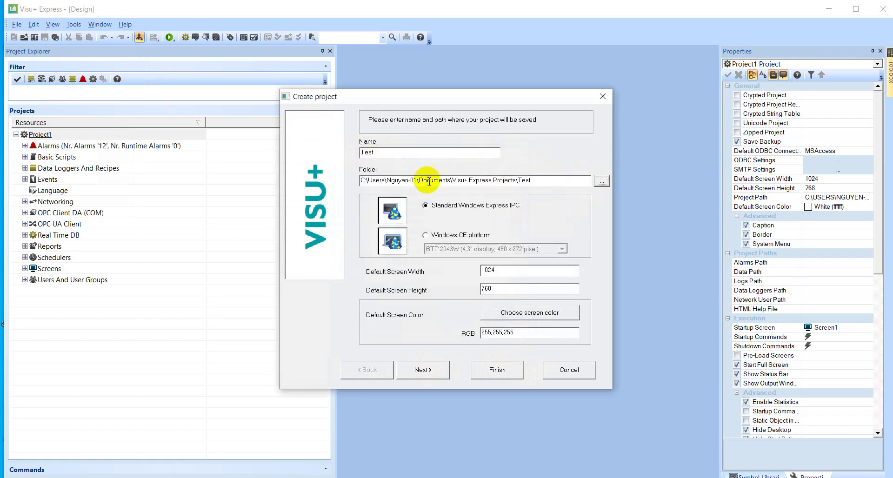
pyautogui.moveTo(458, 180); pyautogui.dragTo(550, 178)
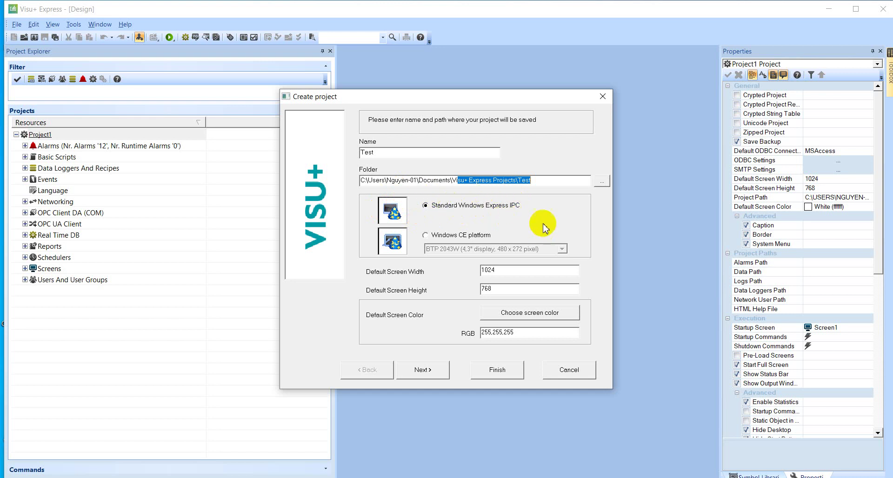
# Set the target to the Windows CE platform TP 6185 (18.5" display, 1920 x 1080 pixel) and continue to the project components
pyautogui.click(425, 236)
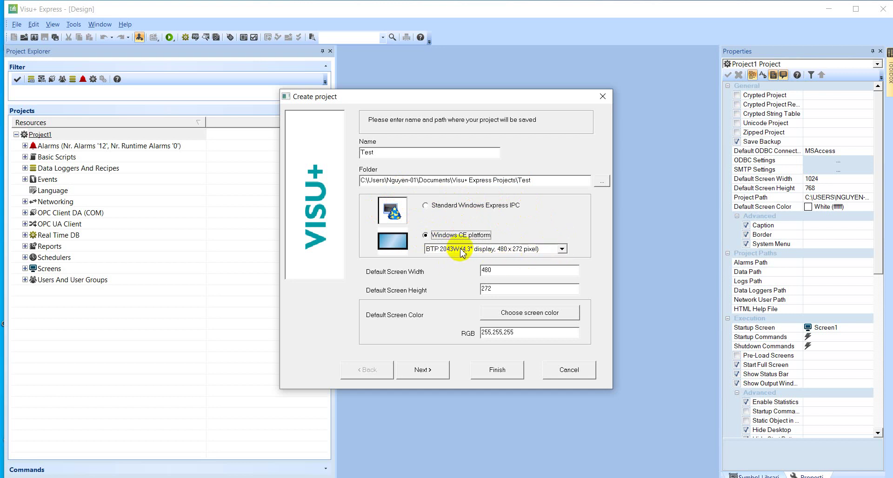
pyautogui.click(563, 249)
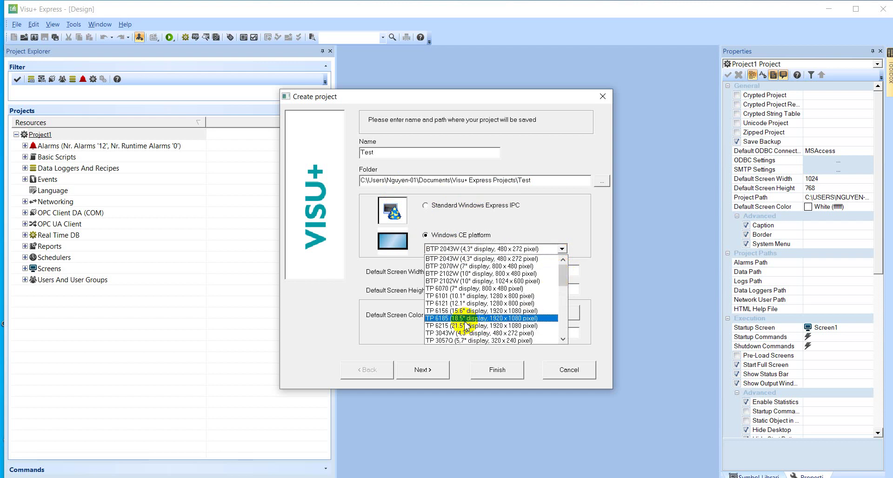
pyautogui.click(465, 320)
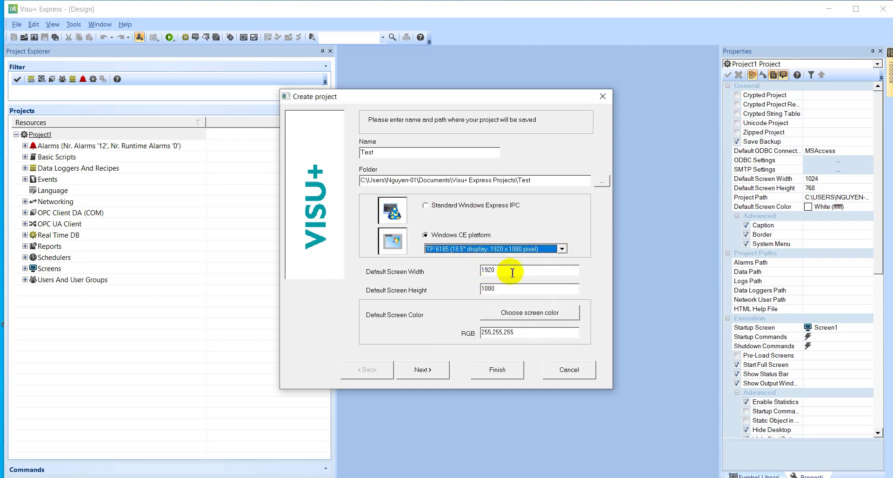
pyautogui.moveTo(511, 271); pyautogui.dragTo(476, 286)
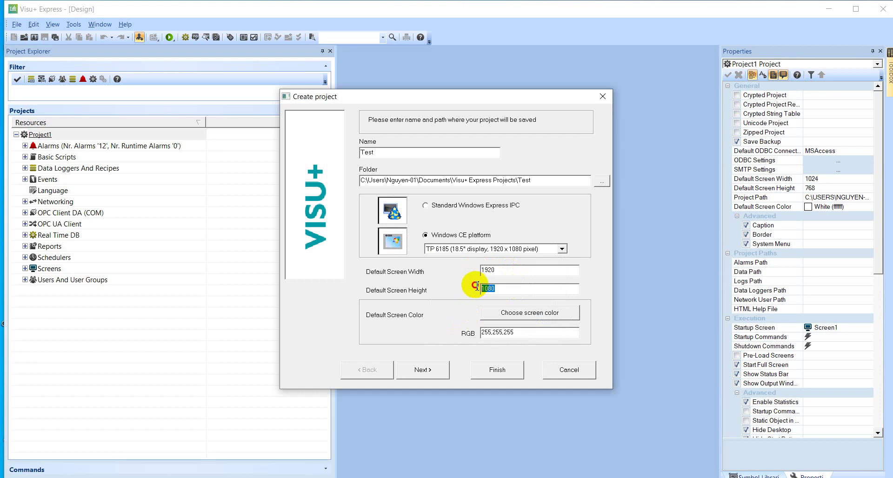
pyautogui.click(422, 370)
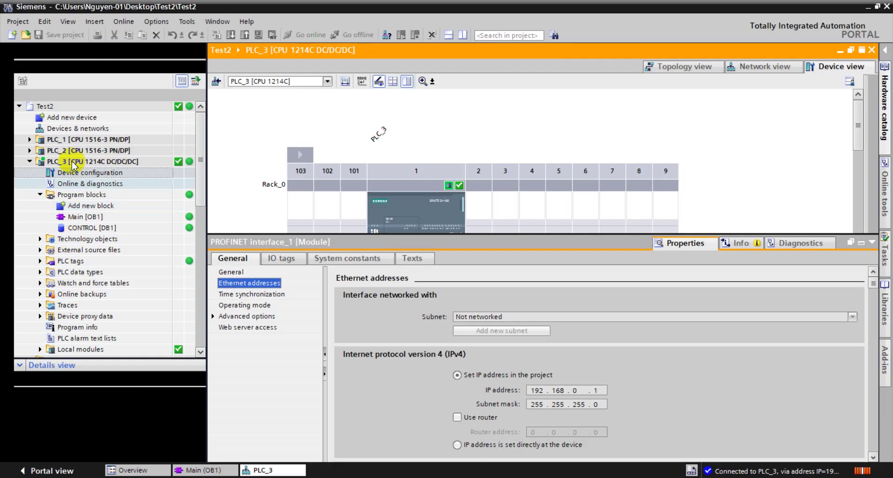
# In the TIA Portal project Test2, add a new screen to HMI_1 [KTP700 Basic PN]
pyautogui.click(74, 327)
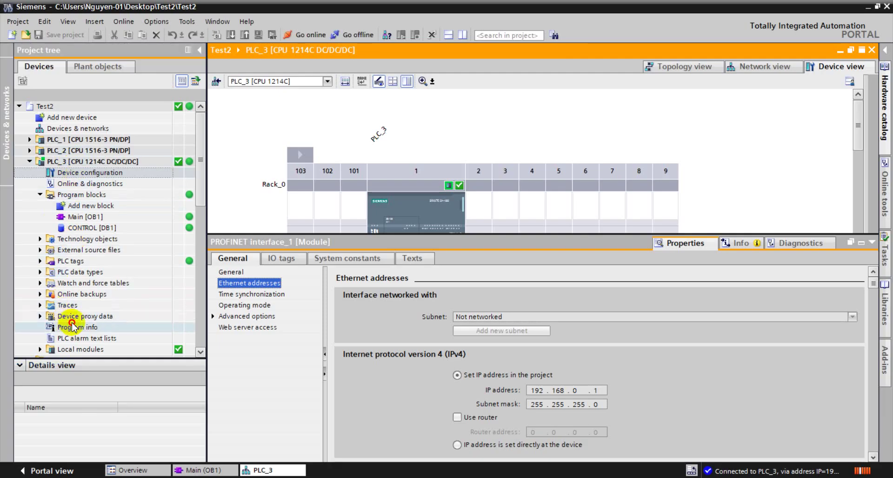
pyautogui.scroll(-5, 46, 200)
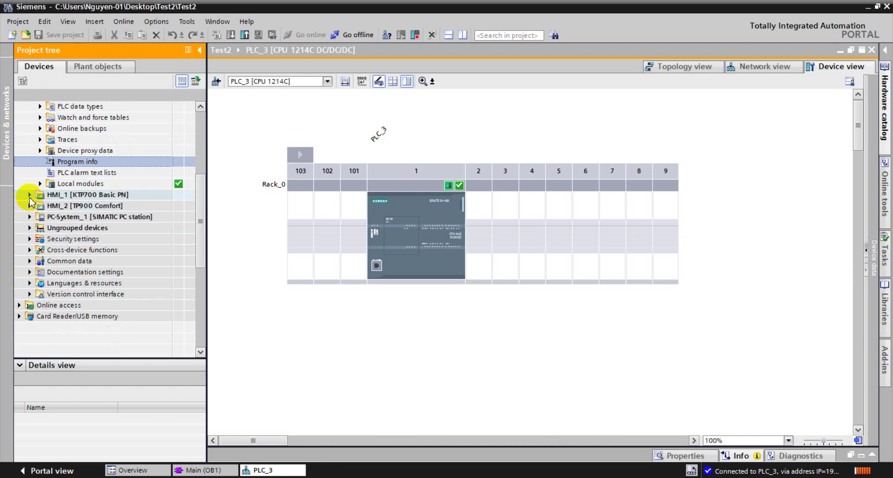
pyautogui.click(30, 196)
pyautogui.click(40, 239)
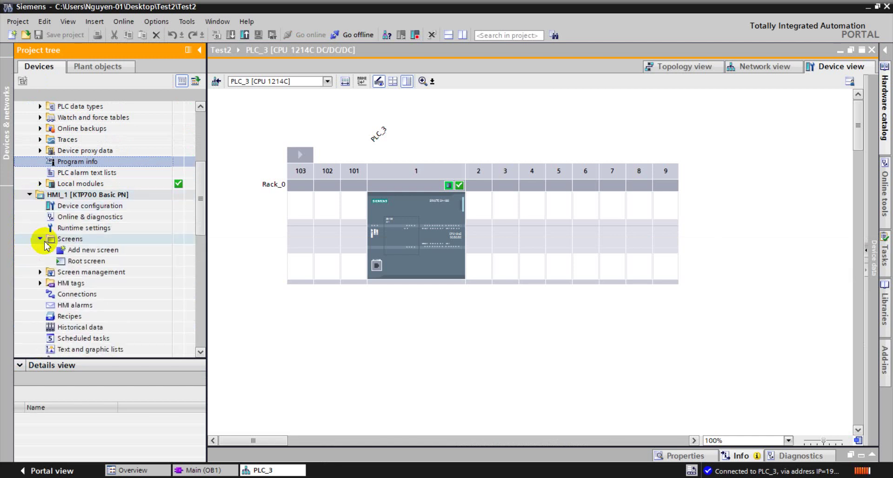
pyautogui.click(83, 254)
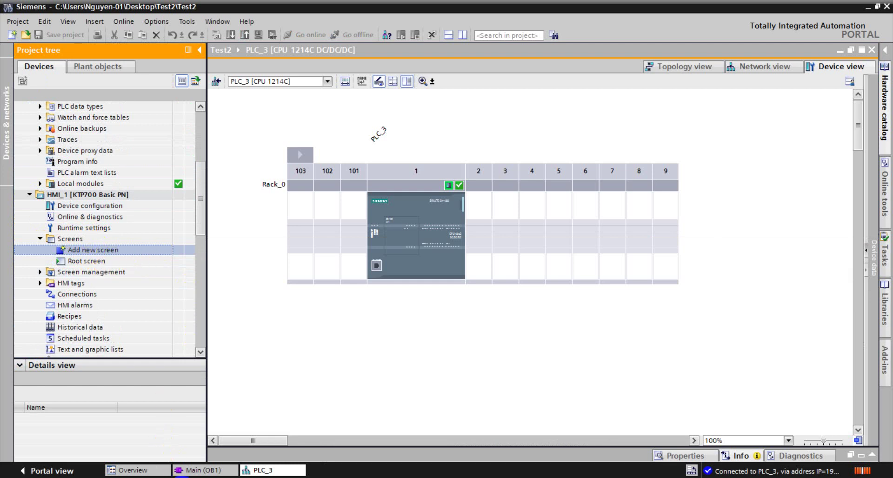
# Return to the Visu+ Express project wizard and set the number of basic screens to 4
pyautogui.moveTo(238, 470)
pyautogui.click(240, 441)
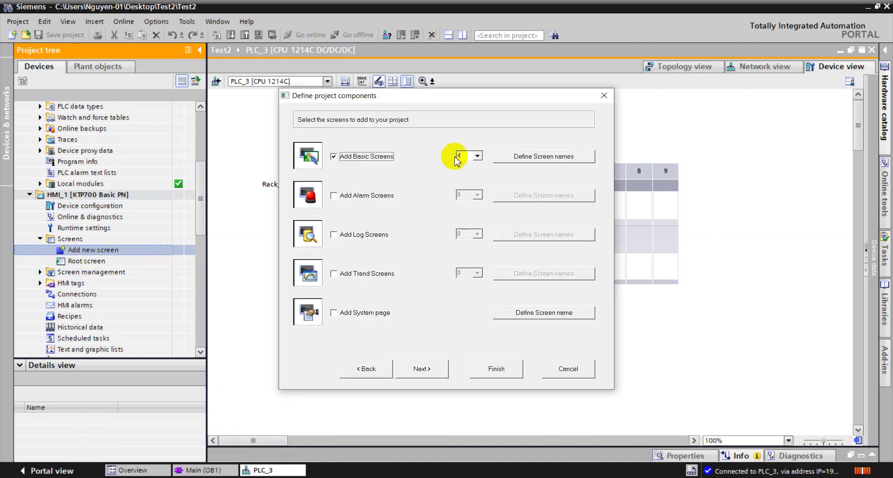
pyautogui.click(477, 156)
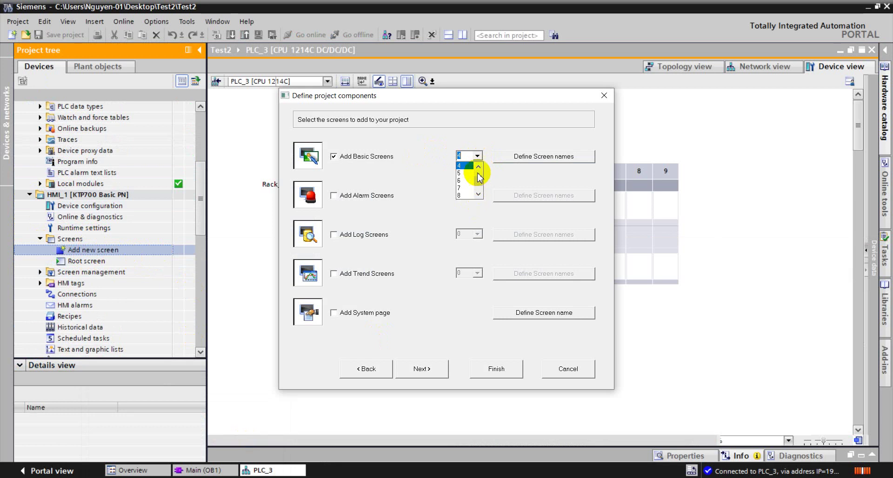
pyautogui.scroll(1, 468, 181)
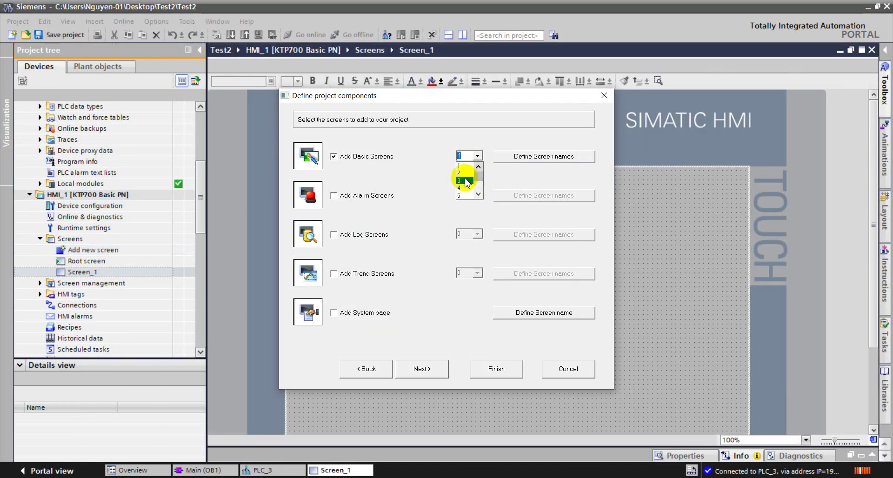
pyautogui.click(465, 187)
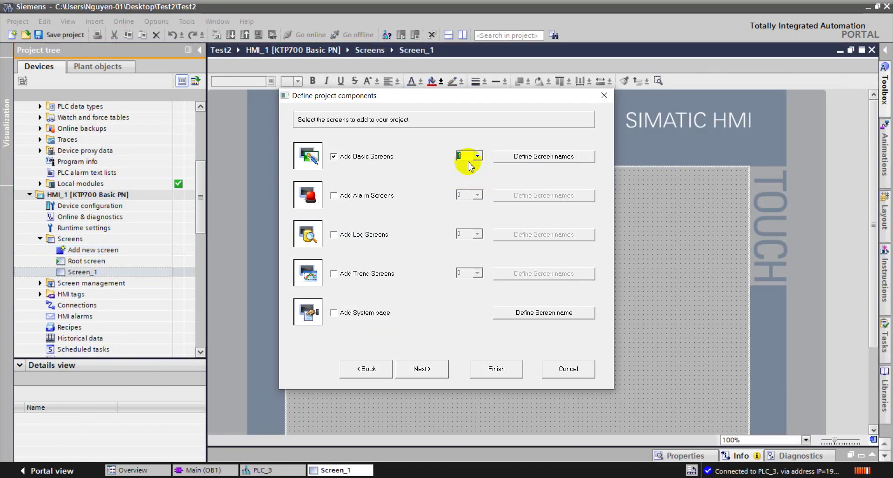
pyautogui.click(478, 156)
pyautogui.scroll(1, 472, 179)
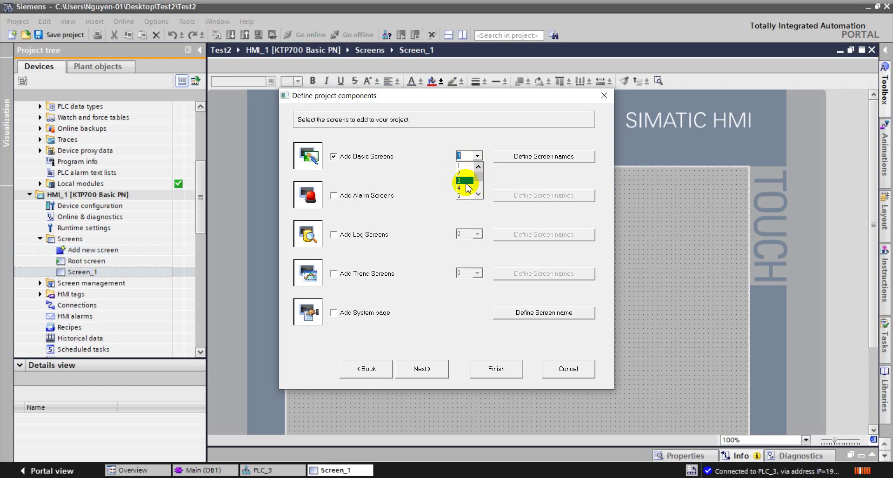
pyautogui.click(463, 188)
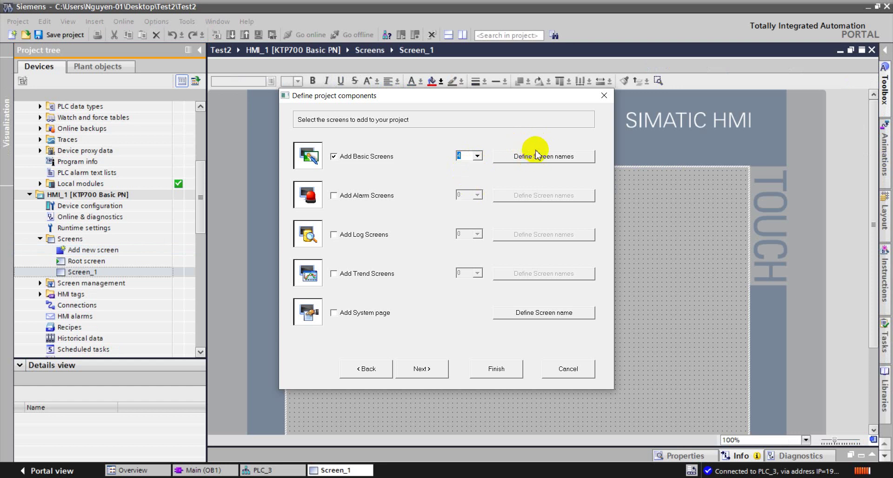
# Define the name of the basic screen Screen1 as Main
pyautogui.click(538, 154)
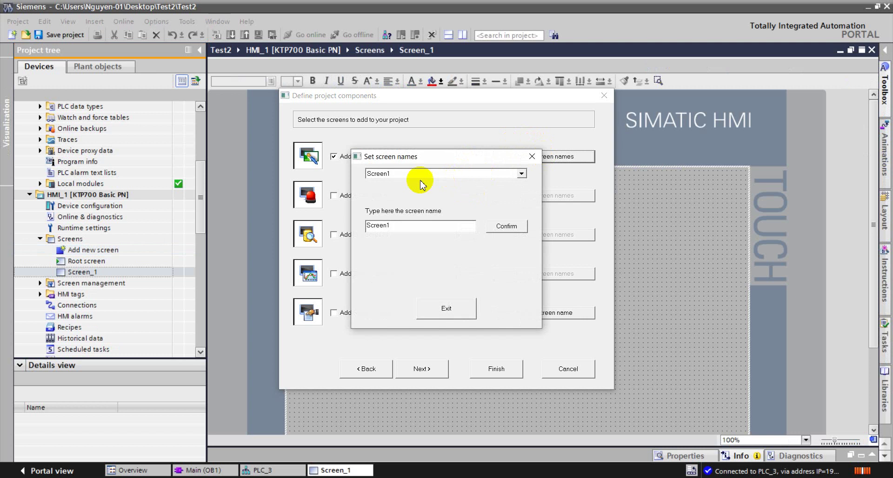
pyautogui.click(409, 226)
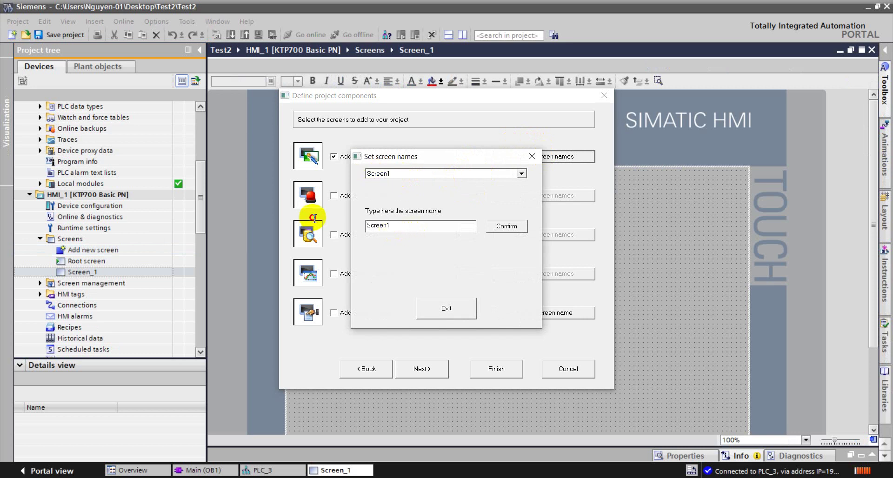
pyautogui.hotkey('ctrl', 'a')
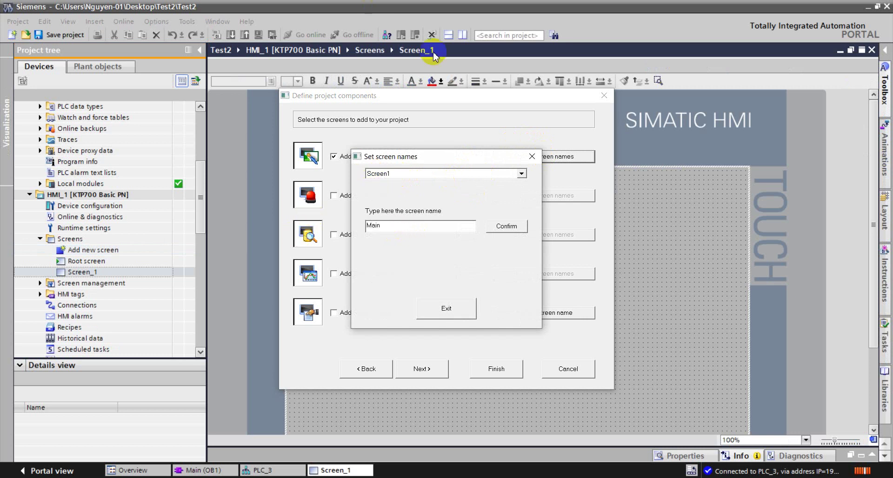
pyautogui.click(514, 230)
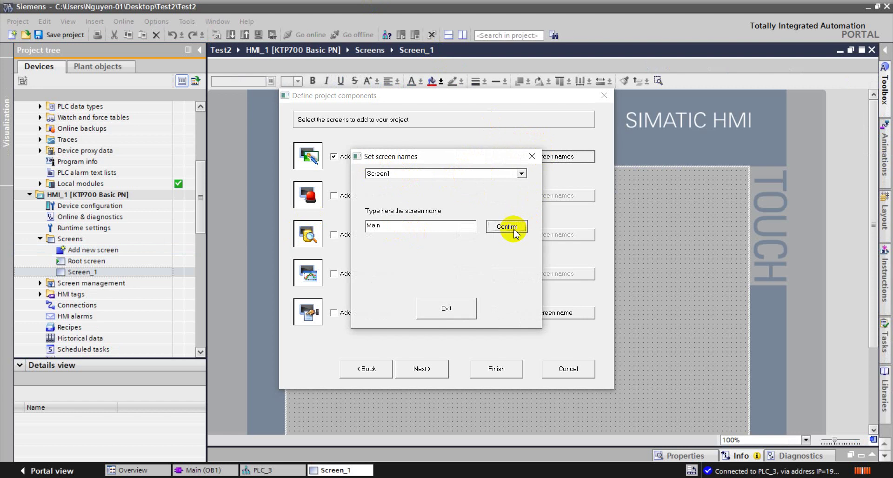
# Define the name of the basic screen Screen2 as SETTING_1
pyautogui.click(521, 173)
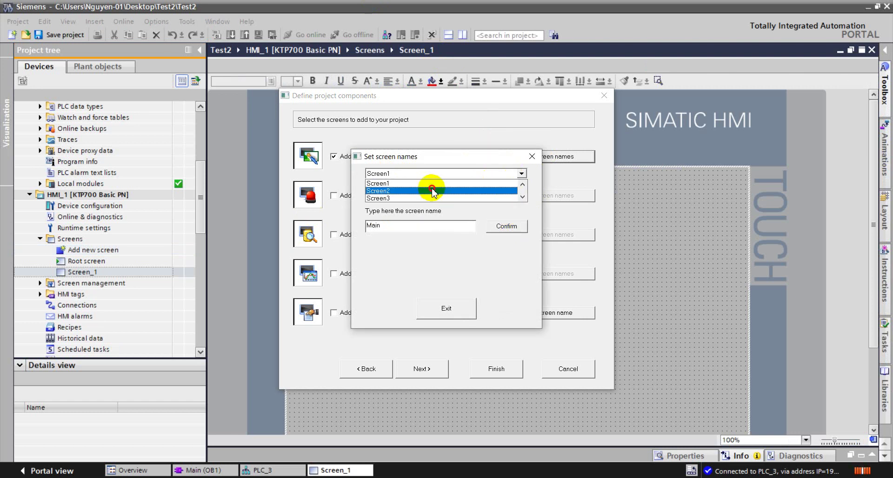
pyautogui.click(432, 191)
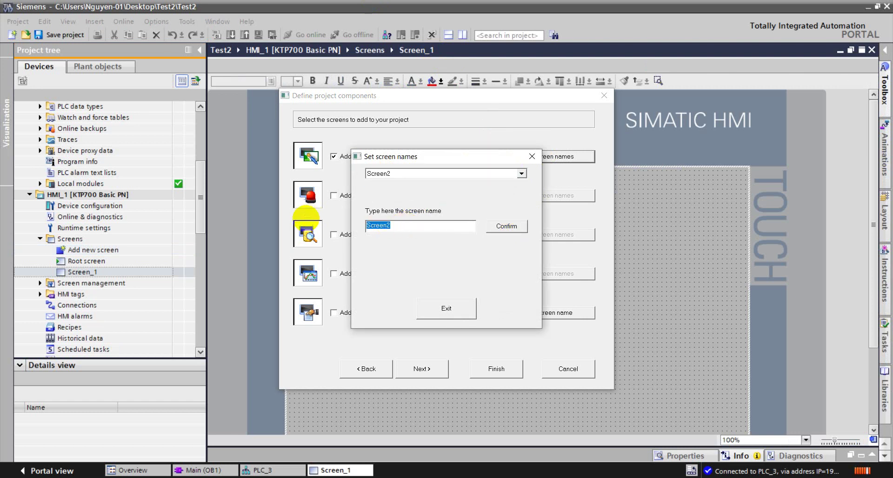
pyautogui.write('SETTING')
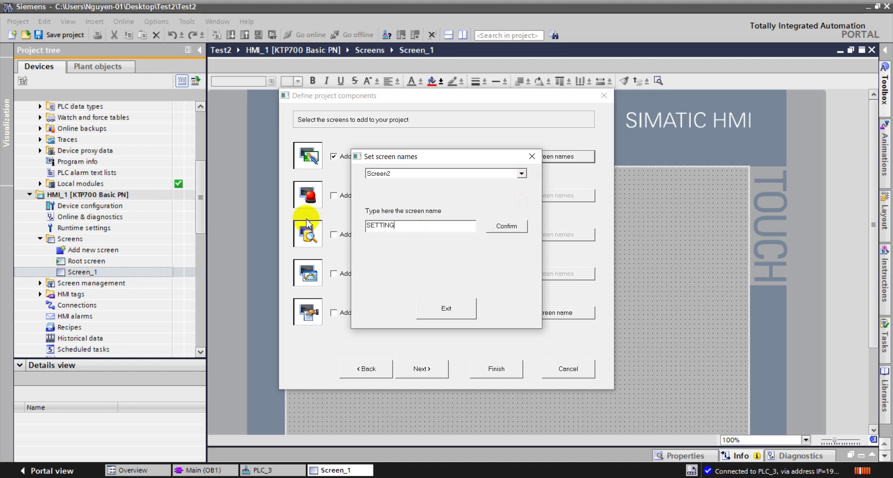
pyautogui.write('_1')
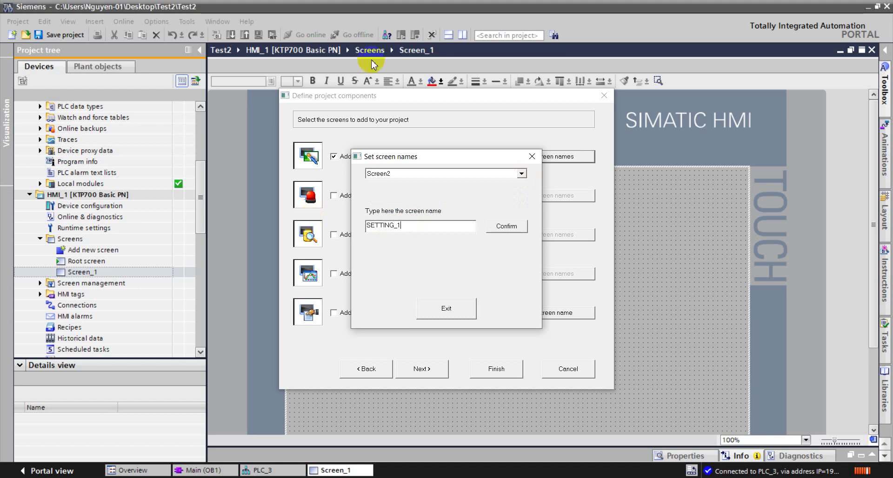
pyautogui.click(507, 226)
# Define the name of the basic screen Screen3 as SETTING_2
pyautogui.click(521, 173)
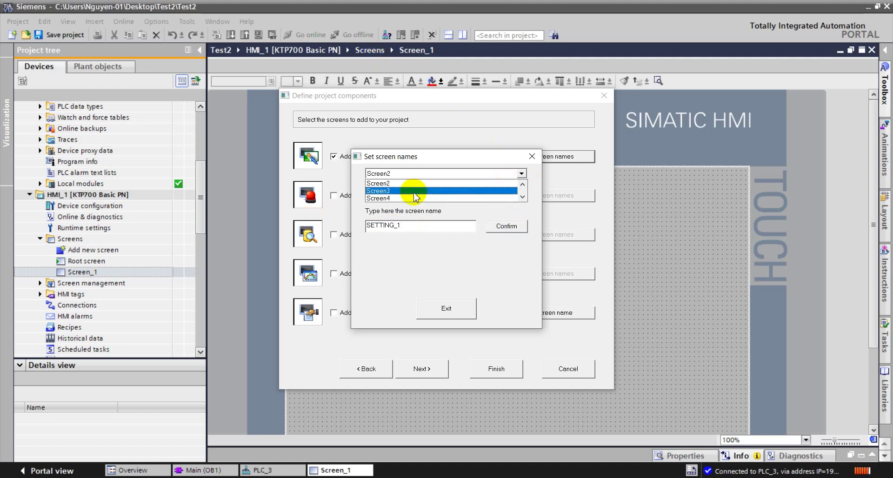
pyautogui.click(413, 197)
pyautogui.doubleClick(414, 222)
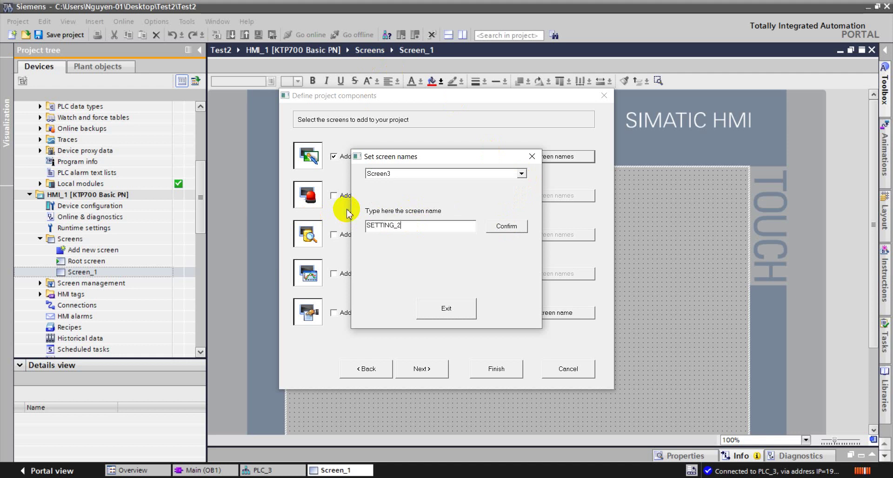
pyautogui.click(505, 231)
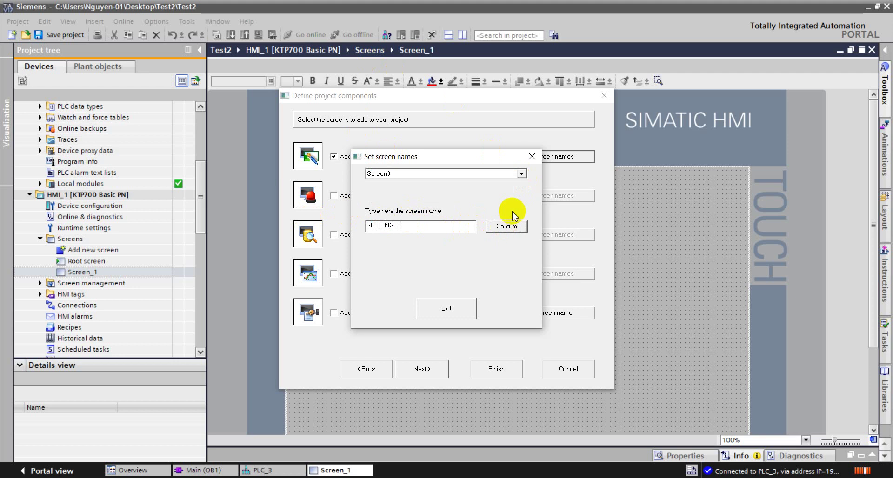
# Define the name of the basic screen Screen4 as SETING_3 and leave the screen name settings
pyautogui.click(521, 173)
pyautogui.click(421, 194)
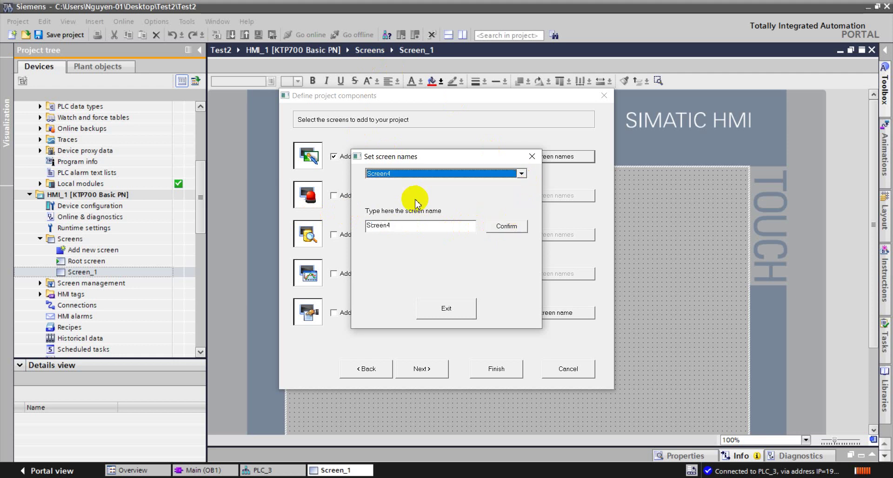
pyautogui.doubleClick(394, 231)
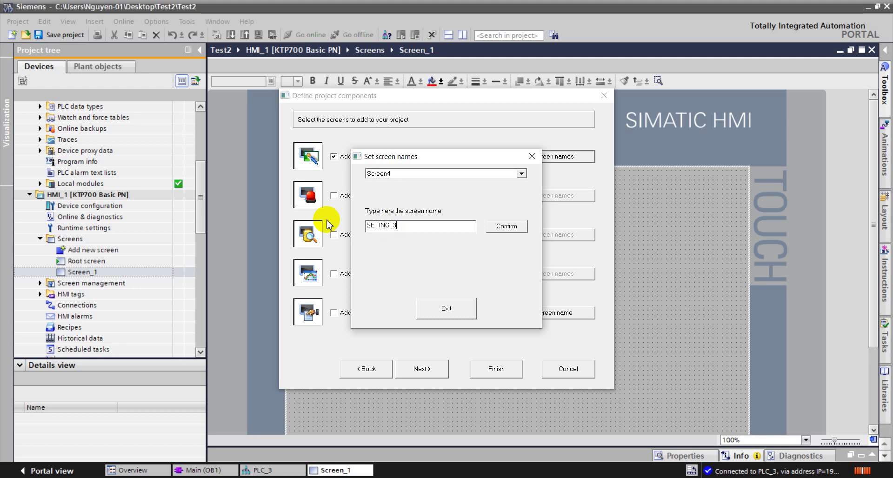
pyautogui.click(506, 226)
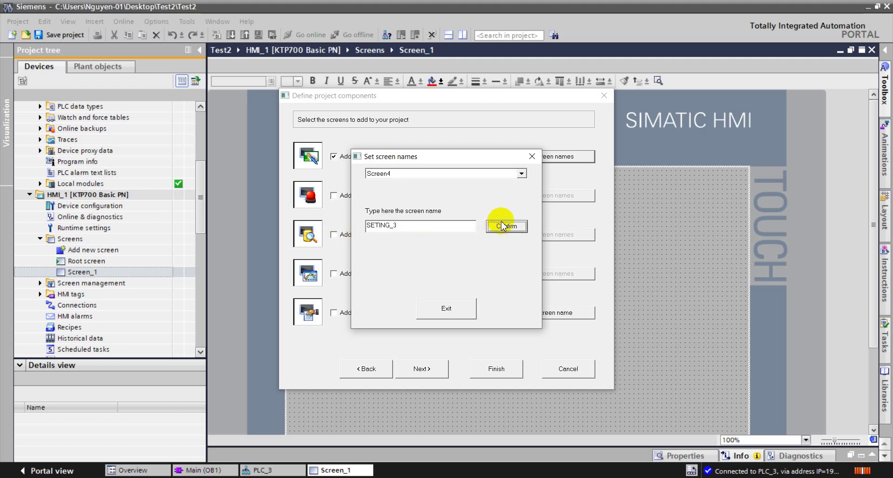
pyautogui.click(448, 308)
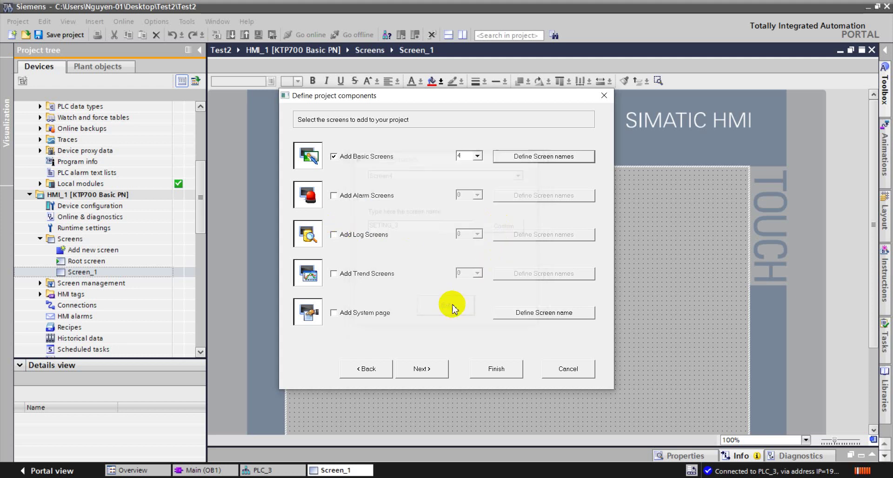
pyautogui.click(478, 157)
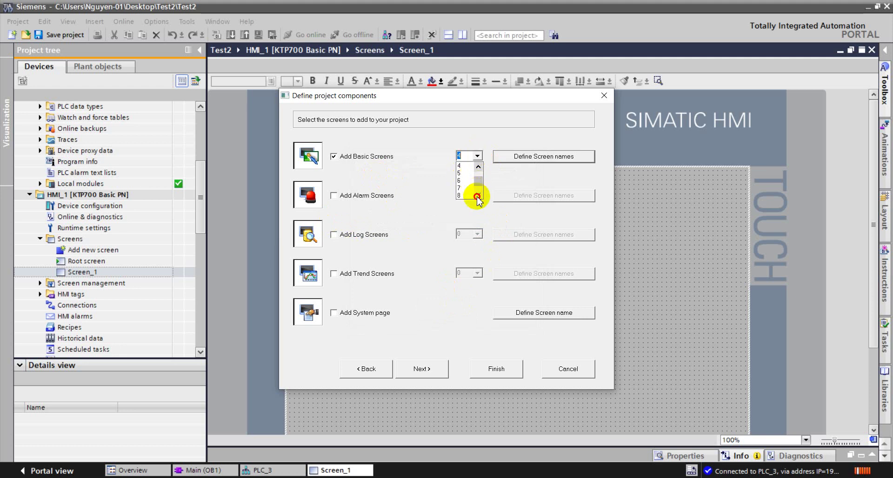
pyautogui.click(466, 180)
pyautogui.click(478, 157)
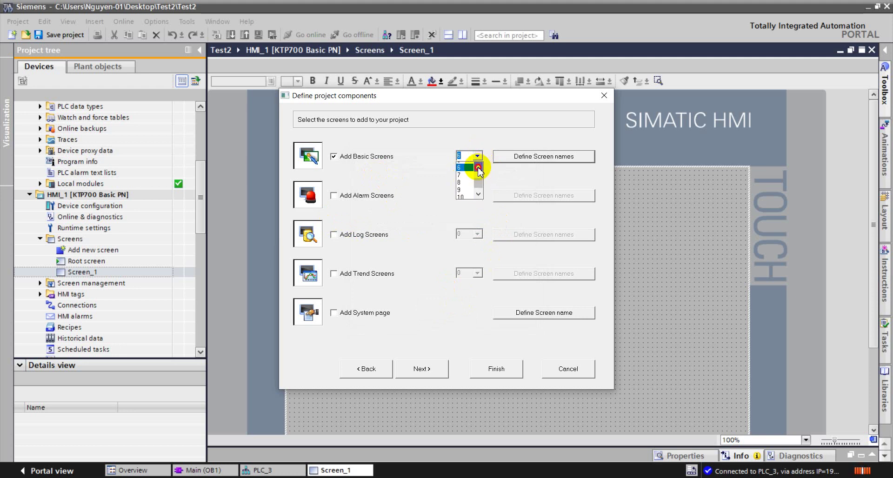
pyautogui.click(478, 167)
pyautogui.click(479, 167)
pyautogui.click(467, 168)
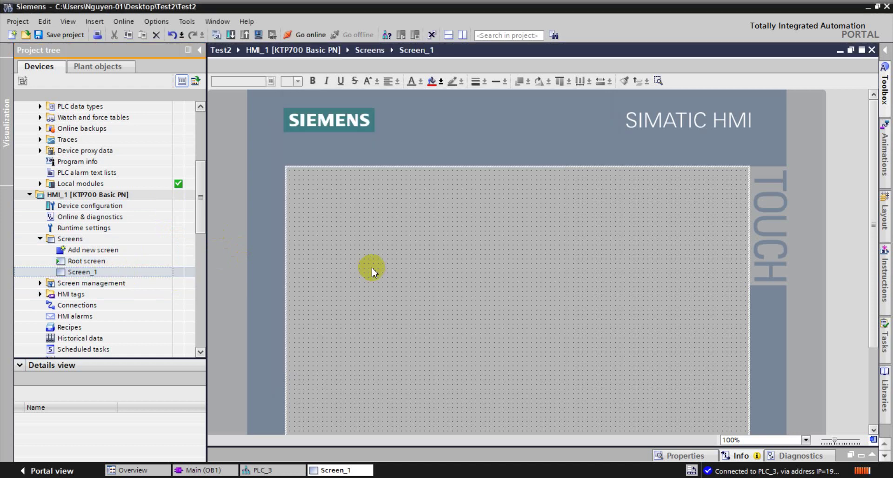
# In the TIA Portal project Test2, place an alarm view control from the toolbox on Screen_1
pyautogui.click(885, 102)
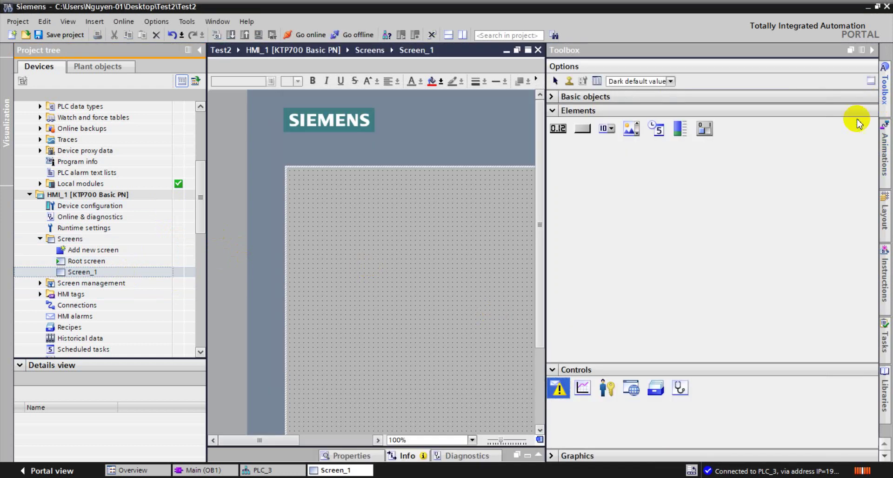
pyautogui.moveTo(558, 389); pyautogui.dragTo(288, 306)
# Return to the Visu+ Express project wizard and include alarm screens with the number set to 1
pyautogui.click(256, 433)
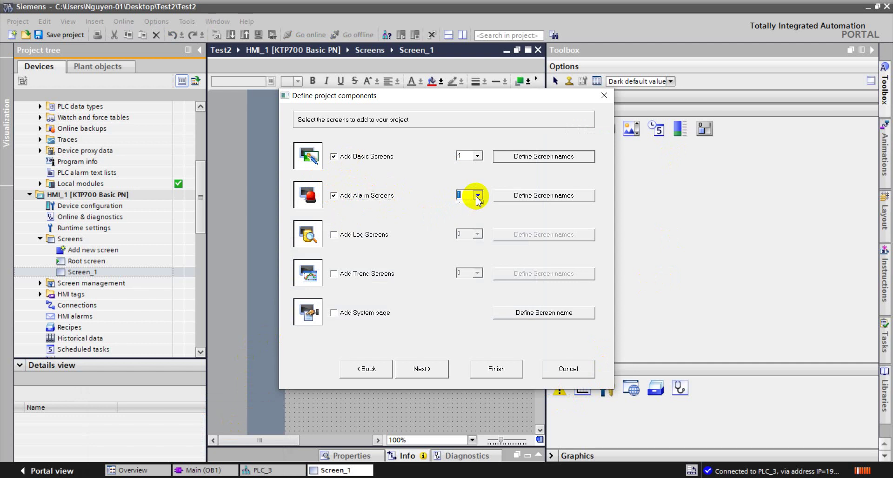
pyautogui.click(478, 196)
pyautogui.moveTo(478, 220); pyautogui.dragTo(477, 208)
pyautogui.click(461, 206)
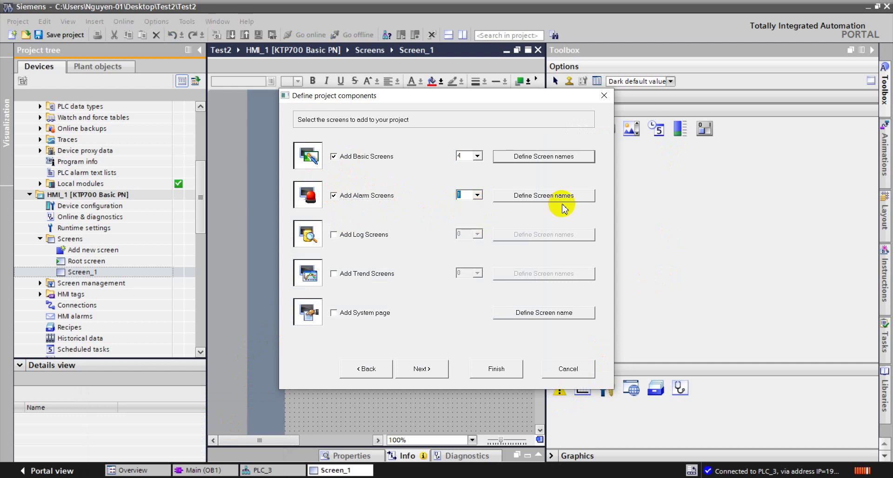
# Confirm Alarms1 as the name of Alarm Screen1 and close the screen name settings
pyautogui.click(560, 205)
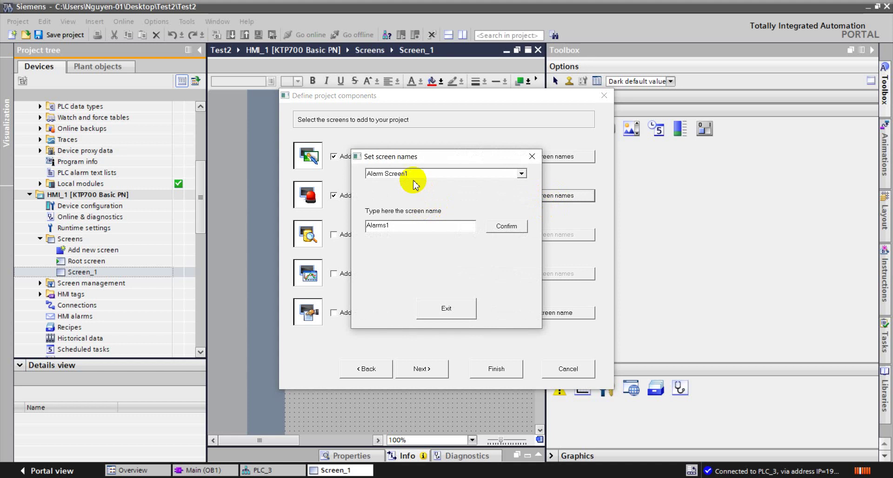
pyautogui.click(397, 174)
pyautogui.click(420, 183)
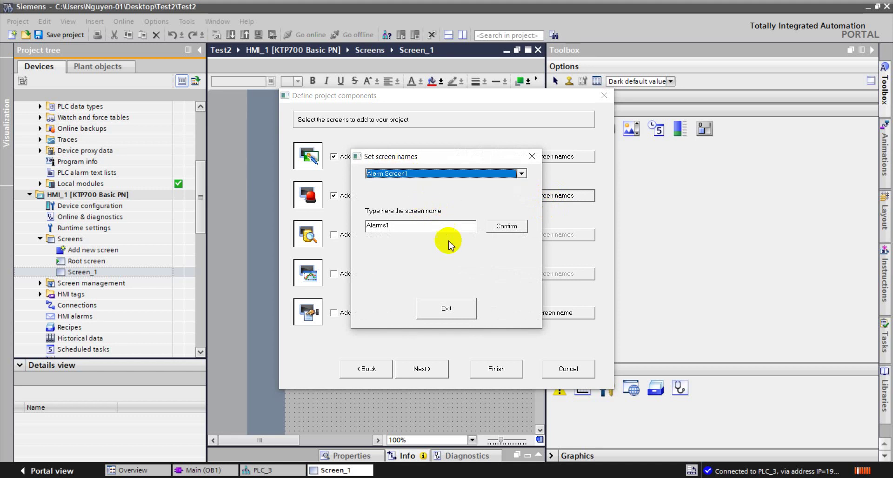
pyautogui.click(416, 174)
pyautogui.click(404, 227)
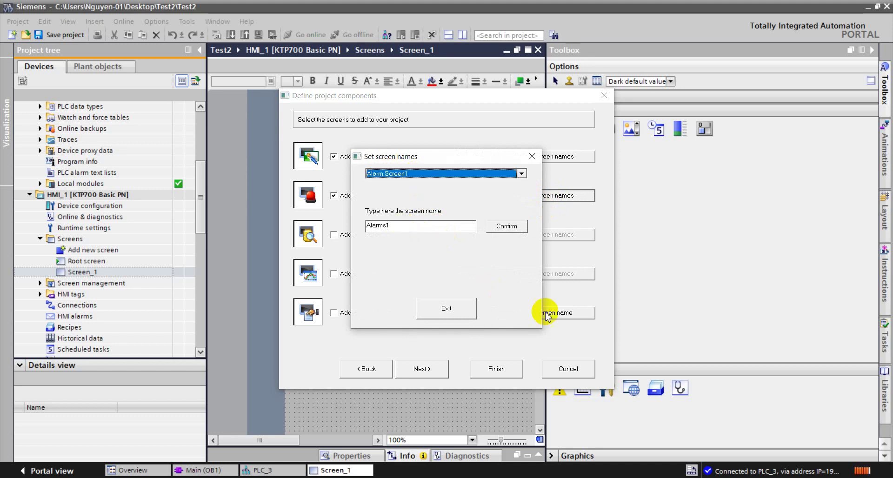
pyautogui.click(508, 226)
pyautogui.click(533, 157)
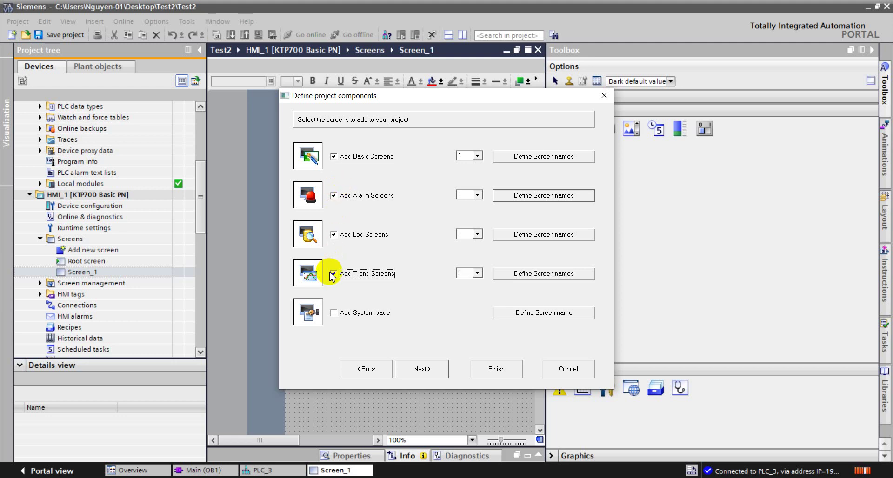
# Exclude the trend screens and log screens from the project components
pyautogui.click(334, 273)
pyautogui.click(334, 235)
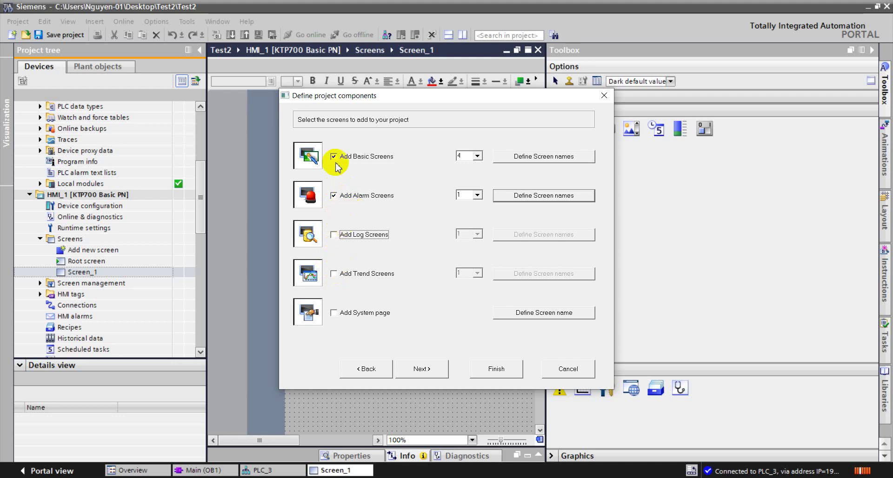
pyautogui.click(478, 157)
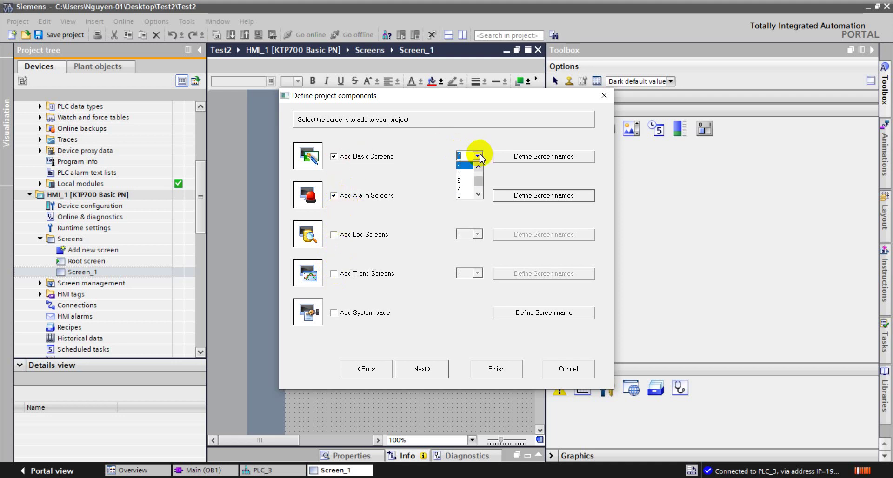
pyautogui.click(393, 232)
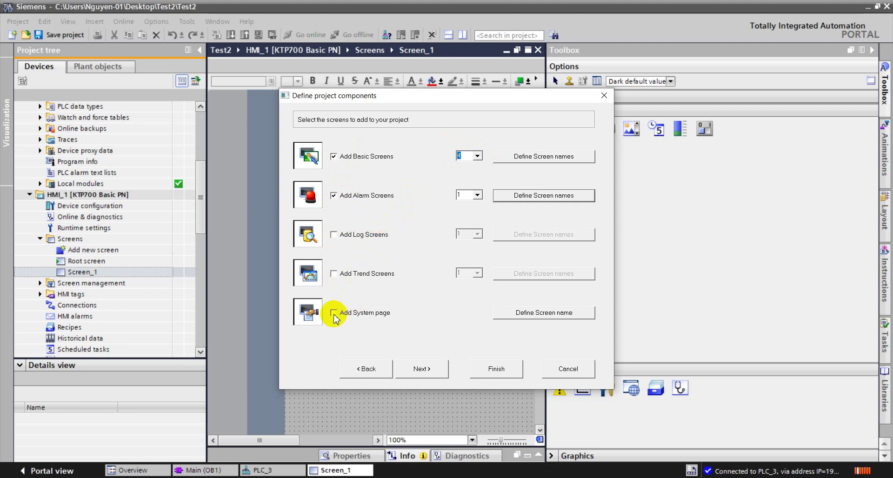
# Include trend screens, log screens and the system page in the project components
pyautogui.click(333, 274)
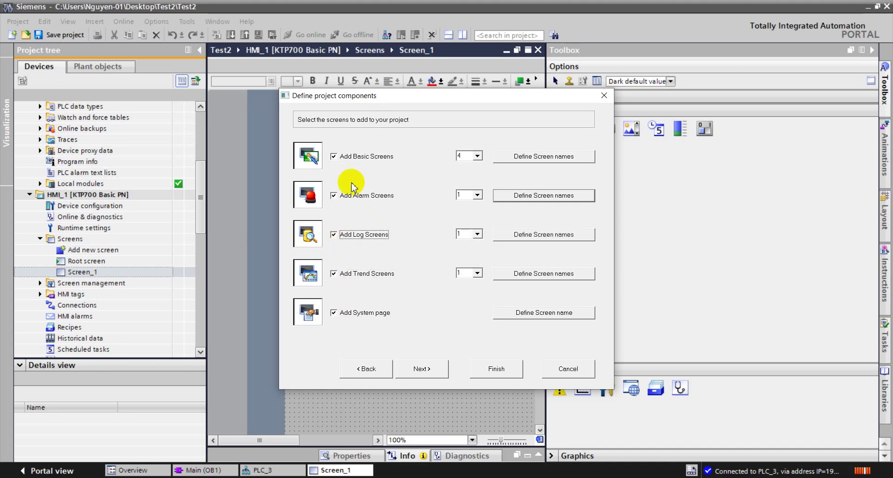
pyautogui.click(337, 312)
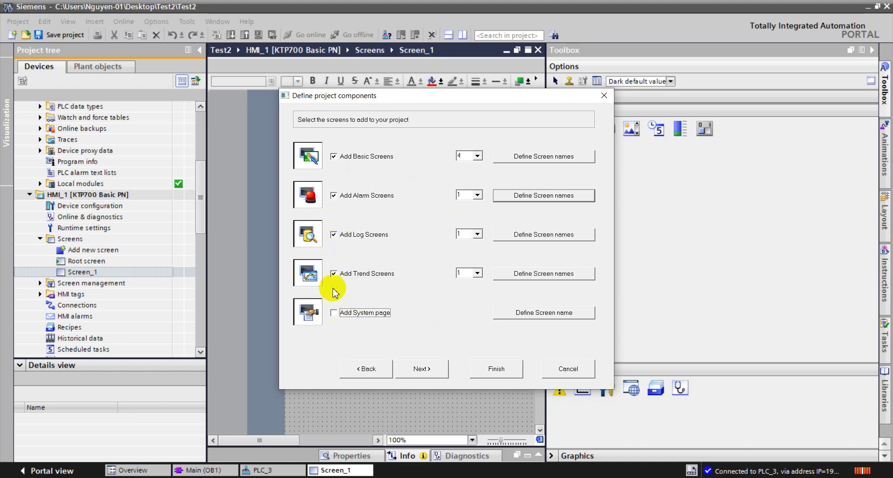
pyautogui.click(334, 313)
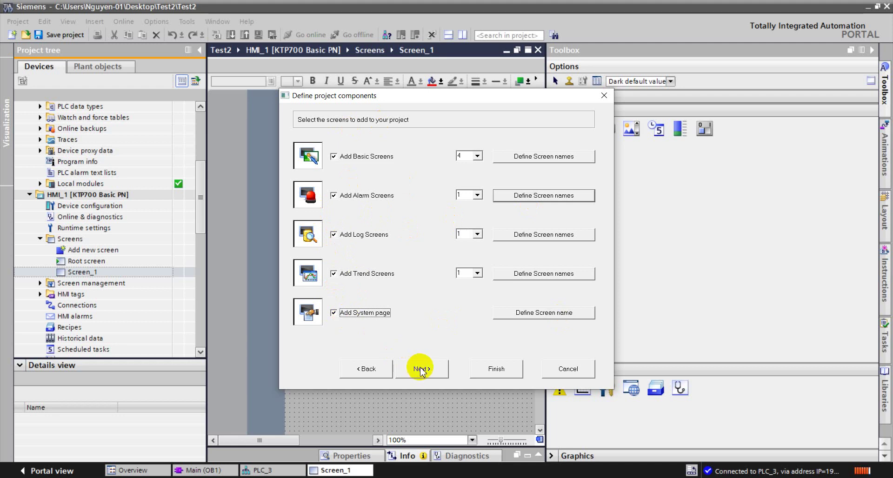
# Check the name settings of the system page and the trend screen without changing them
pyautogui.click(505, 314)
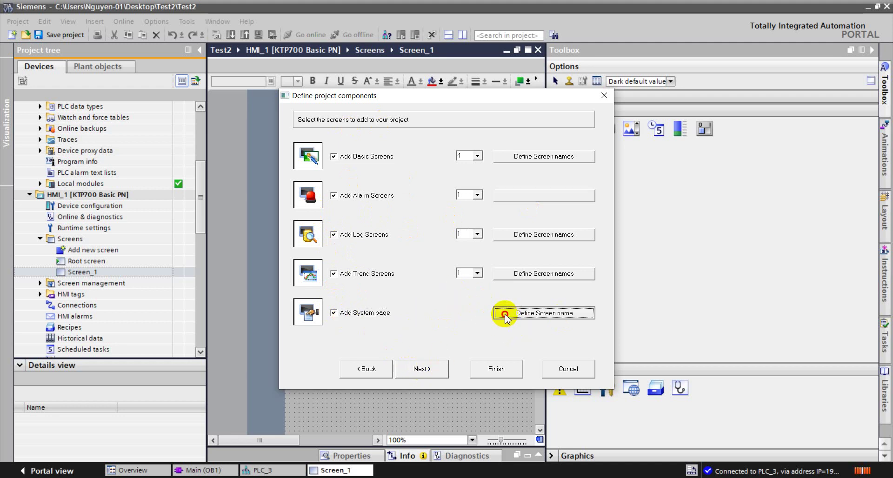
pyautogui.click(529, 155)
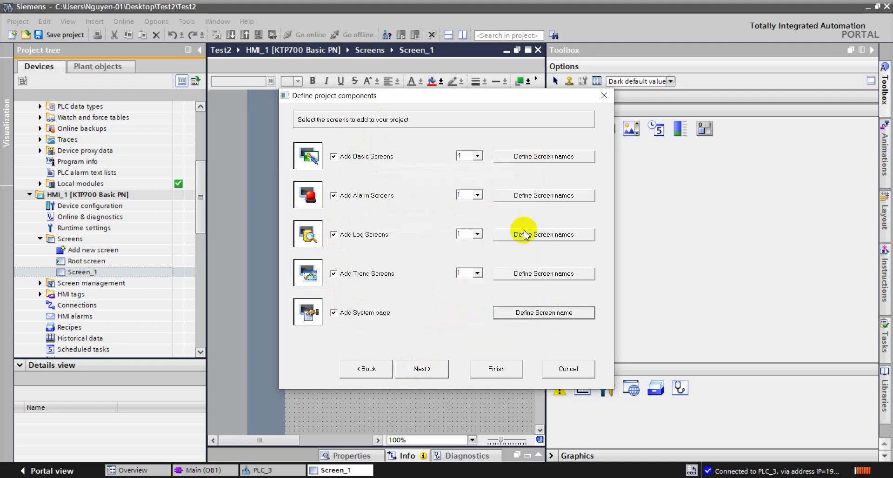
pyautogui.click(534, 274)
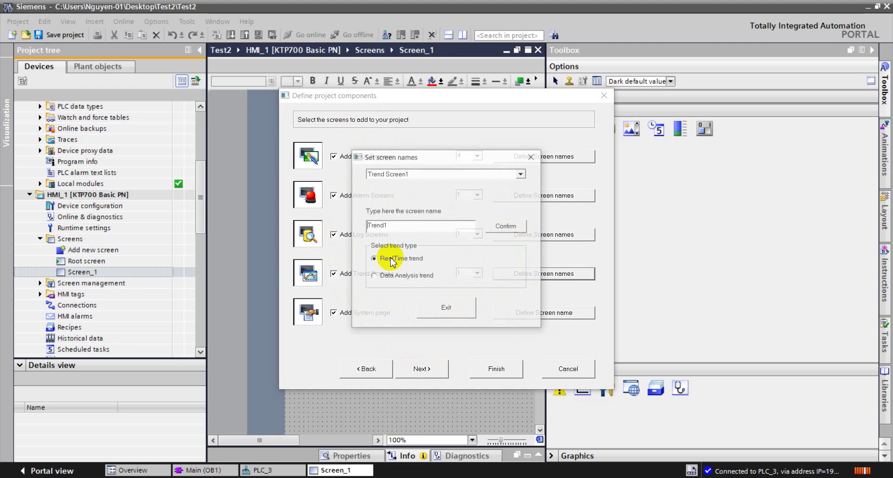
pyautogui.click(531, 158)
# Set the number of trend screens to 2
pyautogui.click(478, 274)
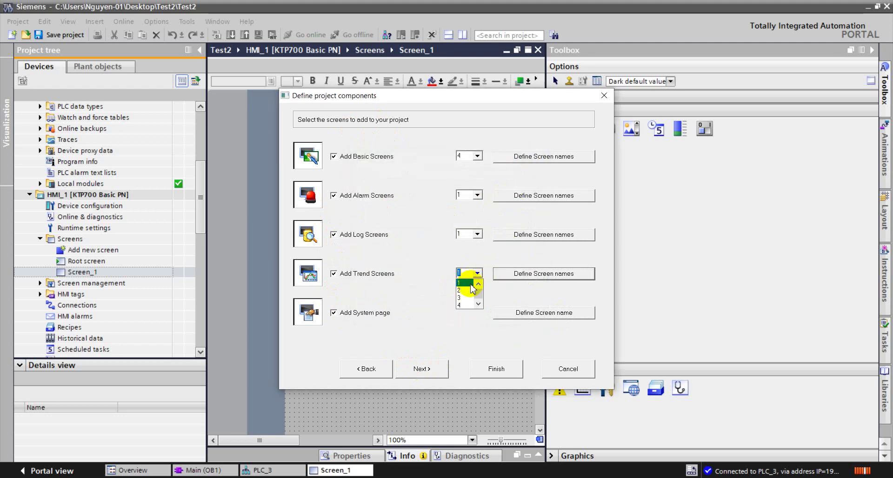
pyautogui.click(467, 290)
pyautogui.click(475, 274)
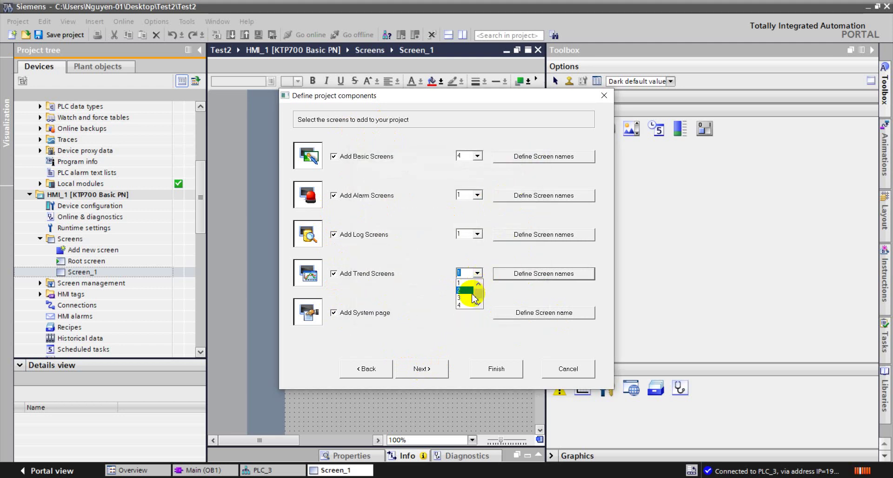
pyautogui.click(467, 290)
# Check the name and trend type settings of both trend screens without changing them
pyautogui.click(512, 276)
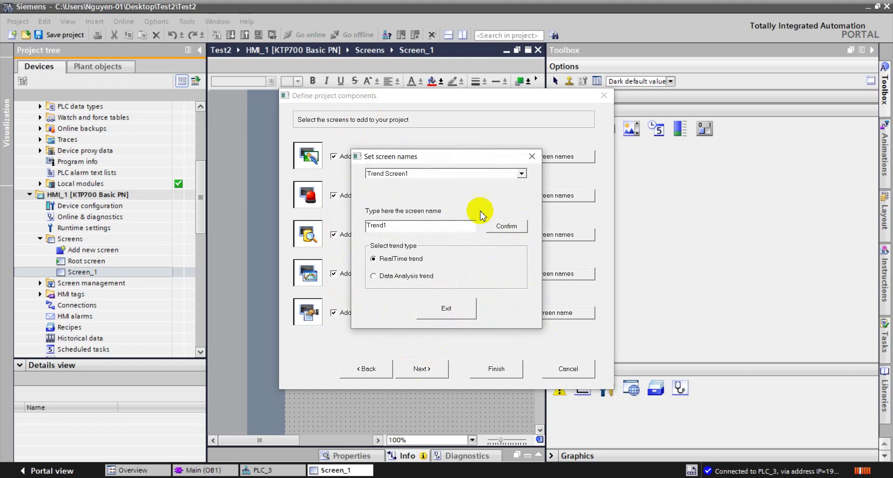
pyautogui.click(515, 174)
pyautogui.click(442, 194)
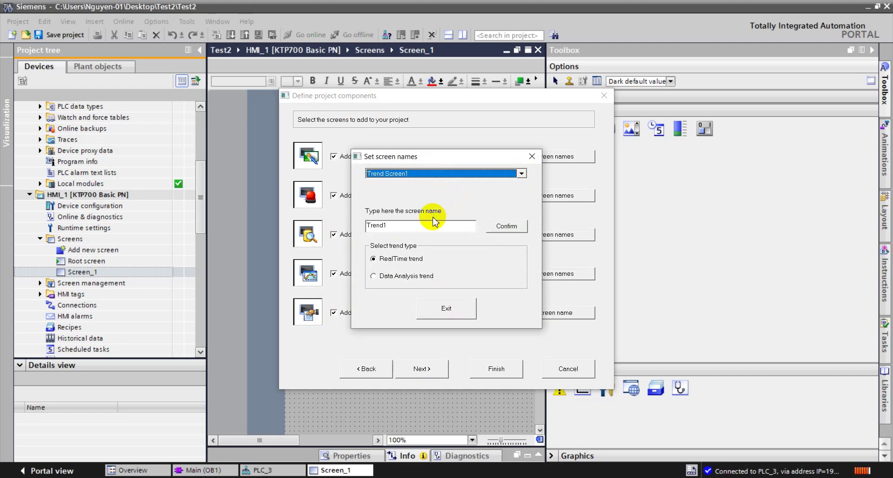
pyautogui.click(522, 174)
pyautogui.click(418, 190)
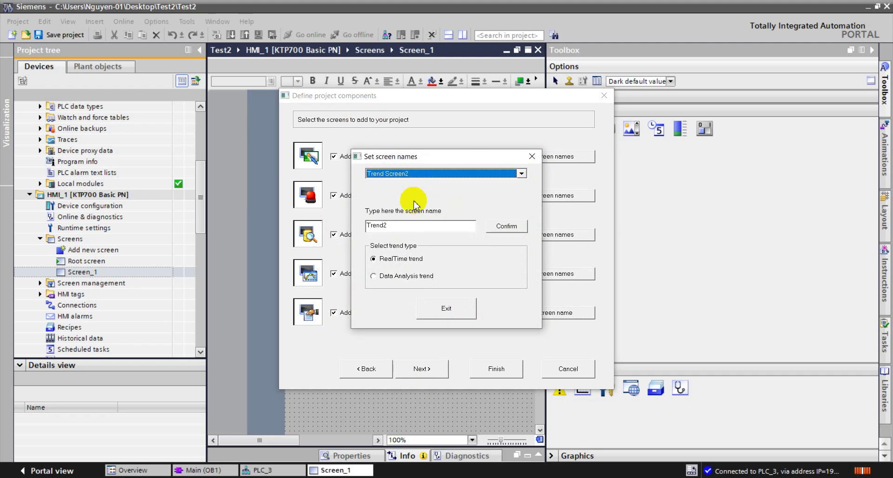
pyautogui.click(534, 157)
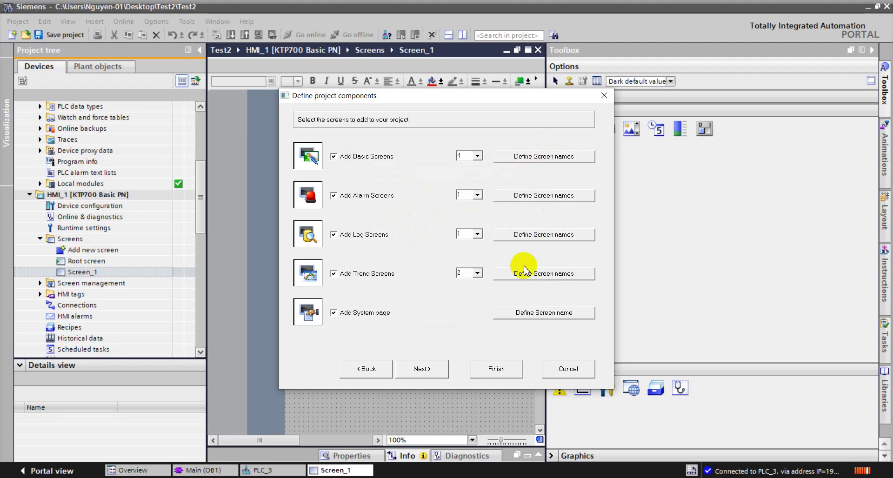
# Continue to the screen design and preview the logo and other navigation bar positions, ending with no logo and the Bottom position
pyautogui.click(419, 368)
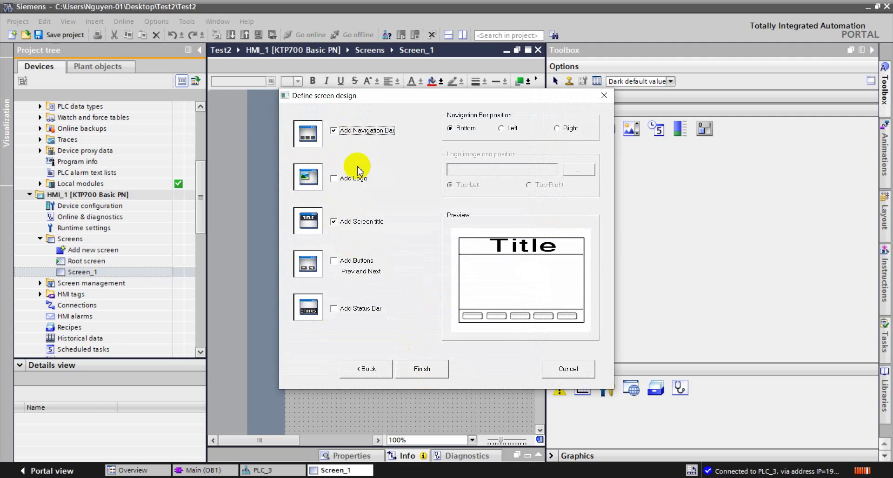
pyautogui.click(333, 178)
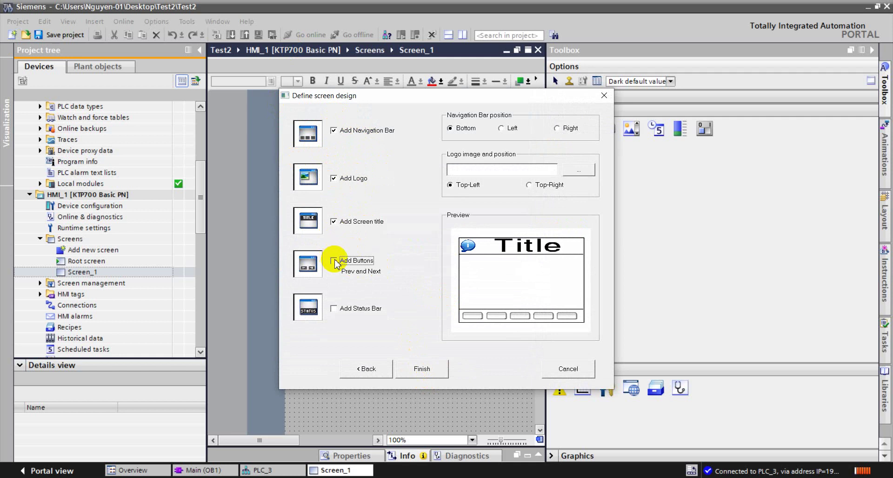
pyautogui.click(336, 180)
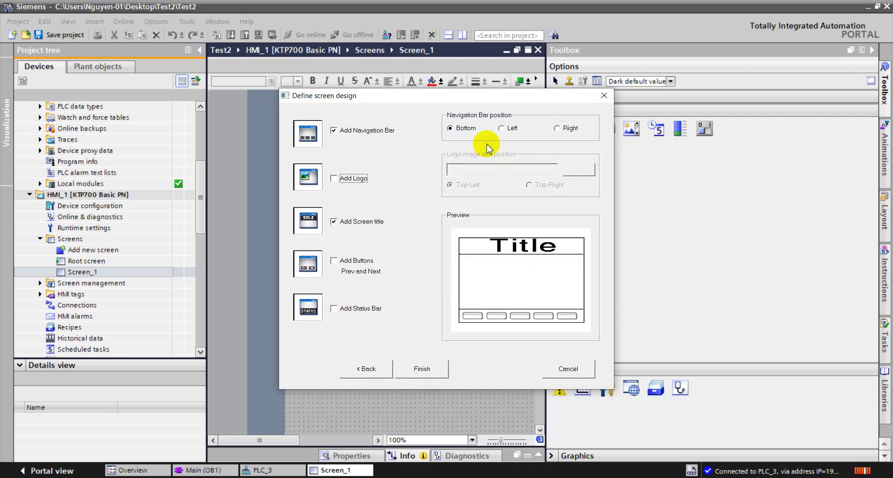
pyautogui.click(503, 128)
pyautogui.click(564, 130)
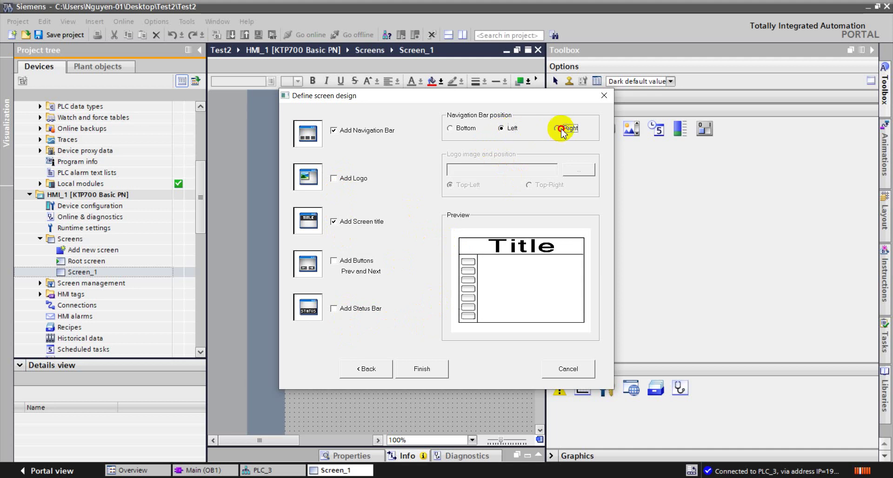
pyautogui.click(449, 130)
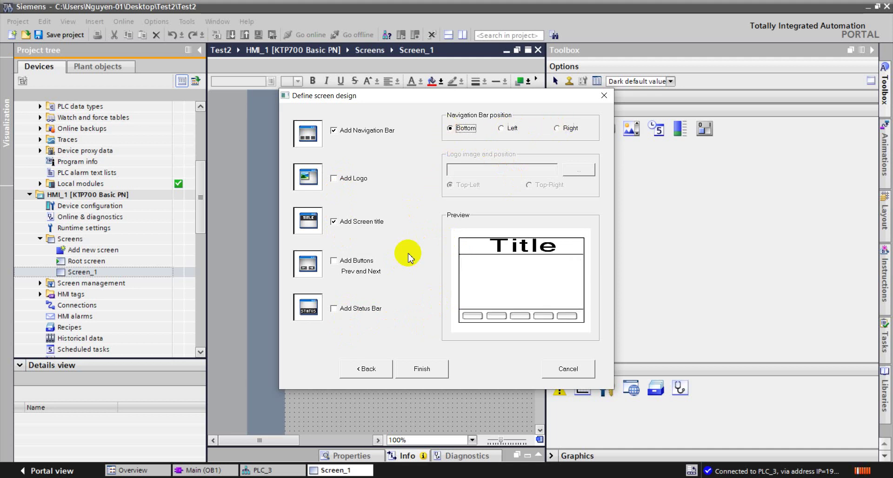
# Finish the wizard to generate the Test project and expand its list of screens
pyautogui.click(406, 375)
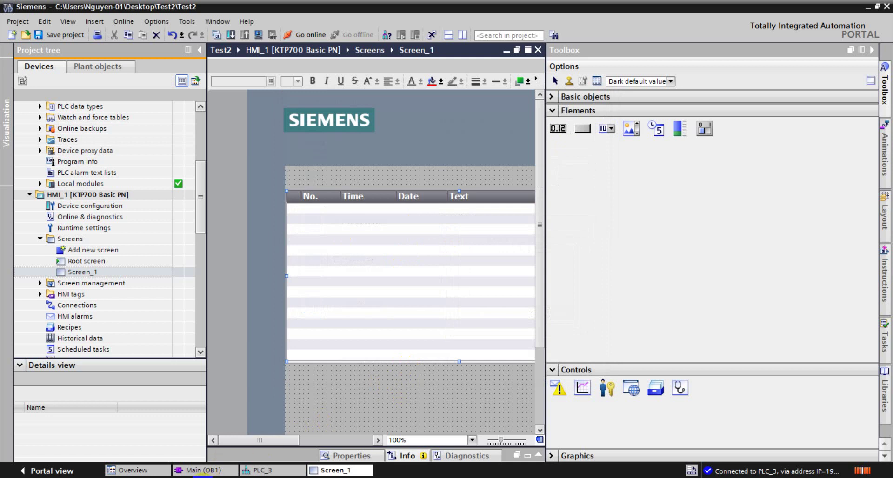
pyautogui.click(212, 472)
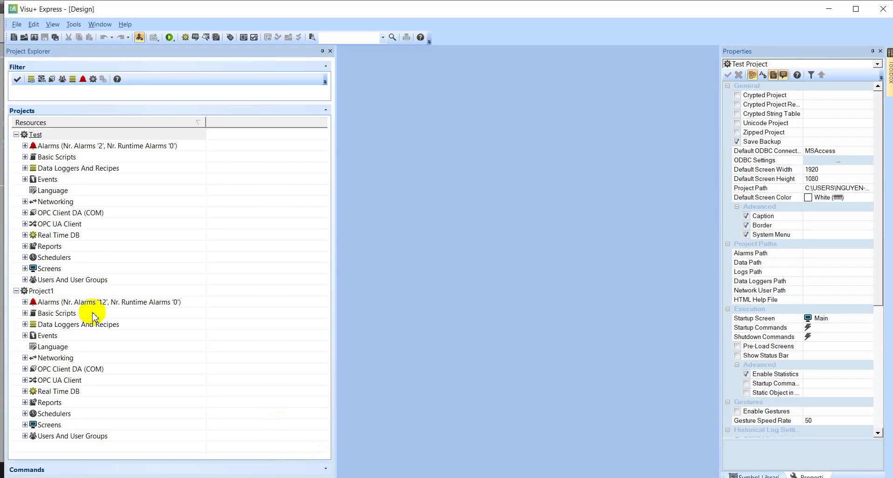
pyautogui.click(25, 269)
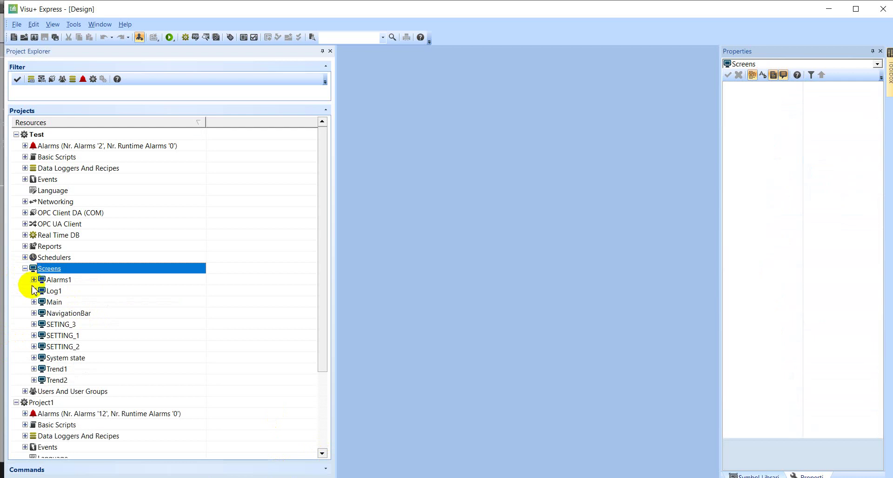
# Review the generated basic screens Main, SETTING_1, SETTING_2 and SETING_3 in the Test project
pyautogui.click(54, 305)
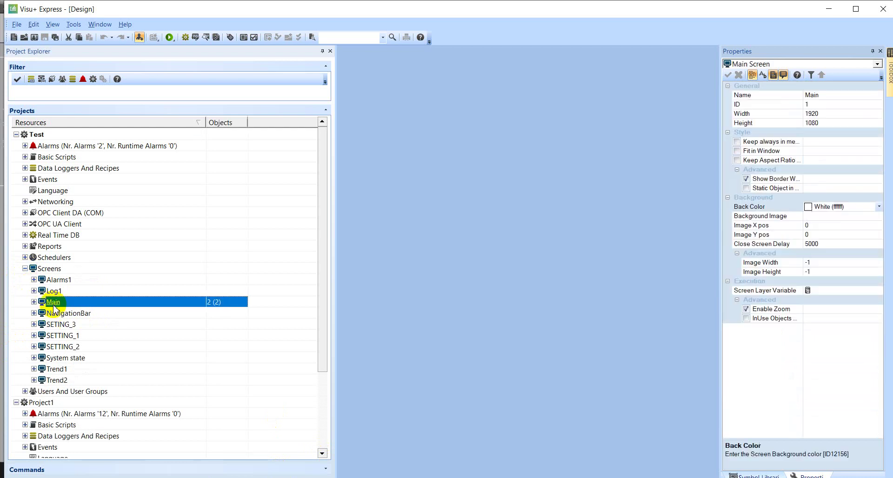
pyautogui.click(63, 336)
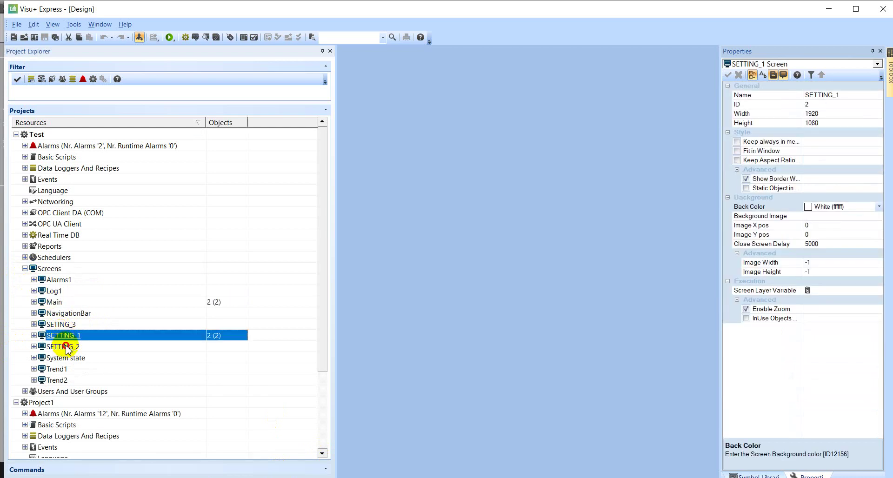
pyautogui.click(66, 348)
pyautogui.click(64, 325)
pyautogui.click(67, 338)
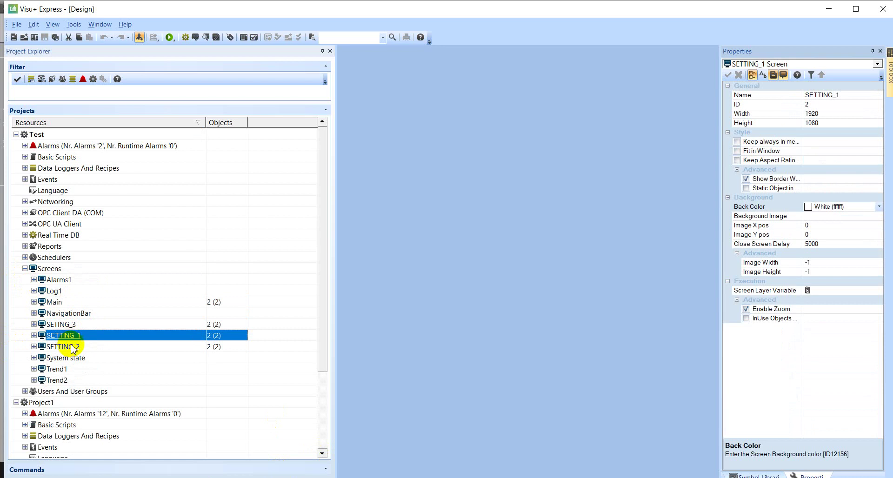
pyautogui.click(69, 349)
pyautogui.click(63, 328)
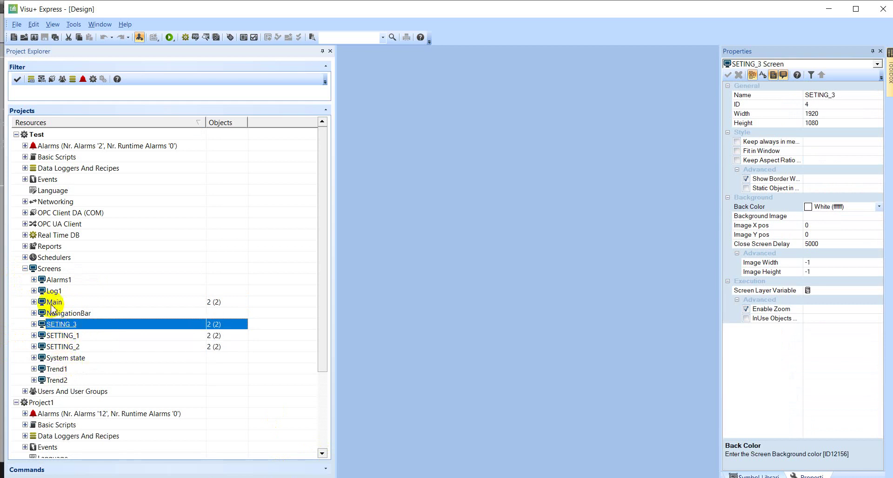
# Review the generated alarm, log, trend and system state screens in the Test project
pyautogui.click(54, 281)
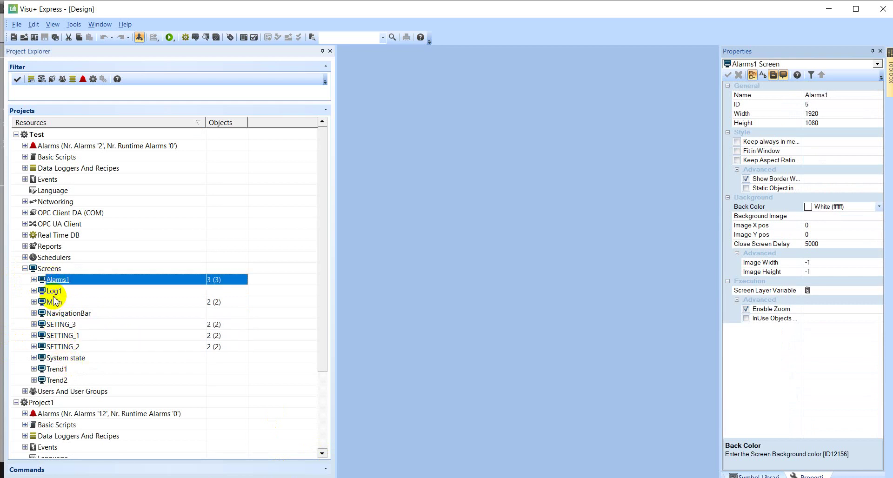
pyautogui.click(54, 292)
pyautogui.click(49, 371)
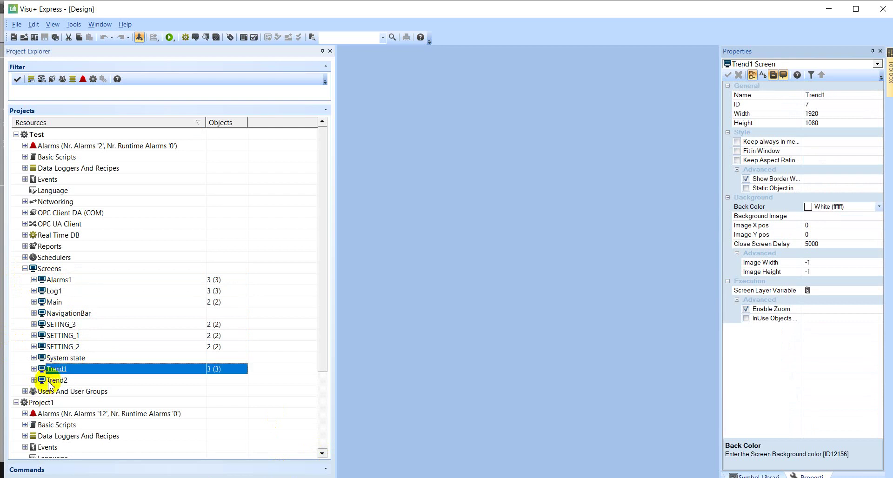
pyautogui.click(49, 381)
pyautogui.click(55, 359)
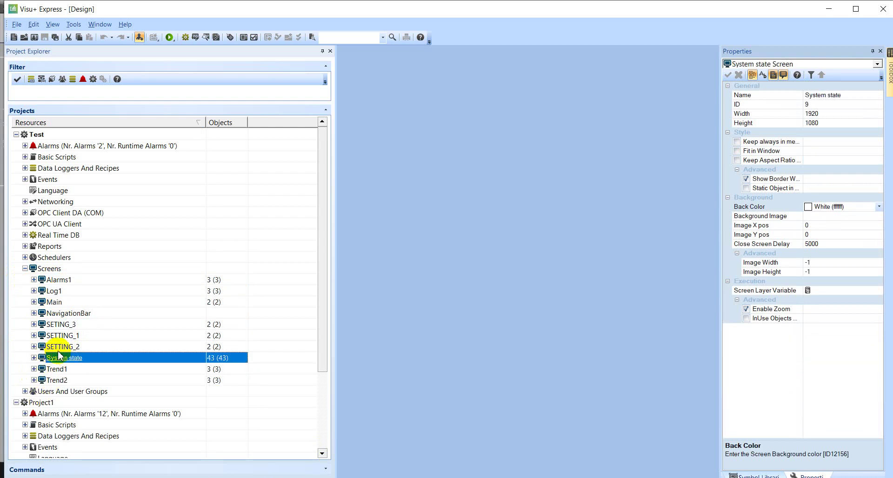
pyautogui.rightClick(66, 346)
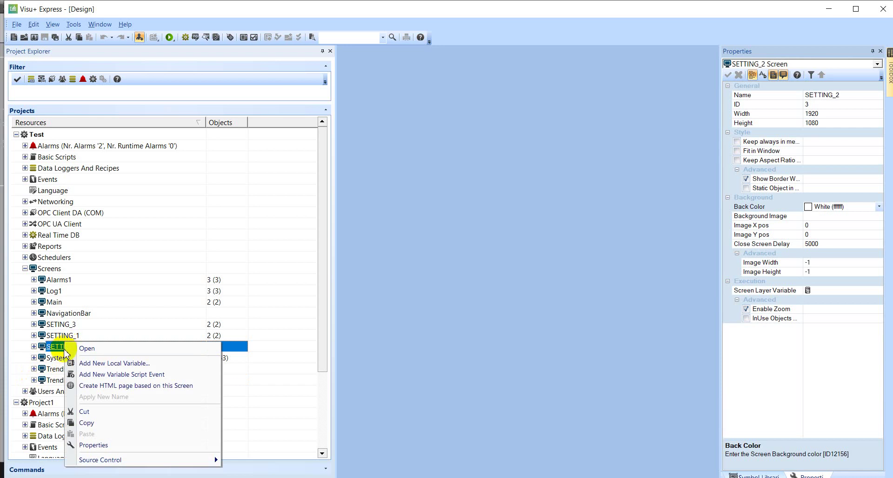
pyautogui.click(55, 358)
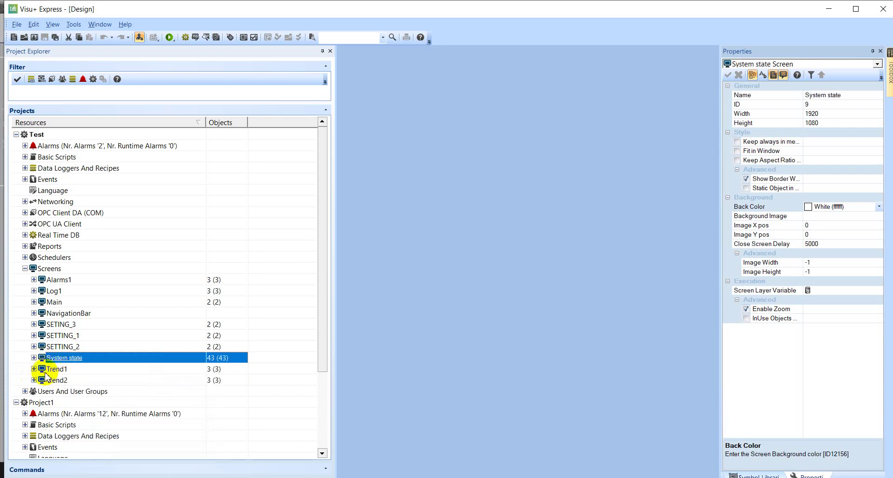
# Open the Trend1 and Alarms1 screens and examine the layout of the trend chart and the alarm table
pyautogui.doubleClick(46, 372)
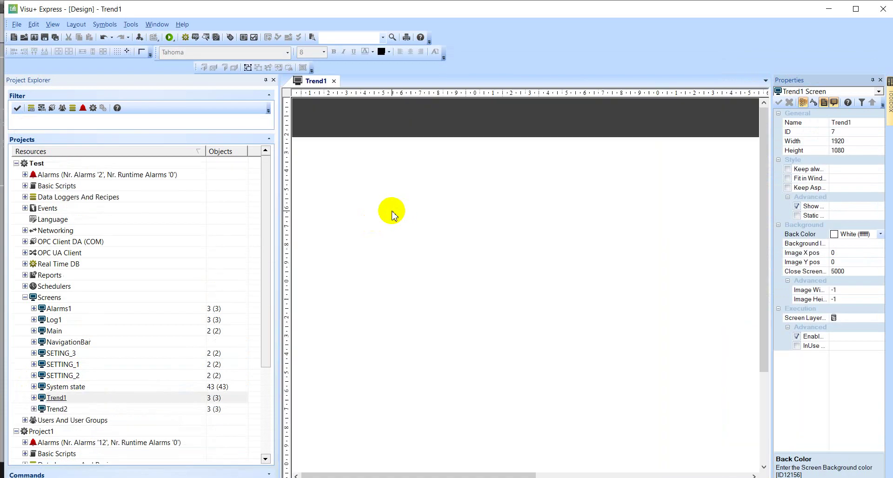
pyautogui.scroll(-1, 493, 244)
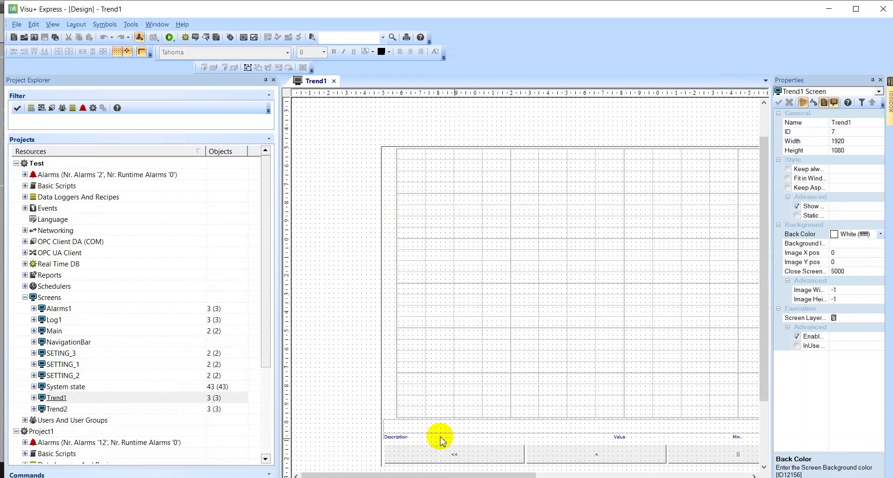
pyautogui.scroll(-1, 440, 440)
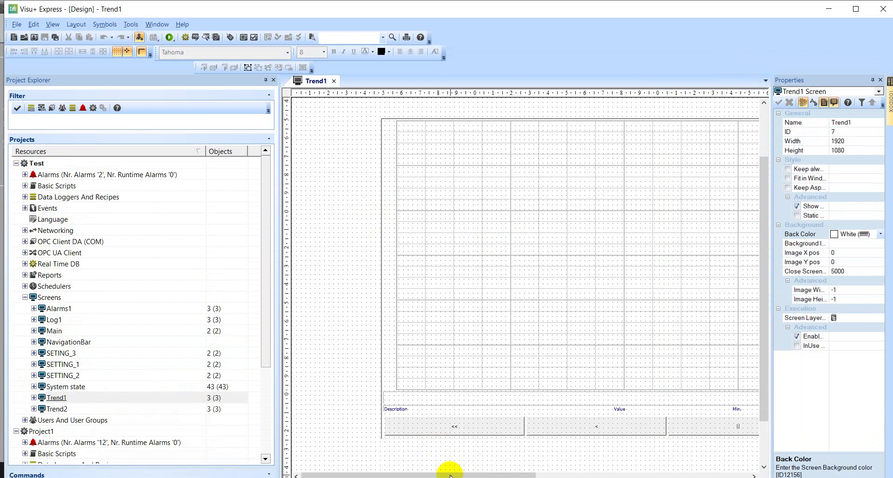
pyautogui.moveTo(450, 474); pyautogui.dragTo(568, 465)
pyautogui.scroll(1, 321, 365)
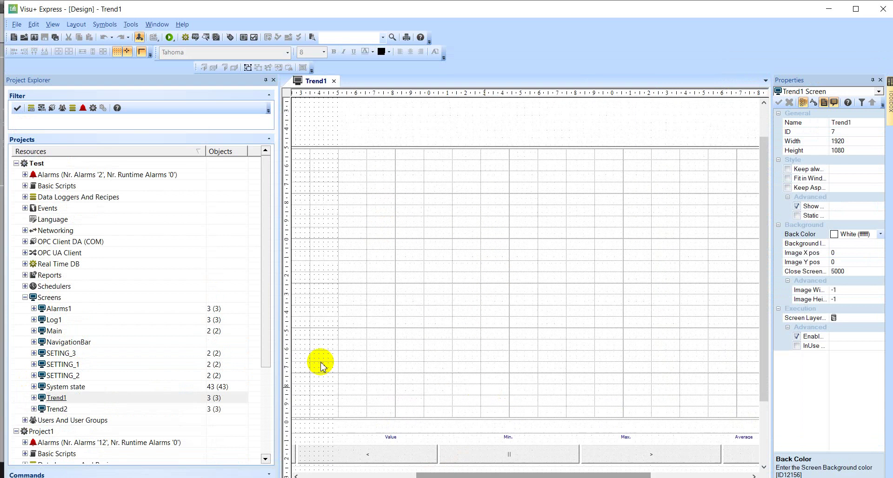
pyautogui.doubleClick(58, 309)
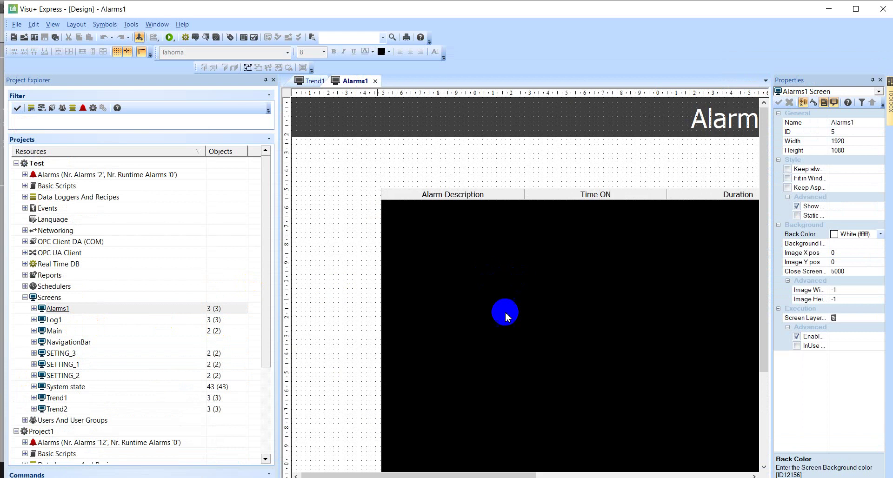
pyautogui.moveTo(432, 474); pyautogui.dragTo(604, 475)
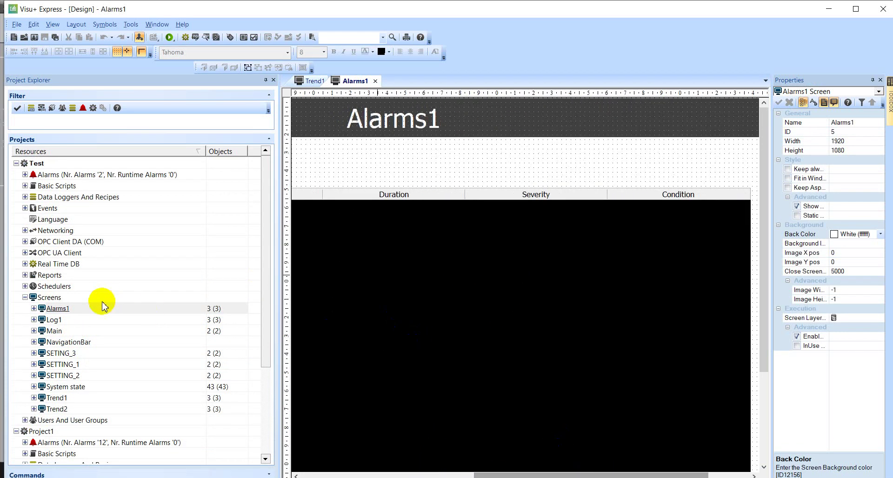
# Open the SETTING_1 screen of the Test project for editing
pyautogui.click(62, 354)
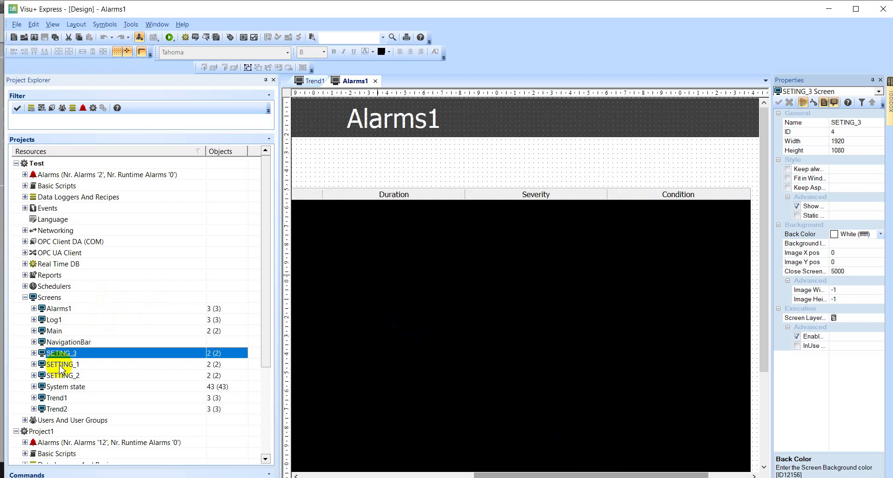
pyautogui.click(46, 331)
pyautogui.click(67, 365)
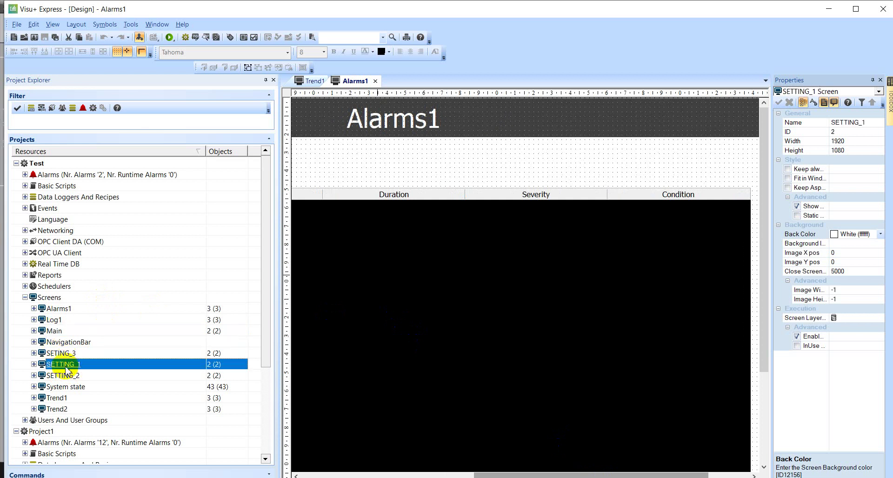
pyautogui.doubleClick(65, 365)
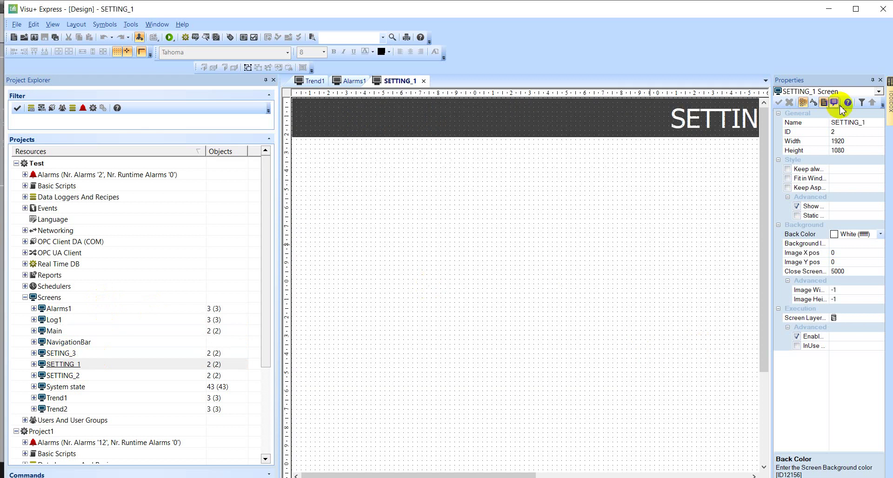
# Place an Alarm Window from the Objects category in the middle of the SETTING_1 screen and widen it
pyautogui.click(889, 89)
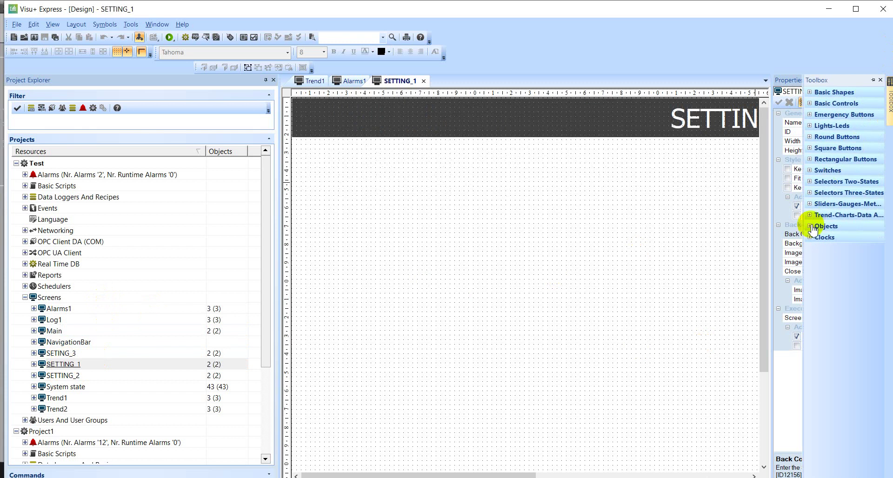
pyautogui.click(813, 227)
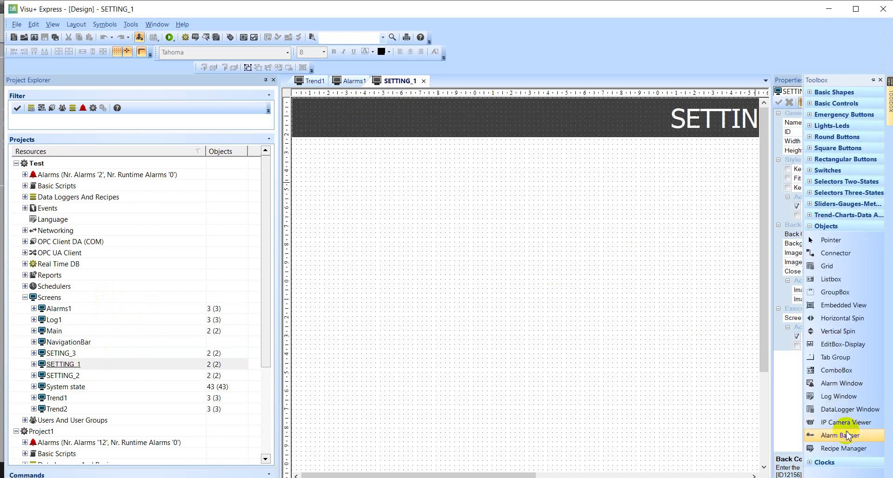
pyautogui.click(842, 383)
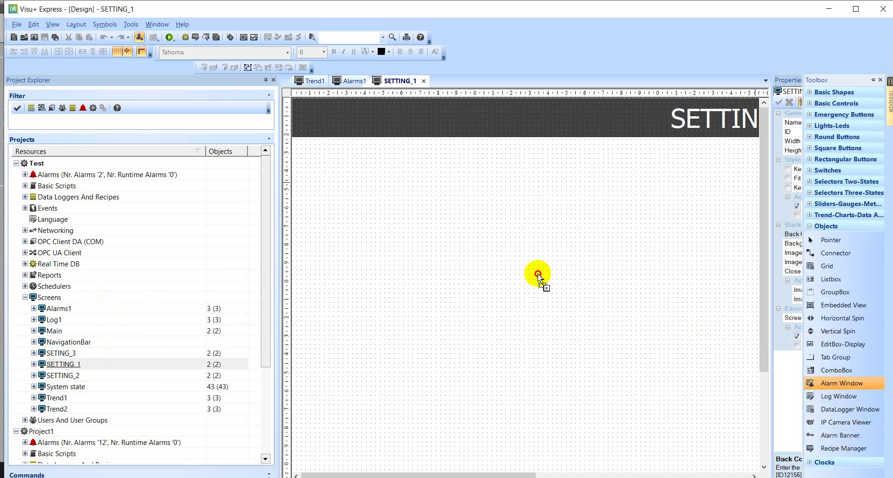
pyautogui.click(455, 203)
pyautogui.click(584, 258)
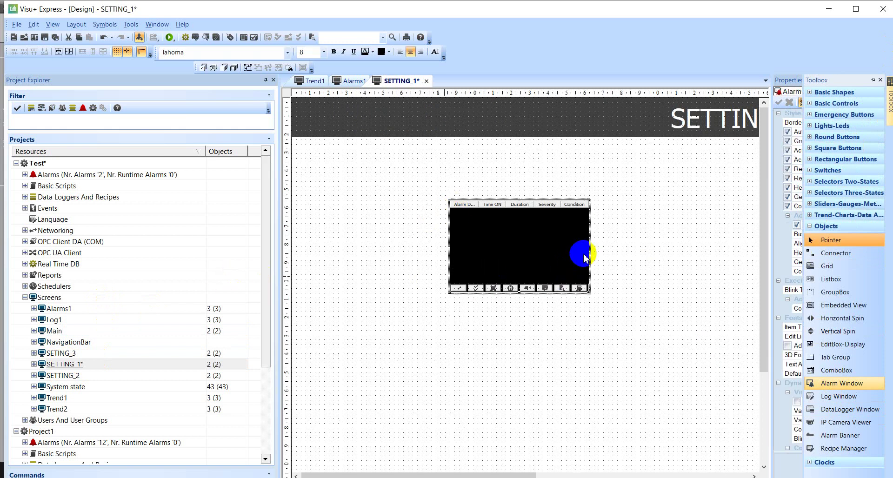
pyautogui.moveTo(591, 245); pyautogui.dragTo(684, 242)
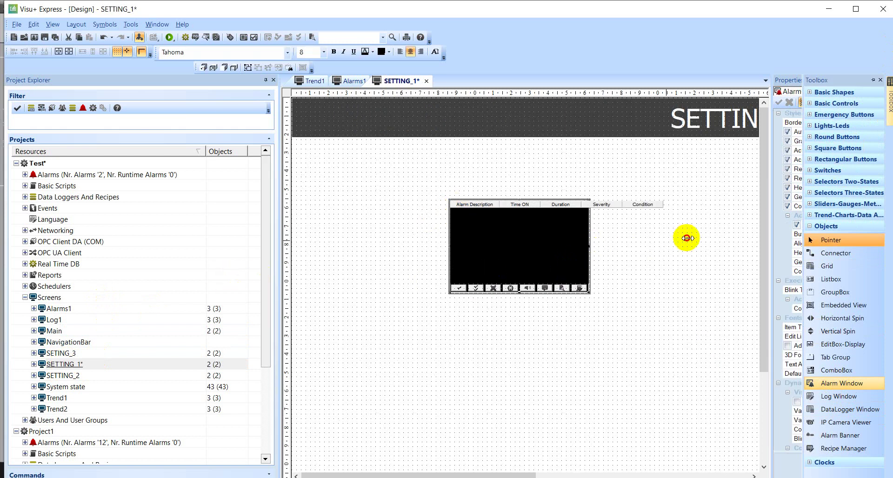
# Open the Field Choice list of the Alarm Window's column header, look through the available columns and close it
pyautogui.rightClick(532, 205)
pyautogui.moveTo(527, 204); pyautogui.dragTo(535, 239)
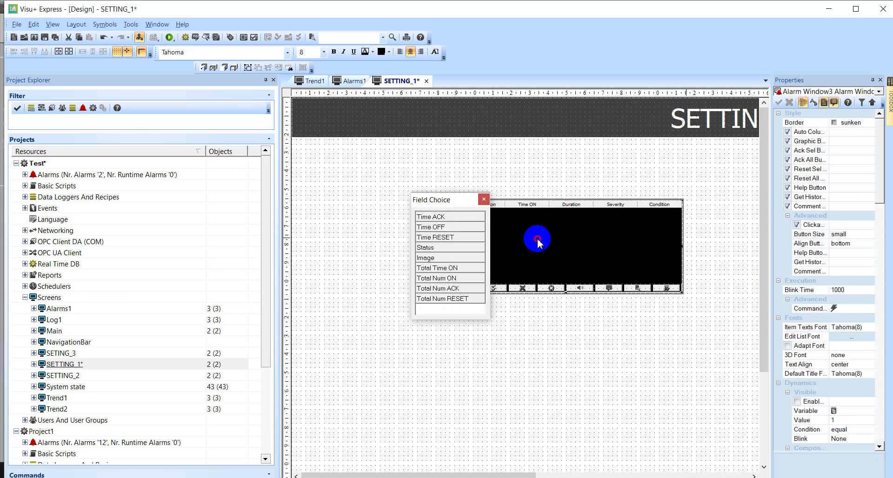
pyautogui.click(464, 204)
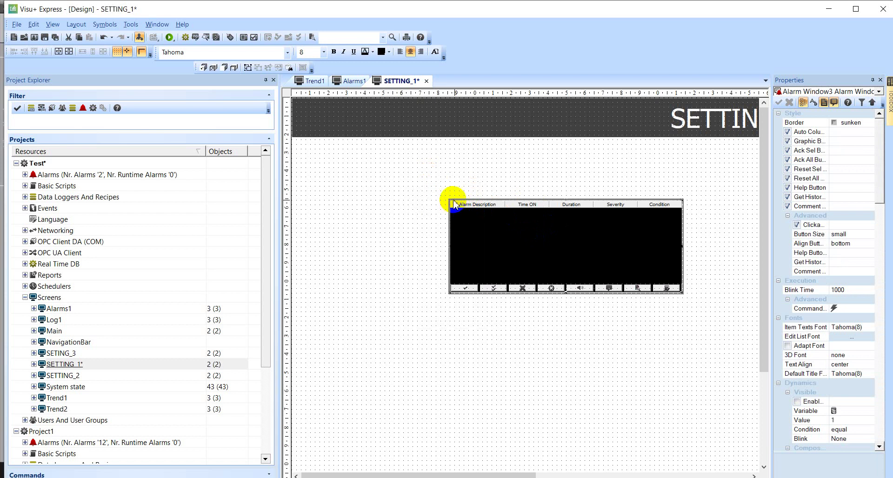
pyautogui.click(454, 201)
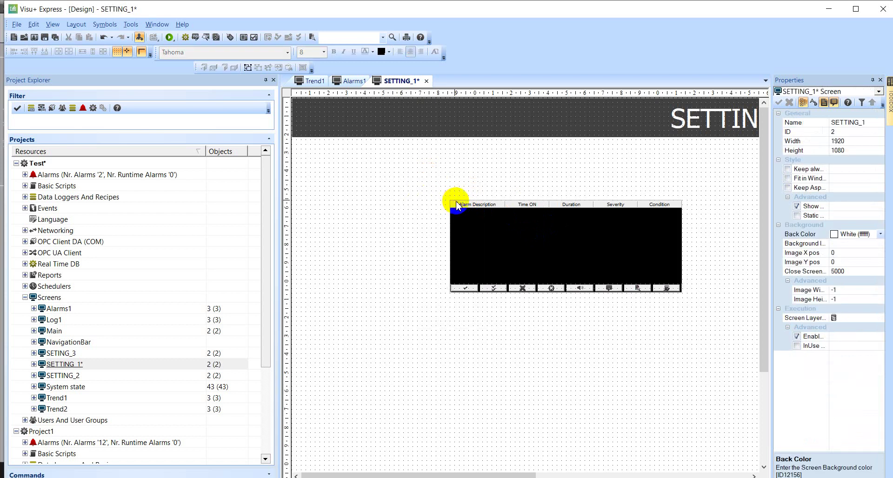
# Move the Alarm Window toward the upper left of the SETTING_1 screen and enlarge it downward and to the right
pyautogui.click(452, 219)
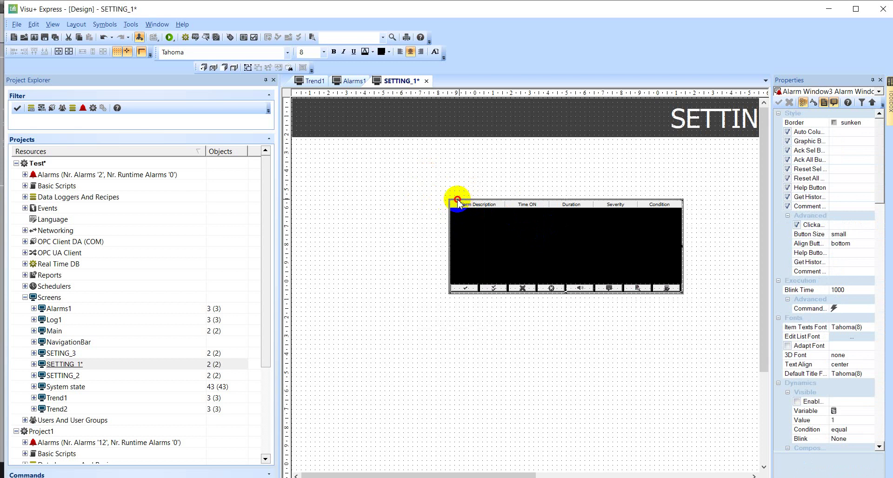
pyautogui.moveTo(457, 203); pyautogui.dragTo(346, 165)
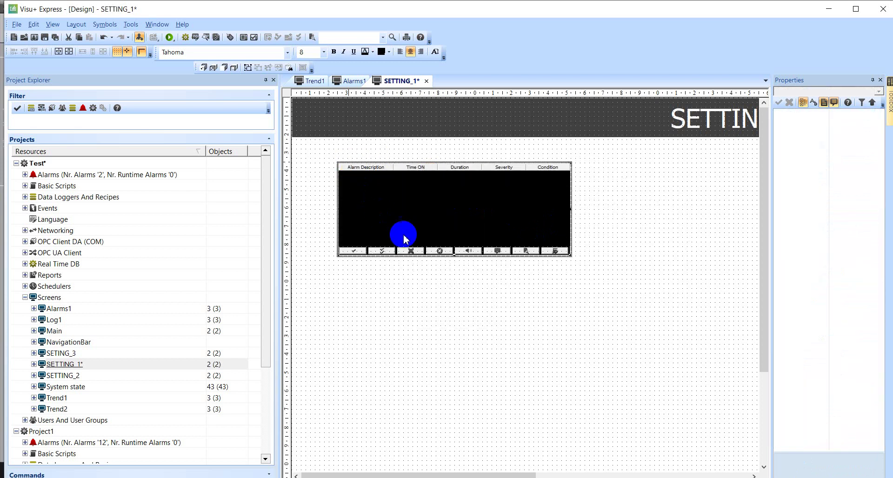
pyautogui.click(403, 239)
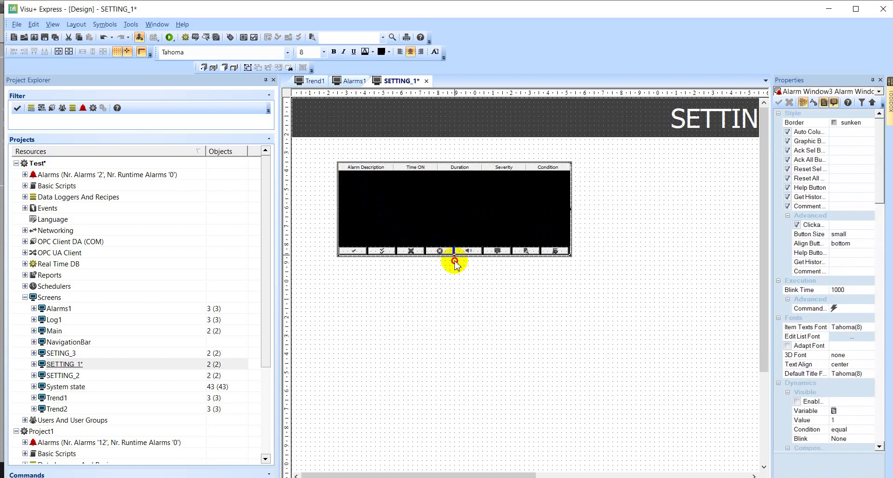
pyautogui.moveTo(455, 272); pyautogui.dragTo(453, 405)
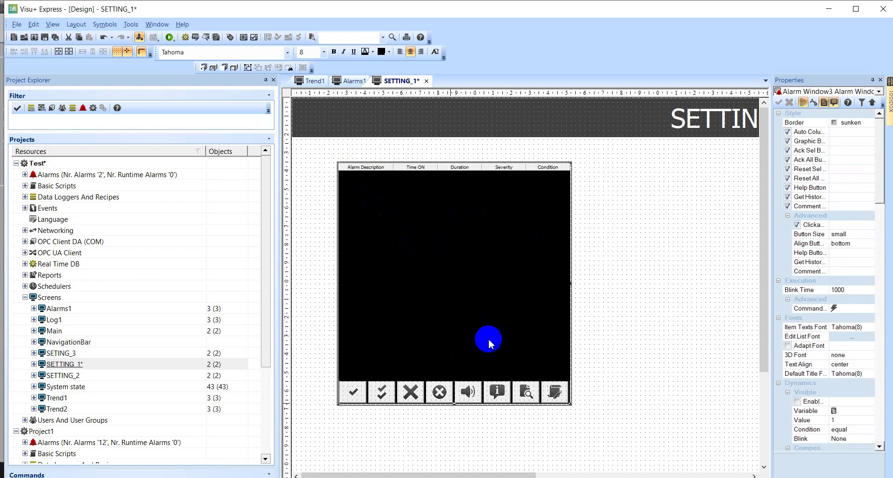
pyautogui.moveTo(572, 285); pyautogui.dragTo(720, 283)
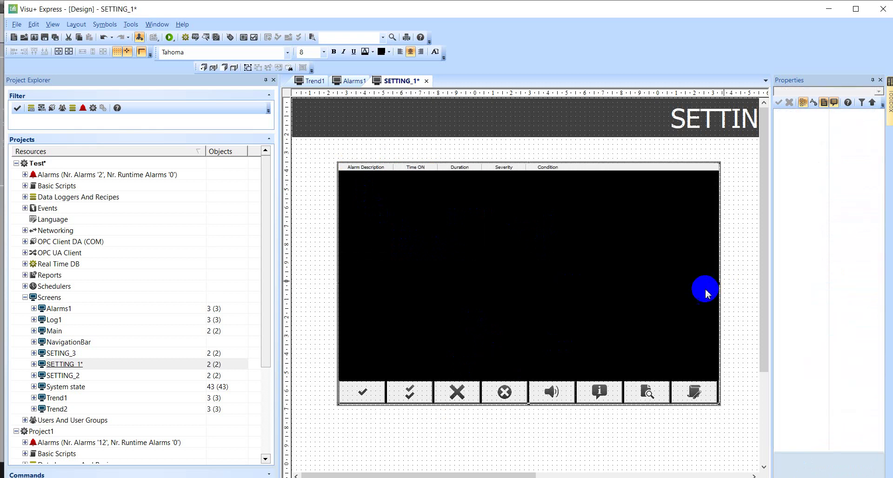
# Show the available trend chart objects and delete the Alarm Window from the SETTING_1 screen
pyautogui.click(57, 398)
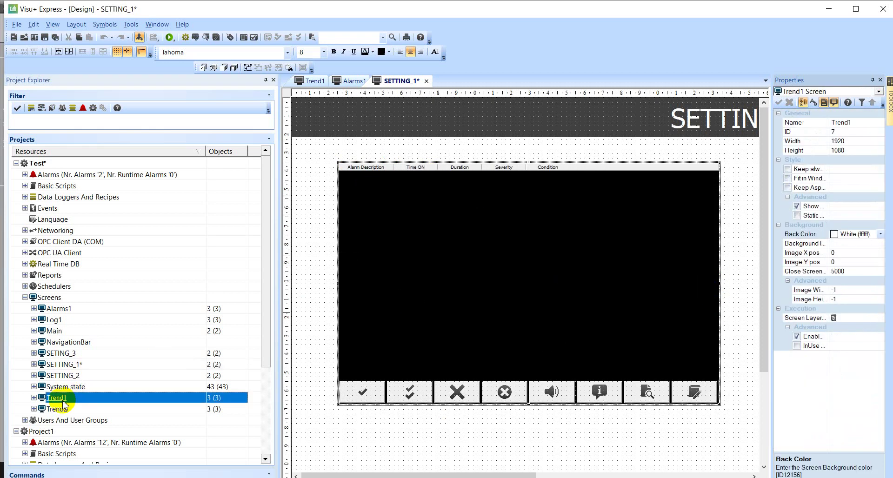
pyautogui.click(350, 277)
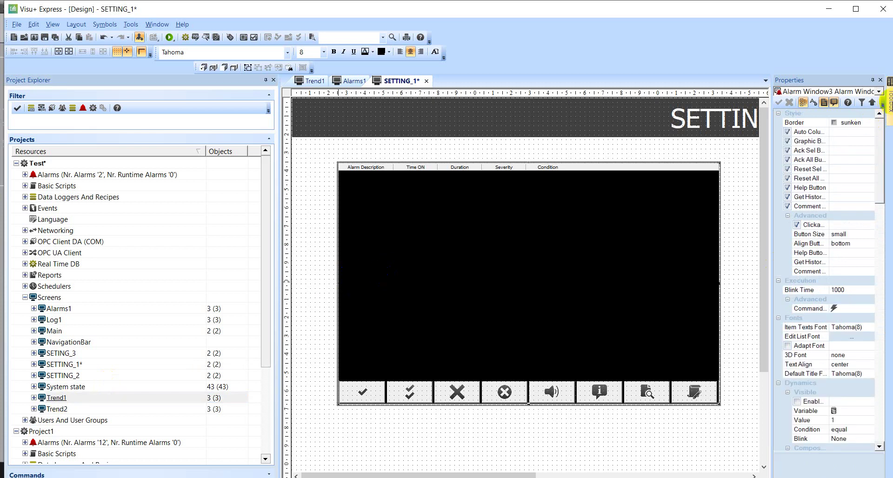
pyautogui.moveTo(888, 100)
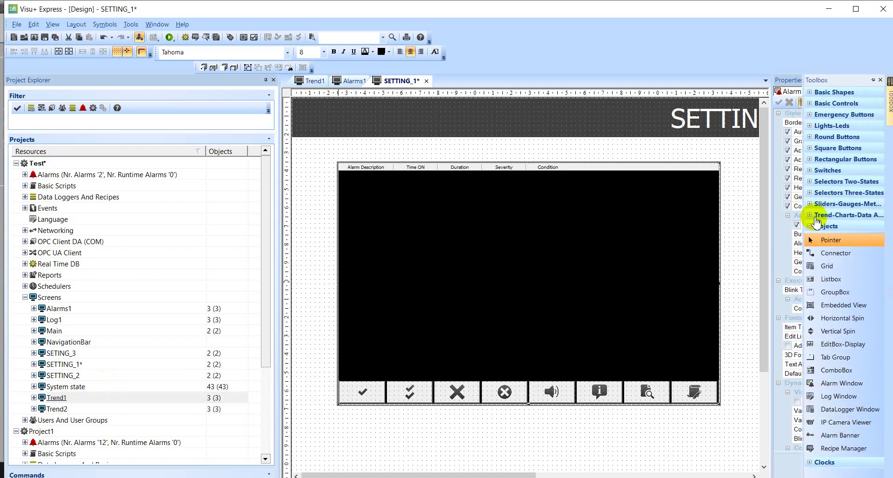
pyautogui.click(810, 216)
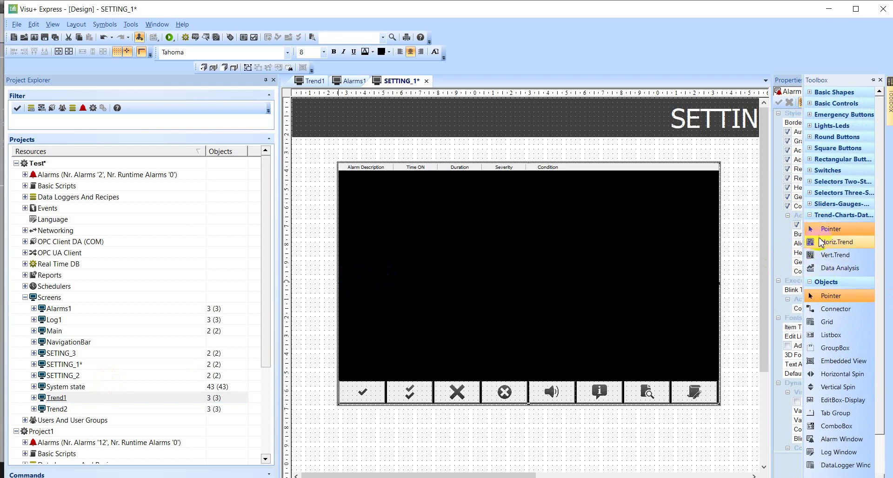
pyautogui.moveTo(817, 247); pyautogui.dragTo(466, 193)
pyautogui.press('Delete')
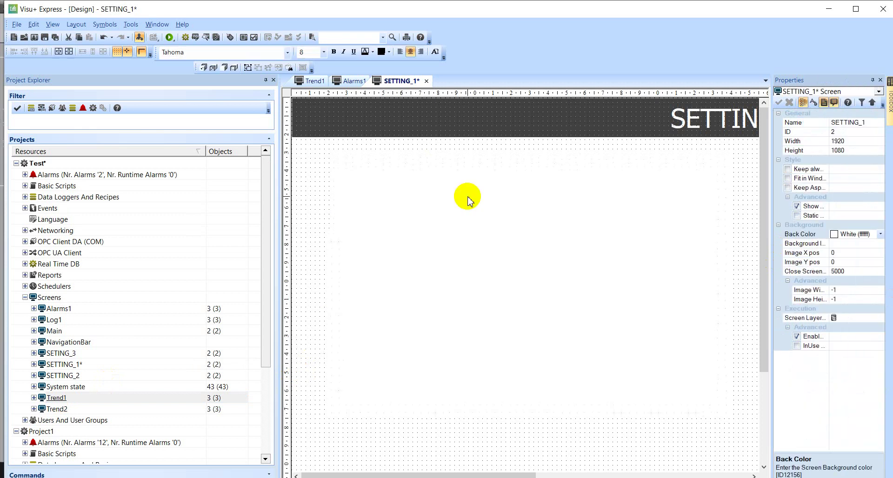
# Place a Horiz.Trend chart below the title banner of the SETTING_1 screen and delete it again
pyautogui.moveTo(889, 98)
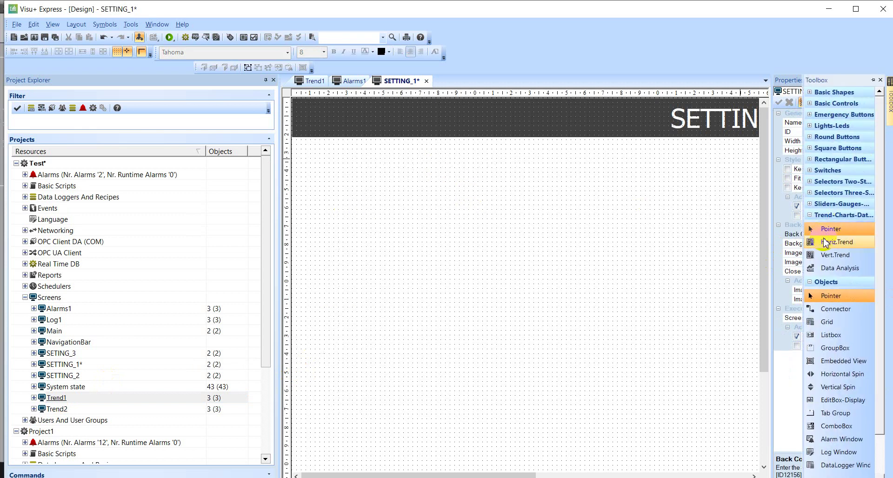
pyautogui.click(809, 244)
pyautogui.moveTo(310, 176); pyautogui.dragTo(645, 350)
pyautogui.click(508, 298)
pyautogui.click(420, 233)
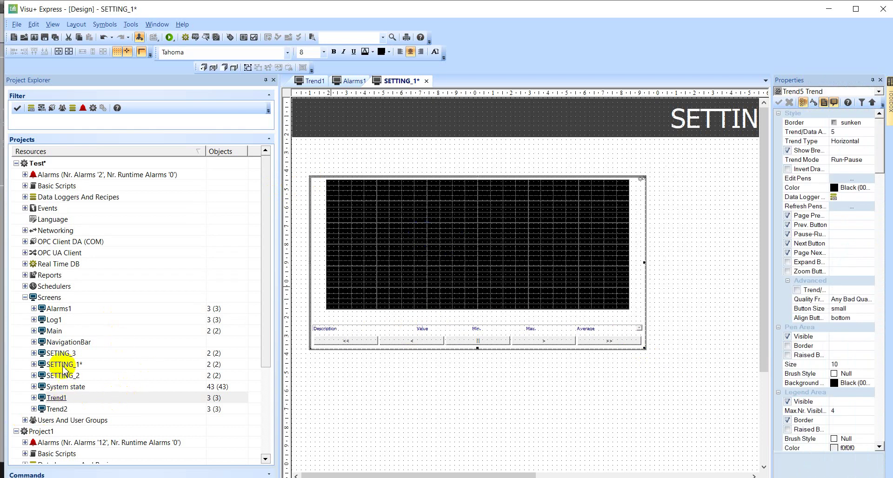
pyautogui.click(477, 221)
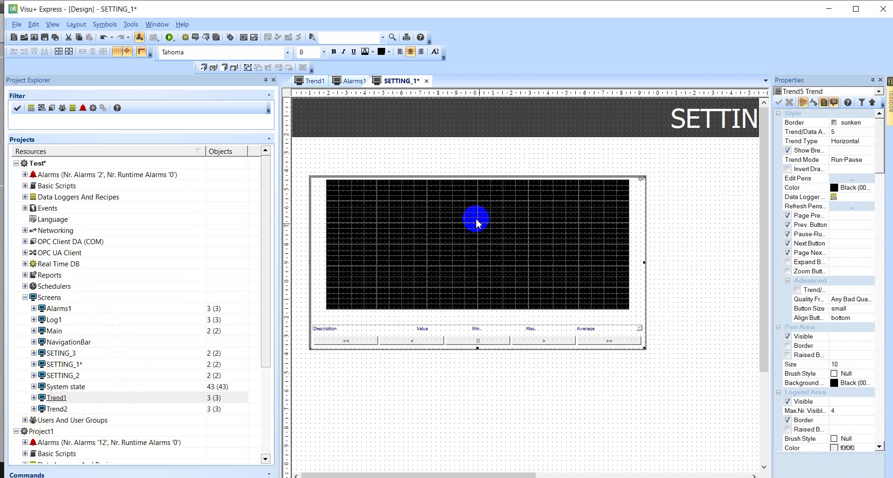
pyautogui.press('Delete')
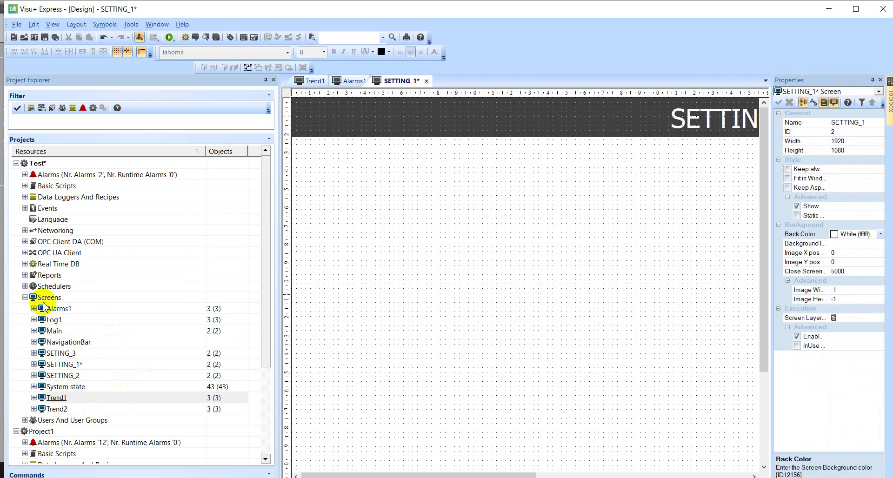
pyautogui.click(52, 320)
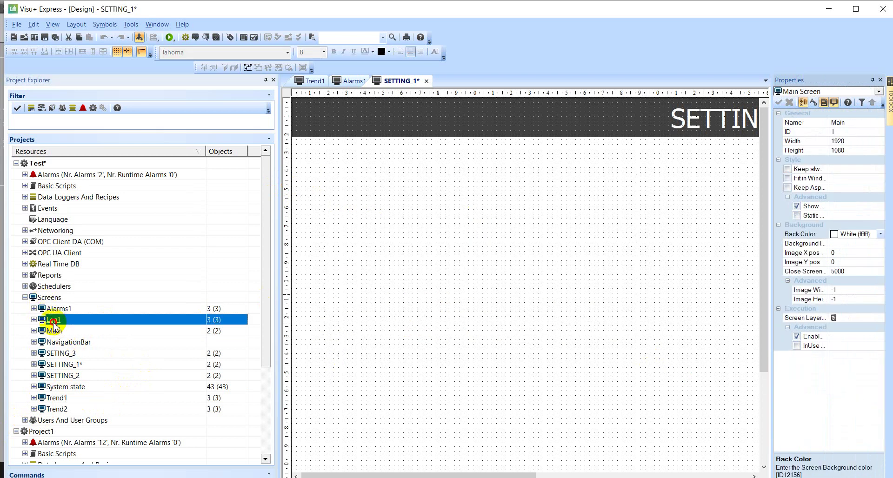
pyautogui.click(52, 352)
pyautogui.click(51, 398)
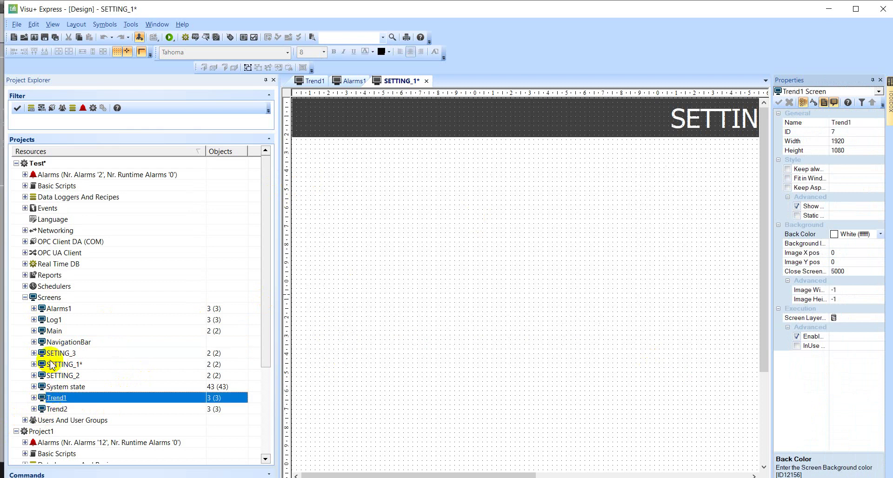
# Close the open Alarms1 screen and delete it from the Test project's screens
pyautogui.click(50, 309)
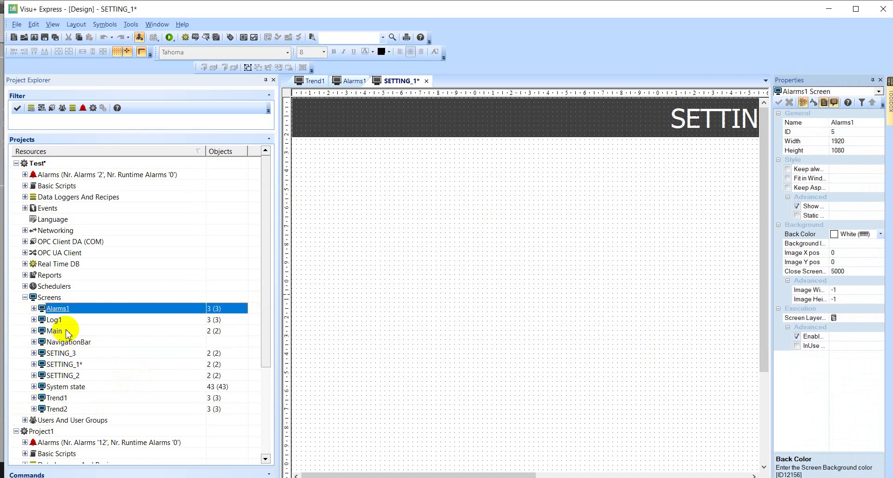
pyautogui.rightClick(50, 309)
pyautogui.press('Escape')
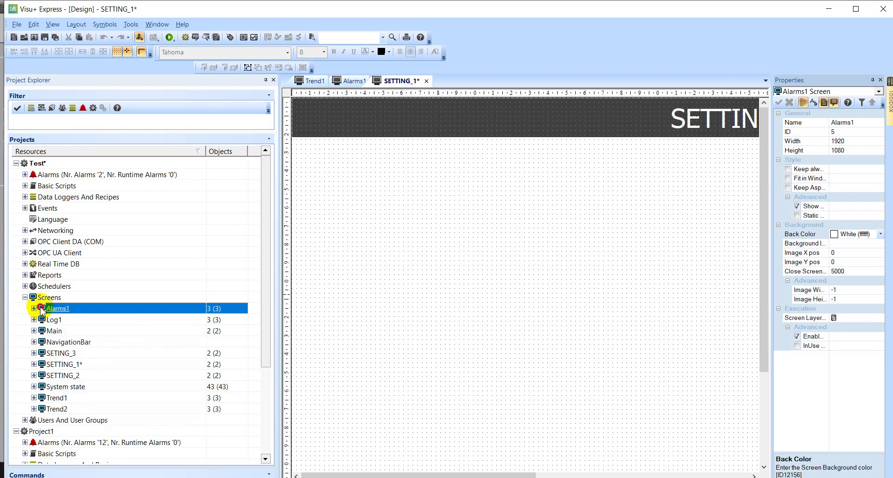
pyautogui.click(353, 82)
pyautogui.click(374, 81)
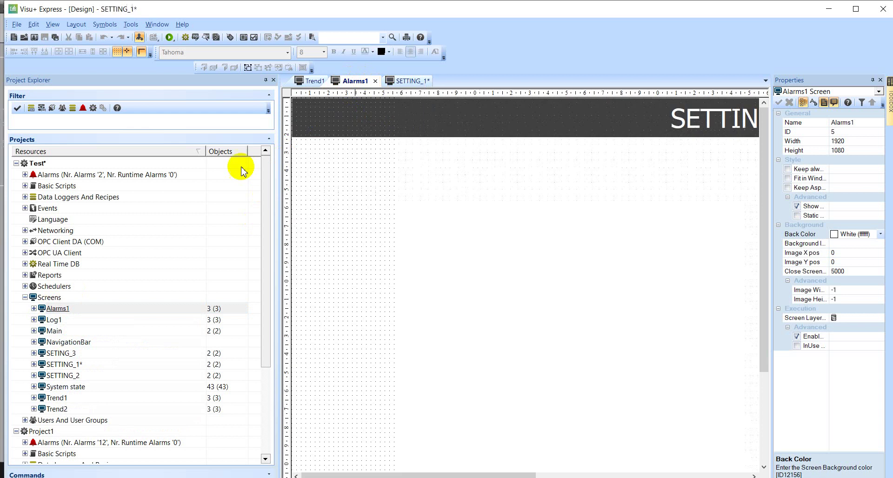
pyautogui.click(44, 311)
pyautogui.press('Delete')
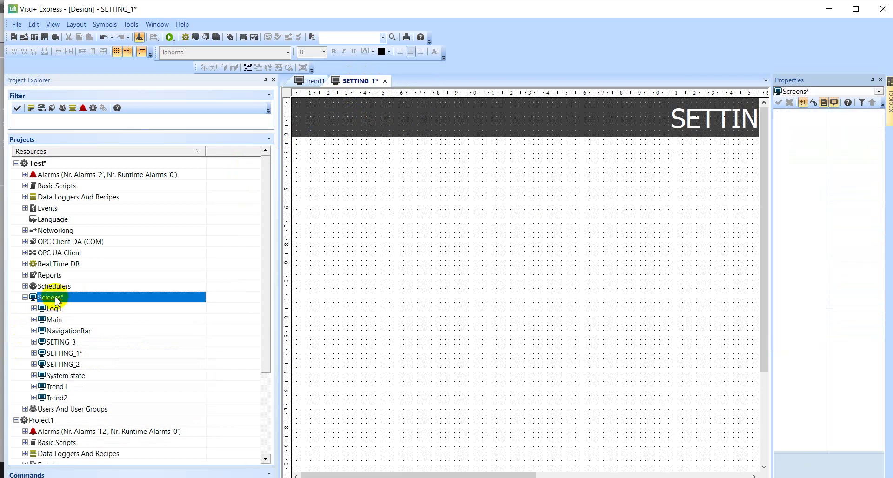
# Add a new screen named Alarm to the Test project's screens
pyautogui.rightClick(52, 302)
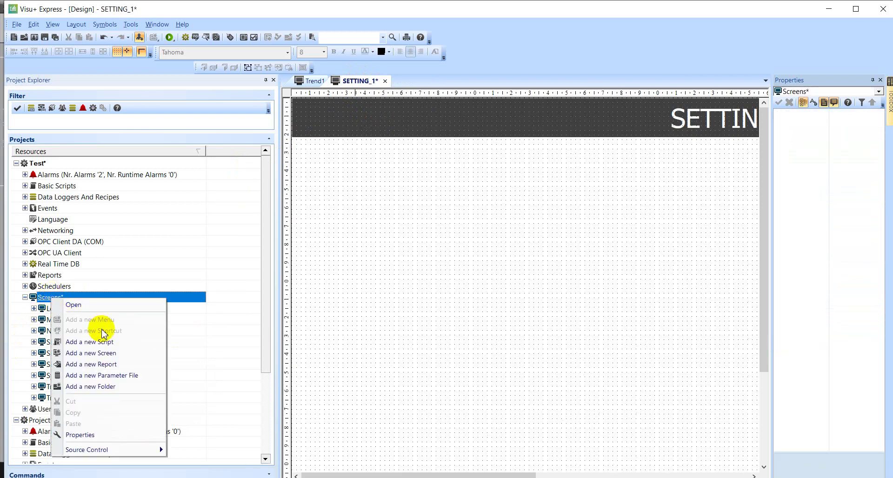
pyautogui.click(96, 360)
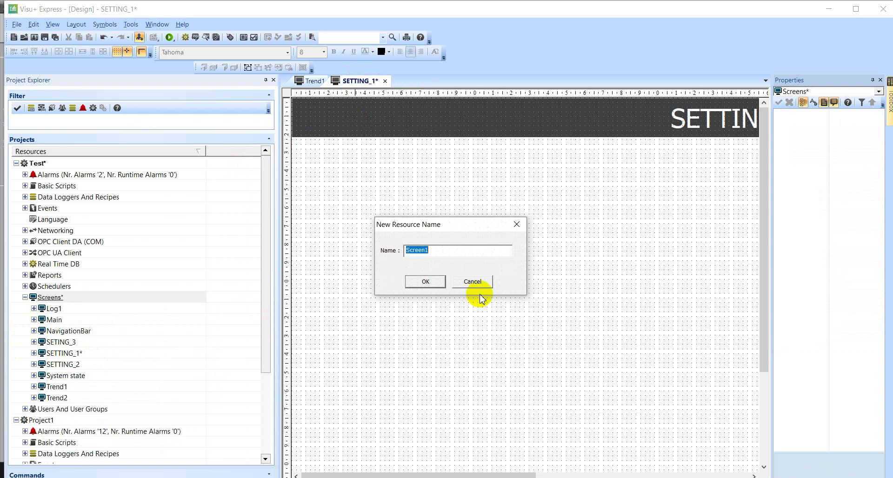
pyautogui.press('Return')
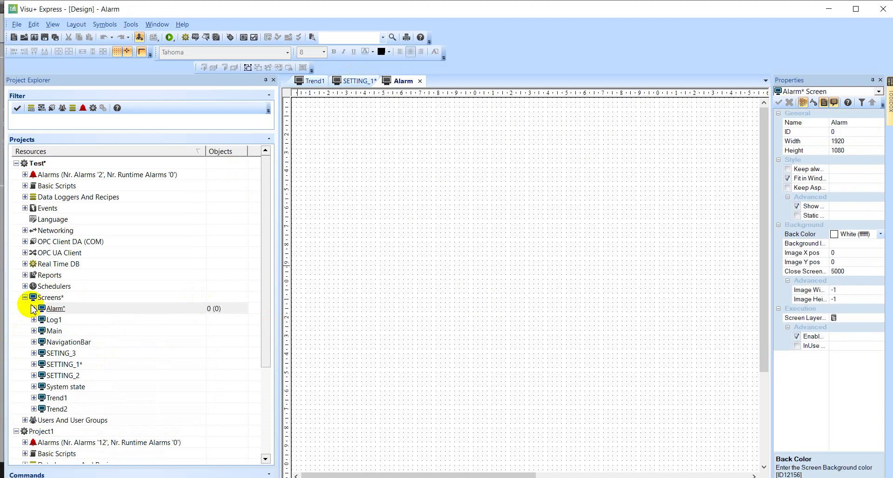
pyautogui.click(35, 309)
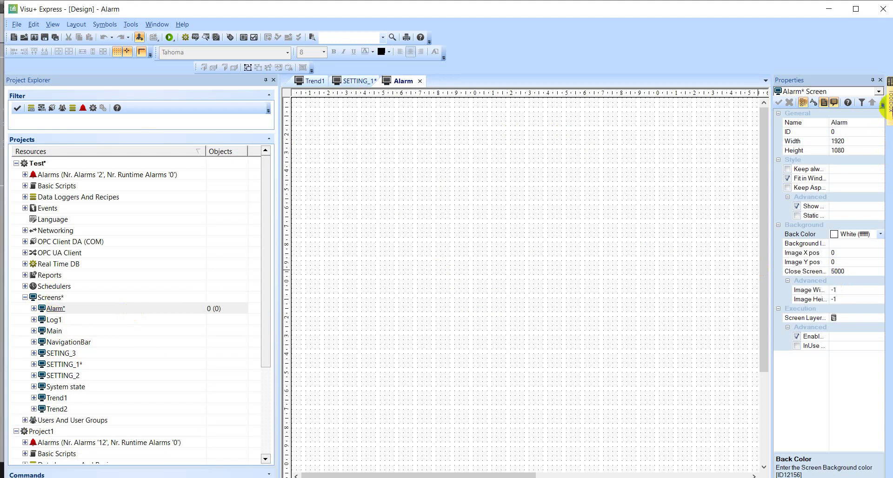
# Place an Alarm Window in the upper part of the Alarm screen and enlarge it to fill most of the visible area
pyautogui.moveTo(883, 106)
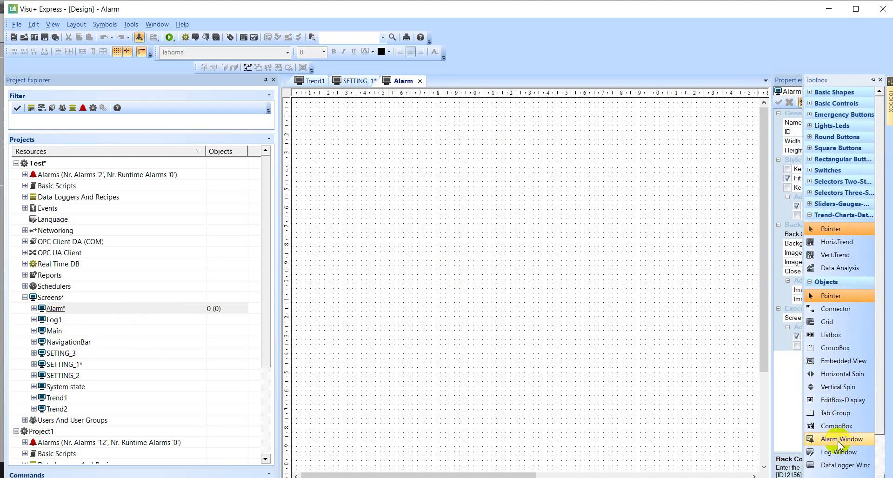
pyautogui.click(839, 439)
pyautogui.click(359, 139)
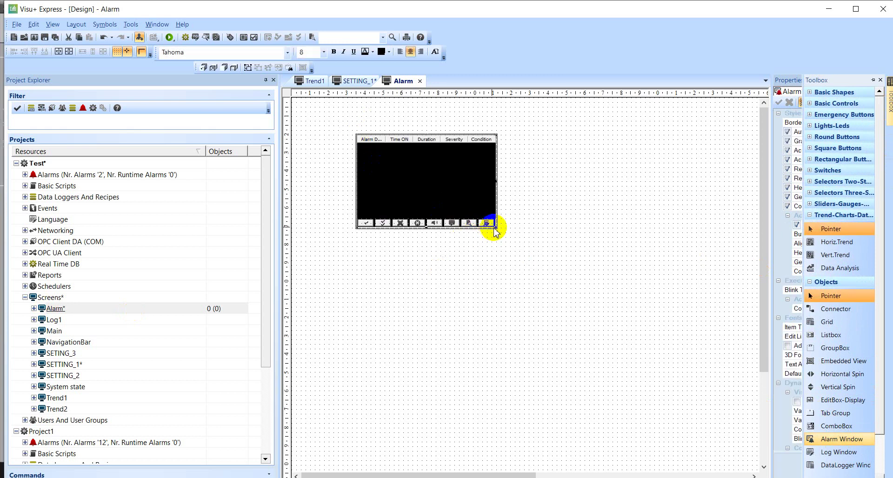
pyautogui.moveTo(495, 228); pyautogui.dragTo(679, 369)
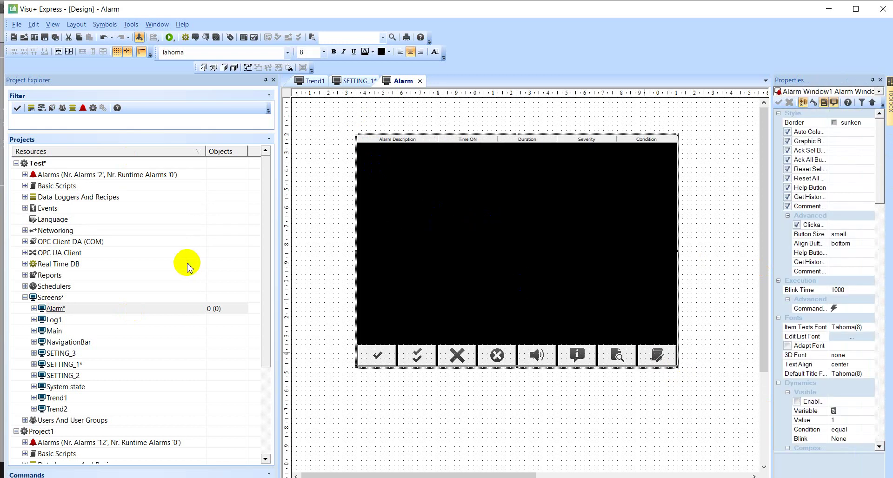
# Add a new folder under the Test project's screens and create a screen named Screen1 inside it
pyautogui.rightClick(37, 298)
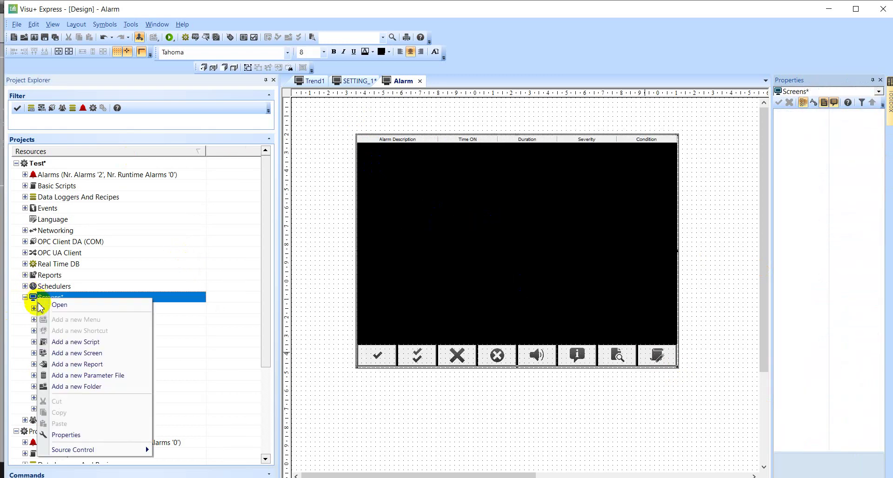
pyautogui.click(82, 390)
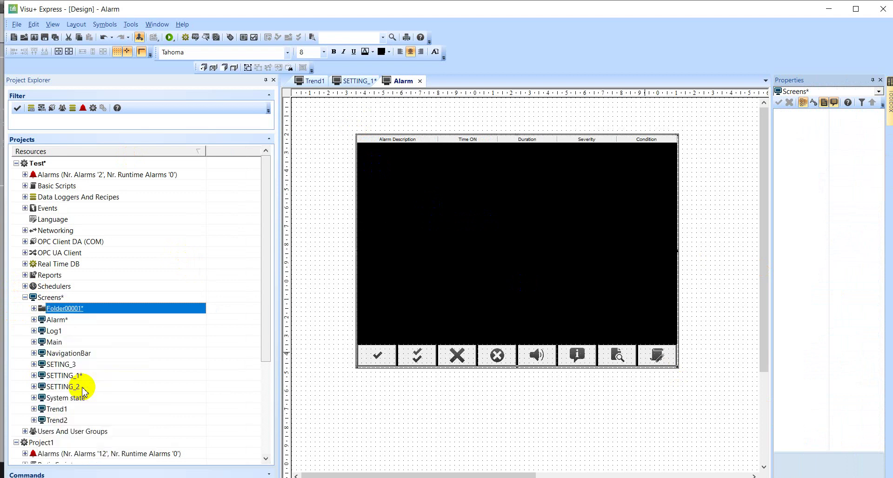
pyautogui.rightClick(64, 311)
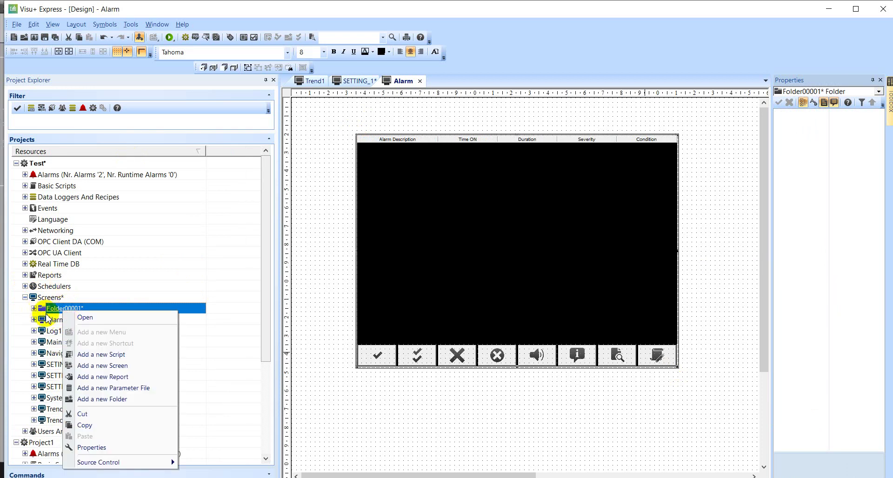
pyautogui.click(91, 366)
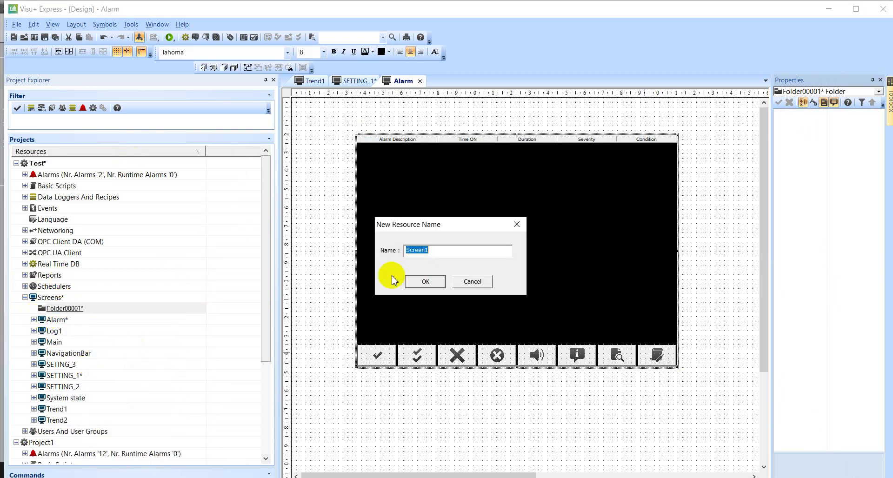
pyautogui.click(427, 281)
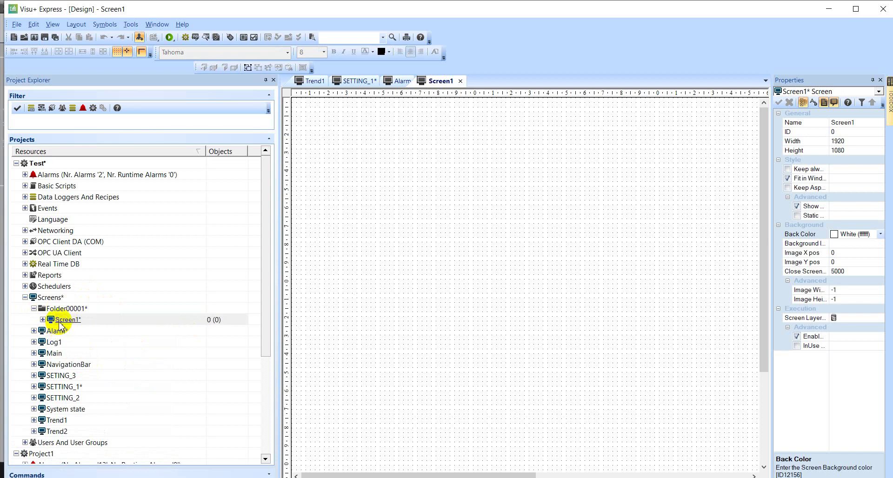
# Add a second screen named Screen2 to Folder00001 under the Test project's screens
pyautogui.rightClick(58, 310)
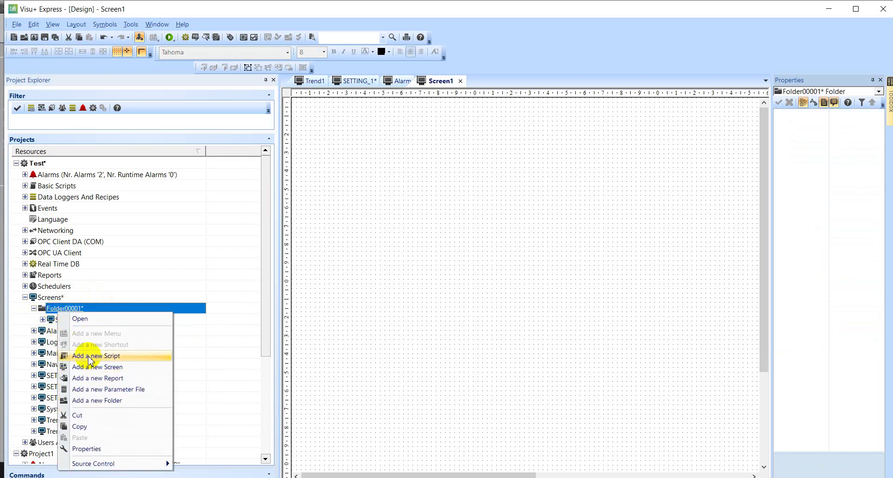
pyautogui.click(93, 367)
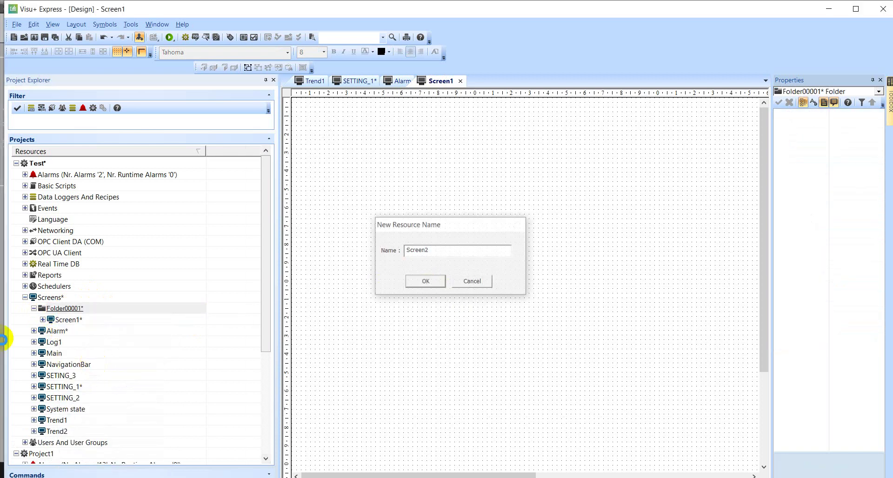
pyautogui.press('Return')
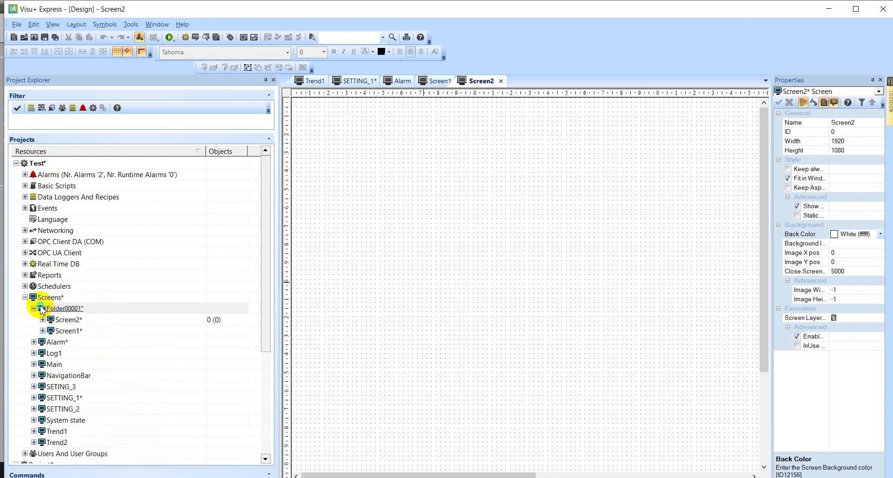
# Close the open Screen2 and Screen1 editors and select Folder00001
pyautogui.rightClick(42, 309)
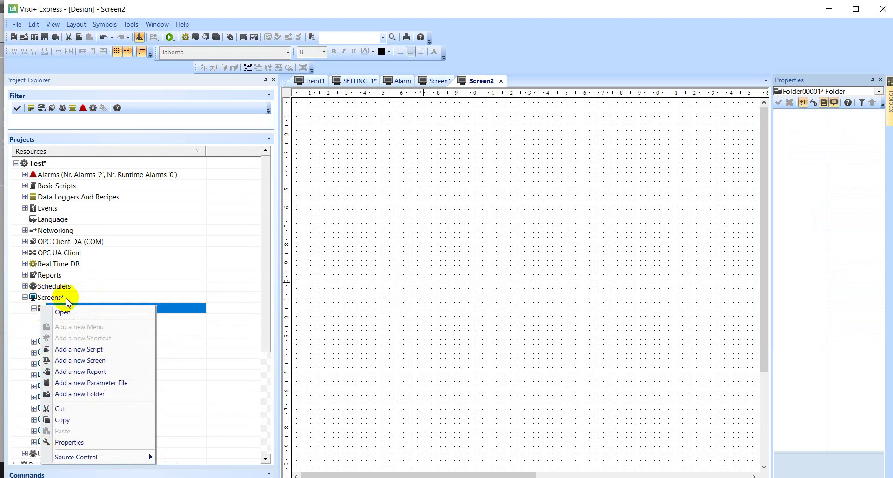
pyautogui.click(501, 81)
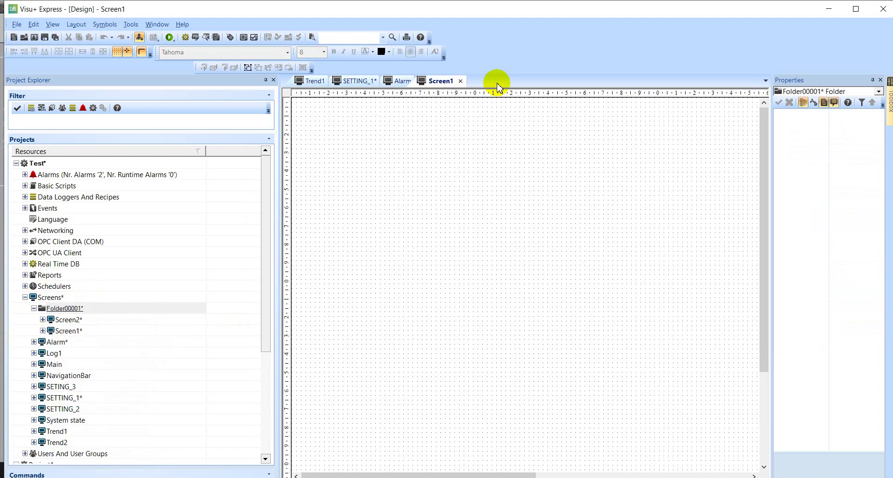
pyautogui.click(461, 81)
pyautogui.click(42, 309)
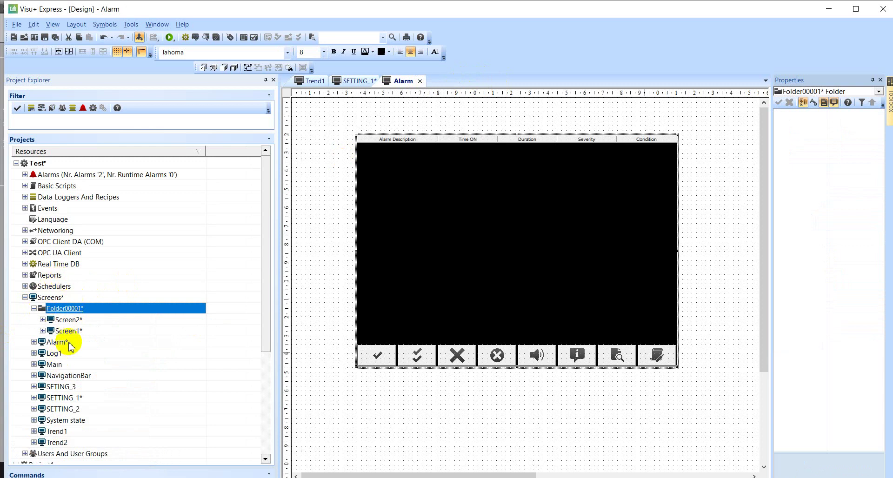
# Expand the Test project's Alarms, Basic Scripts, Data Loggers And Recipes and Events resources to review their contents
pyautogui.scroll(-3, 75, 358)
pyautogui.scroll(3, 81, 361)
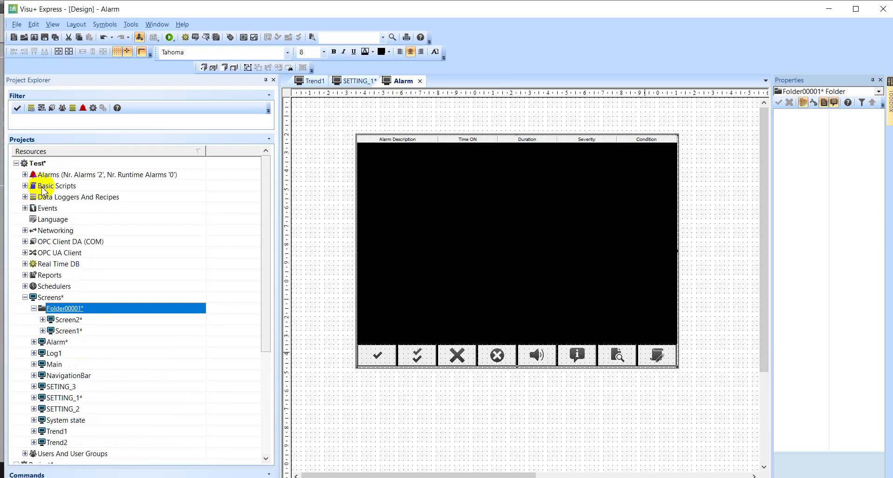
pyautogui.click(25, 175)
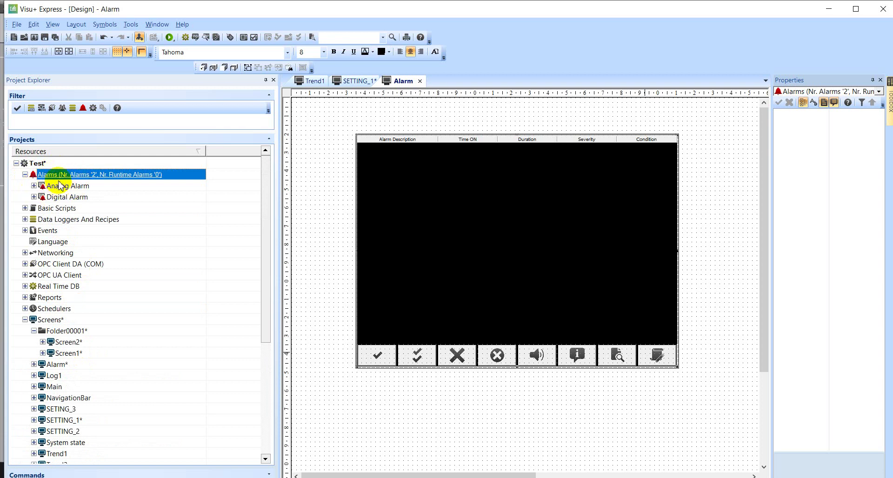
pyautogui.click(23, 209)
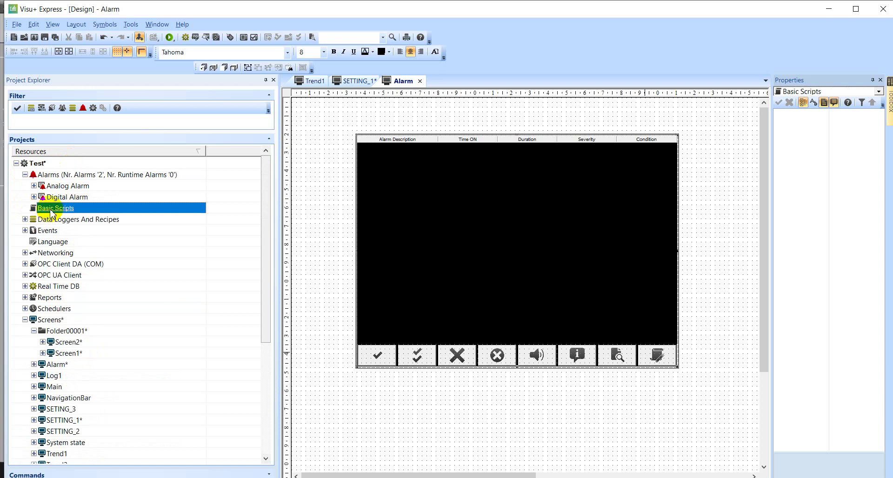
pyautogui.click(26, 221)
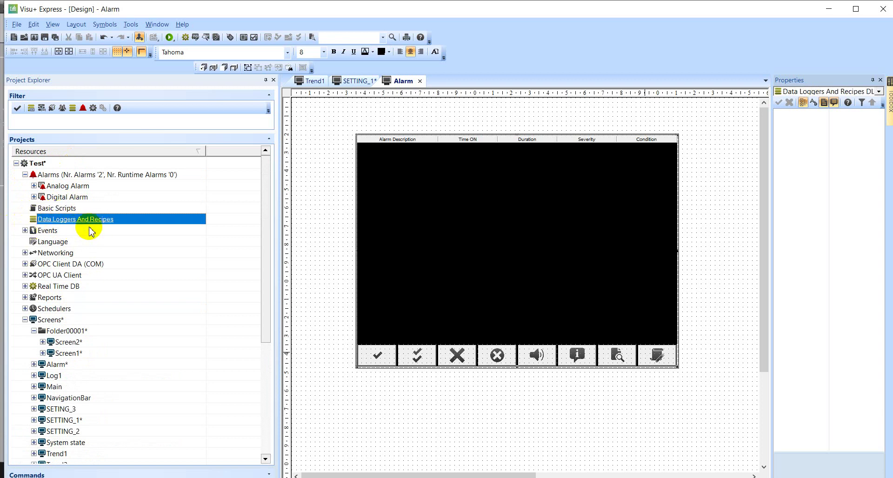
pyautogui.click(27, 231)
# Open the Language resource's string table and dismiss the new language column entry
pyautogui.click(55, 242)
pyautogui.rightClick(53, 240)
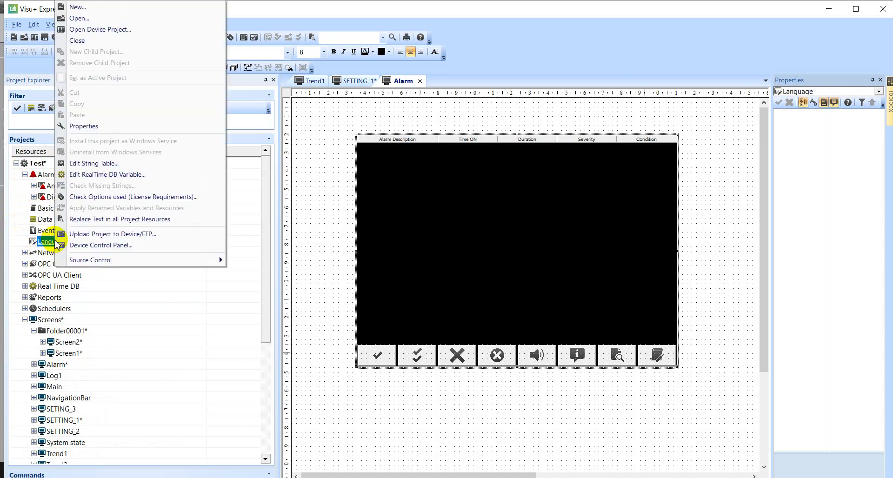
pyautogui.click(39, 242)
pyautogui.doubleClick(38, 243)
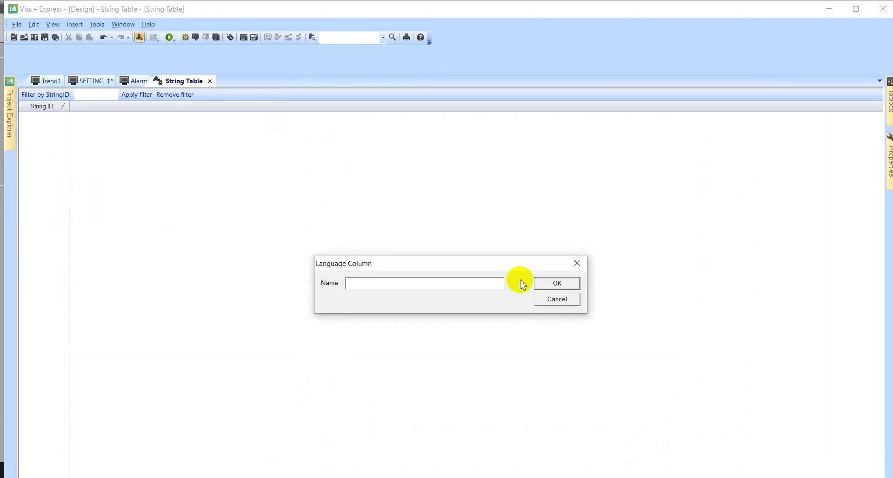
pyautogui.click(575, 265)
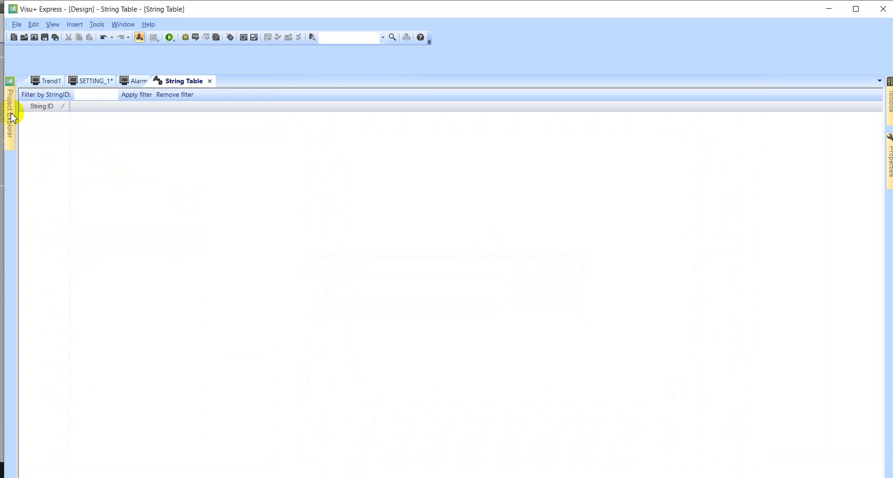
# Expand the Networking and Real Time DB resources and start adding a new communication driver to Real Time DB
pyautogui.moveTo(12, 116)
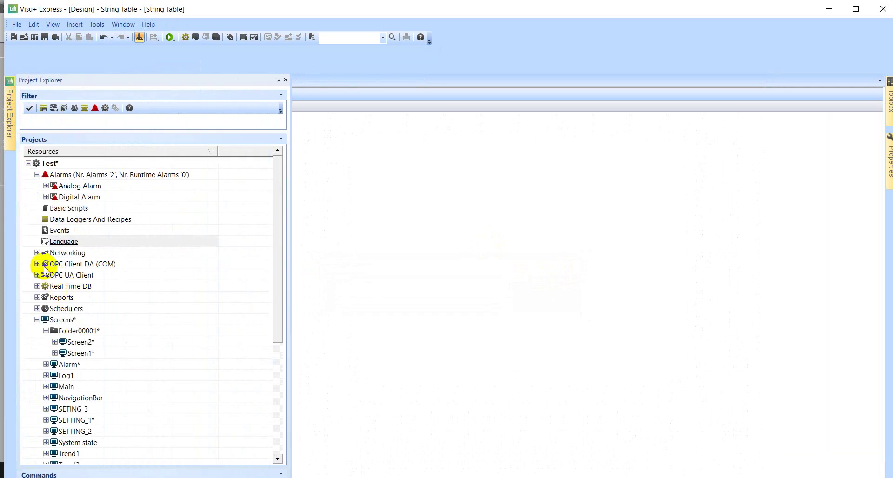
pyautogui.click(39, 253)
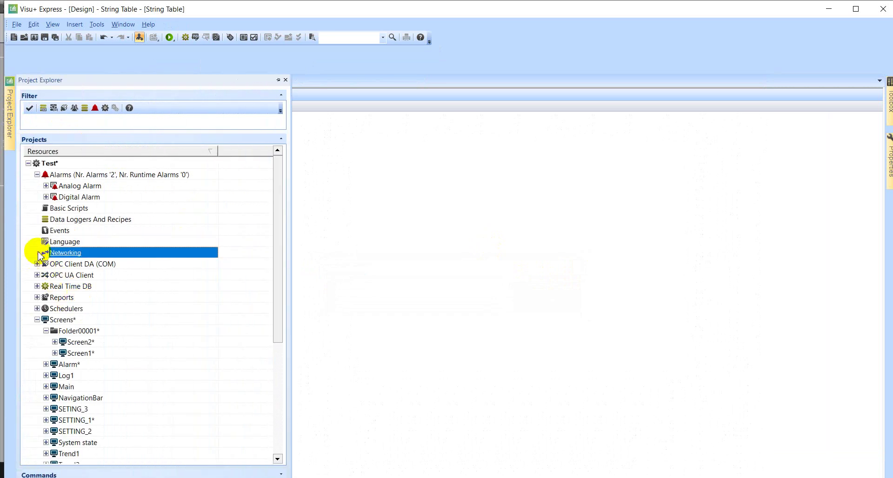
pyautogui.click(37, 286)
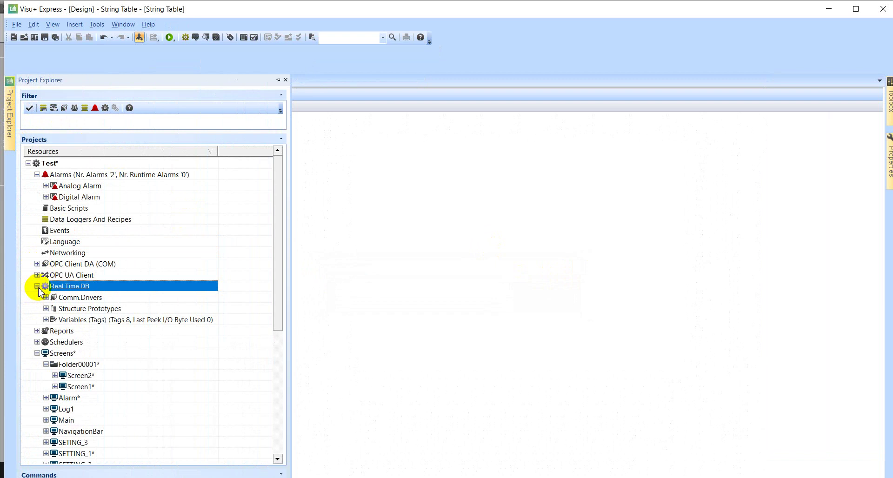
pyautogui.rightClick(64, 291)
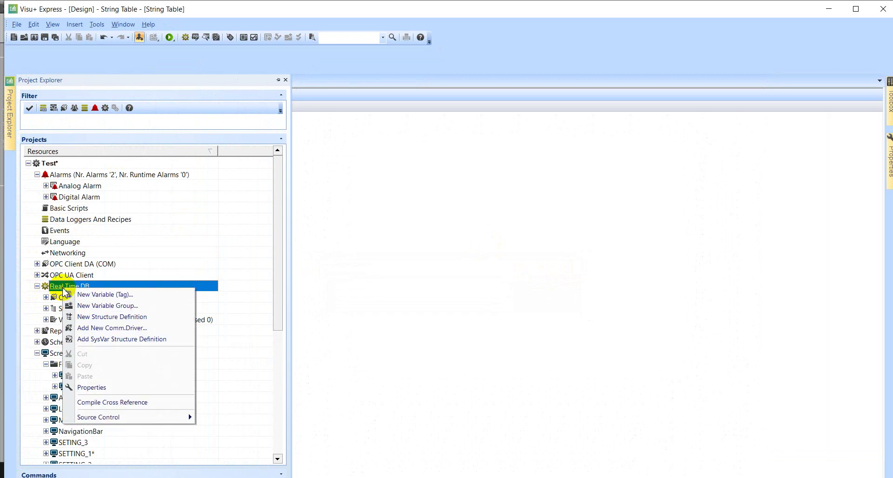
pyautogui.click(109, 328)
# Examine the list of available communication driver groups, including Modbus, Phoenix Contact and Siemens
pyautogui.scroll(-3, 325, 253)
pyautogui.scroll(3, 331, 254)
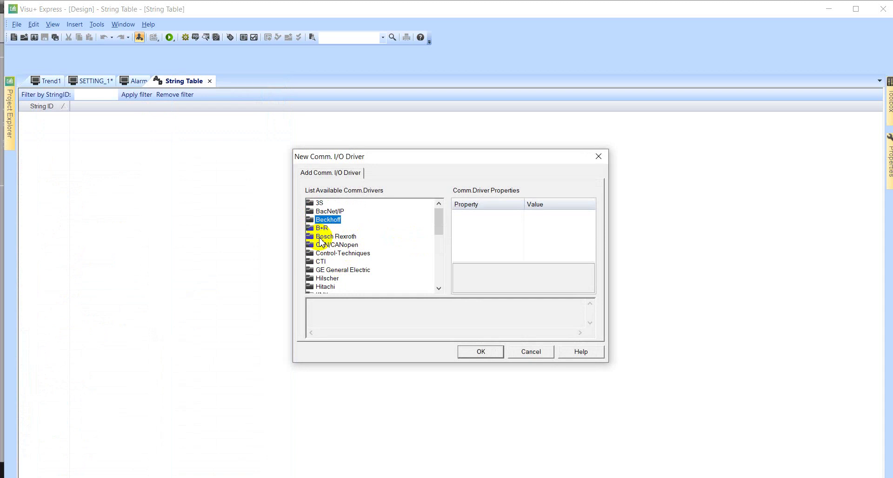
pyautogui.scroll(-3, 333, 258)
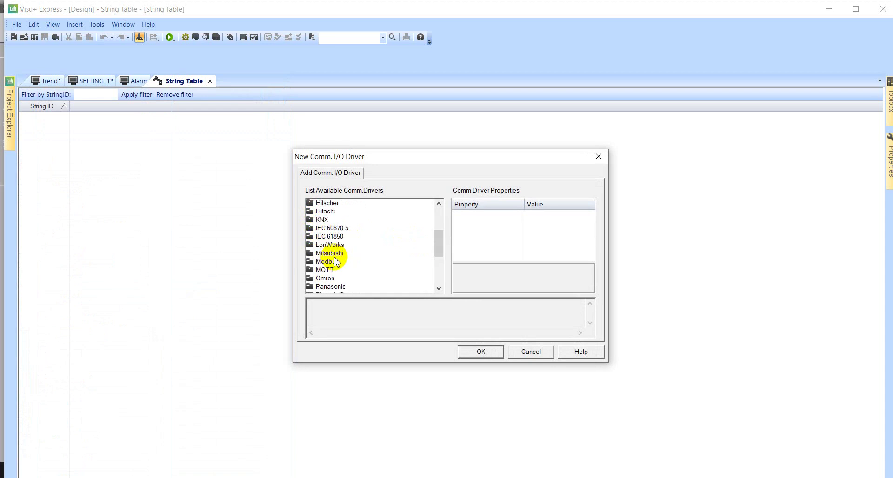
pyautogui.scroll(-3, 334, 261)
pyautogui.scroll(-1, 334, 257)
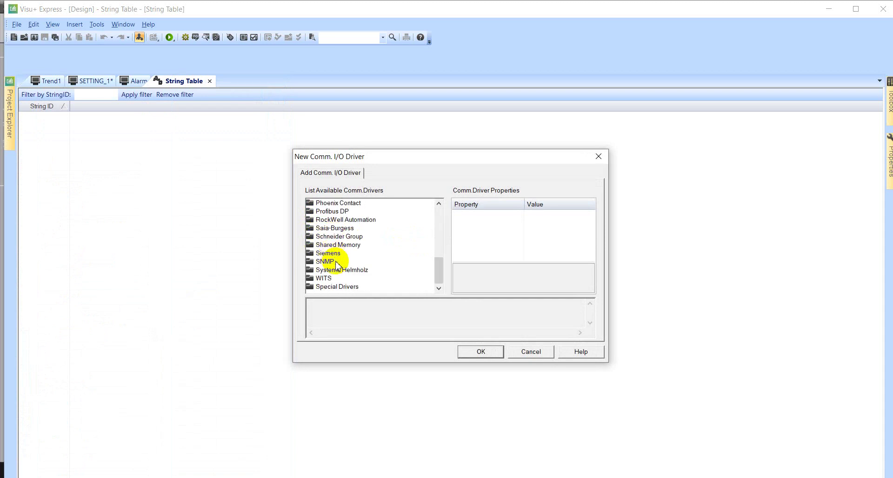
pyautogui.scroll(3, 335, 265)
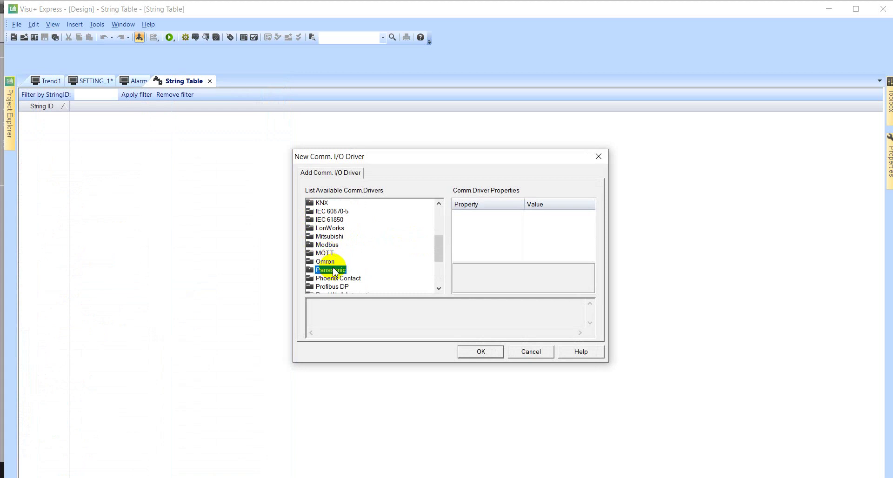
pyautogui.click(332, 245)
pyautogui.scroll(-2, 332, 252)
pyautogui.scroll(2, 332, 257)
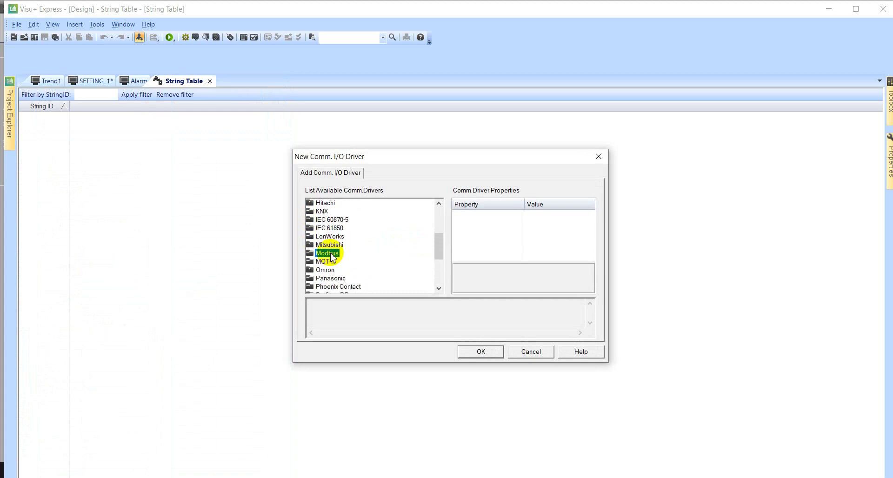
pyautogui.scroll(-2, 331, 250)
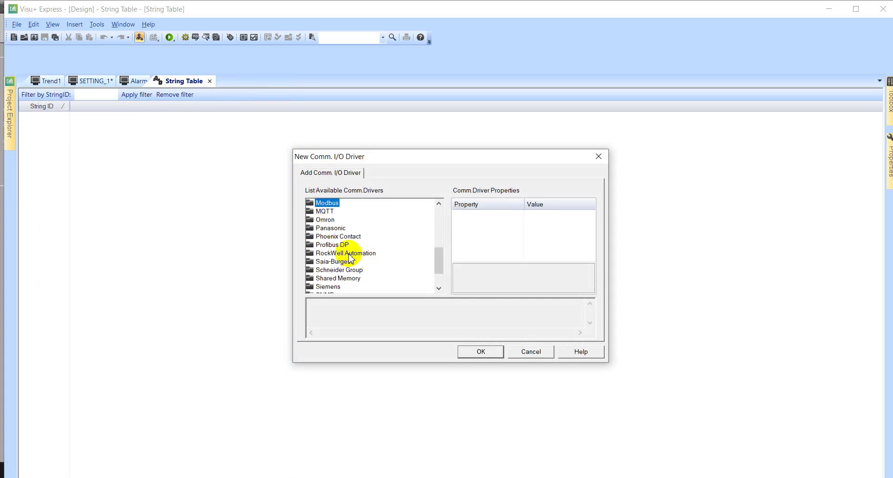
pyautogui.scroll(-2, 344, 265)
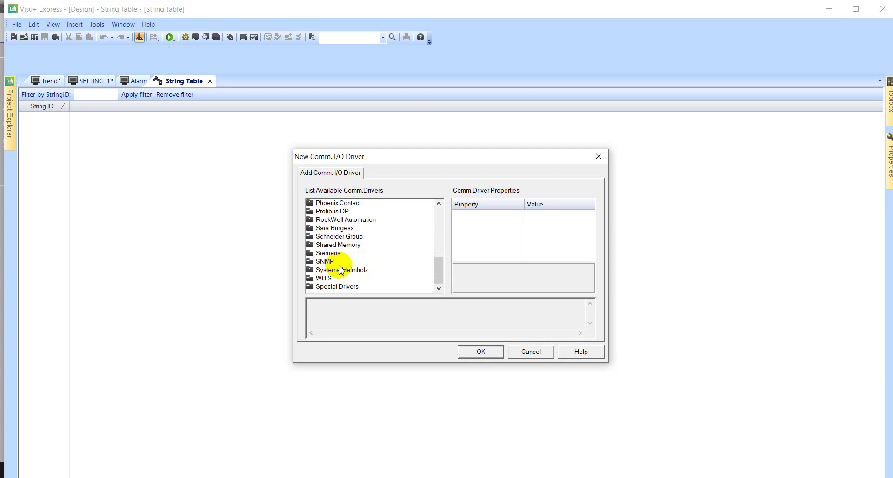
# Add the Siemens Ethernet S7-1200/1500 TCP driver to the project and keep the Project Explorer docked open
pyautogui.doubleClick(310, 254)
pyautogui.scroll(-2, 326, 242)
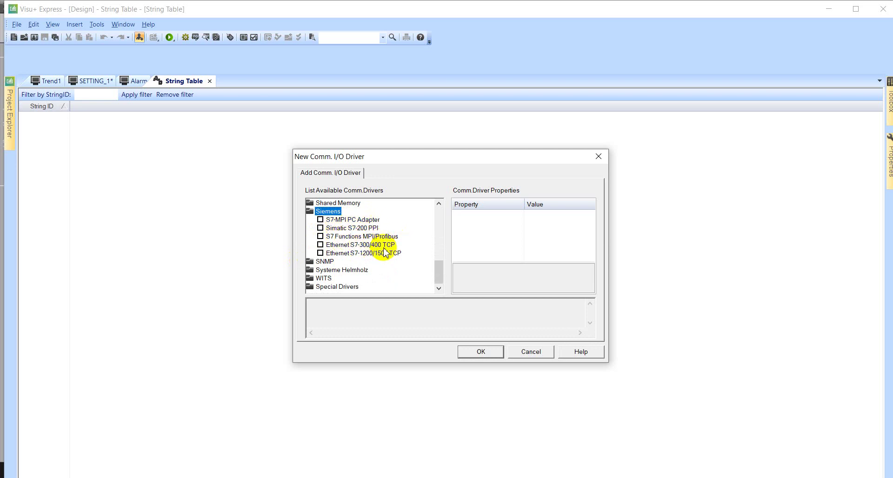
pyautogui.click(353, 254)
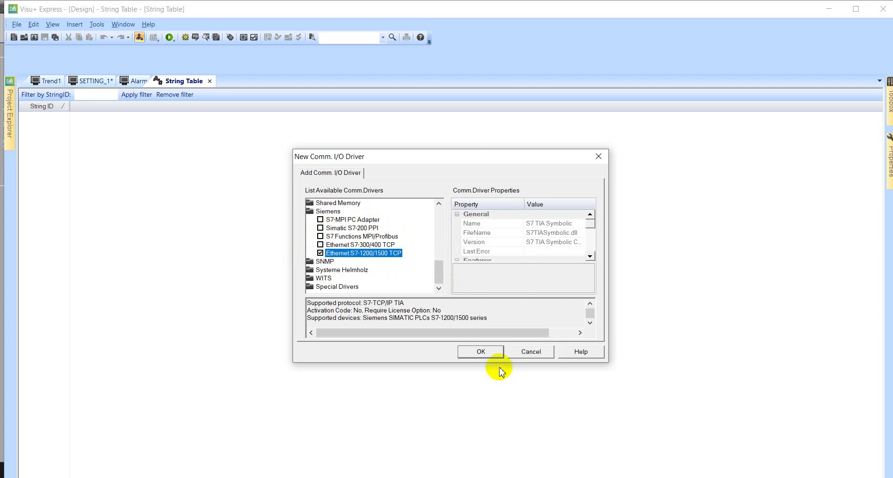
pyautogui.click(484, 352)
pyautogui.moveTo(10, 121)
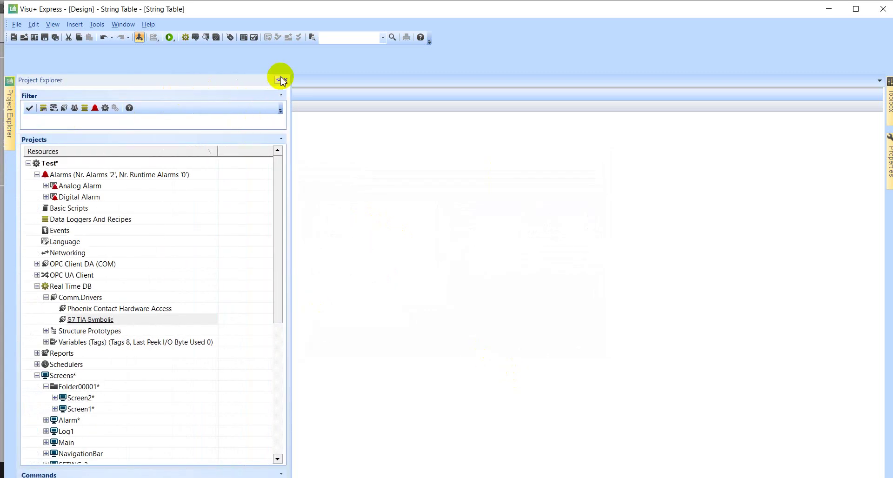
pyautogui.click(279, 80)
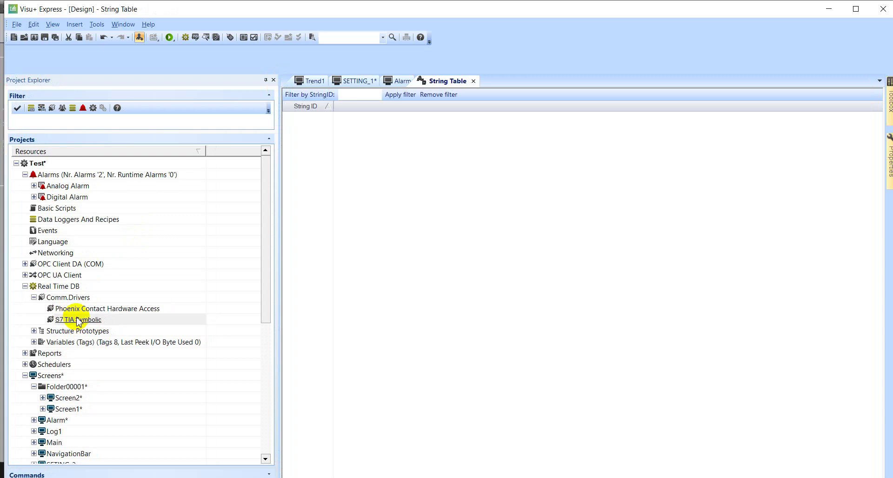
# Examine the S7 TIA Symbolic driver's new station properties, including Server Address, and leave without adding a station
pyautogui.doubleClick(65, 321)
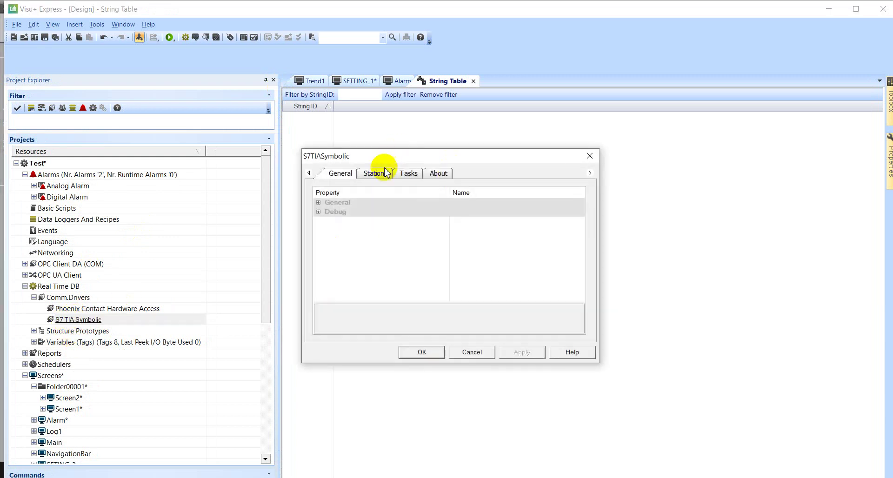
pyautogui.click(375, 173)
pyautogui.click(367, 193)
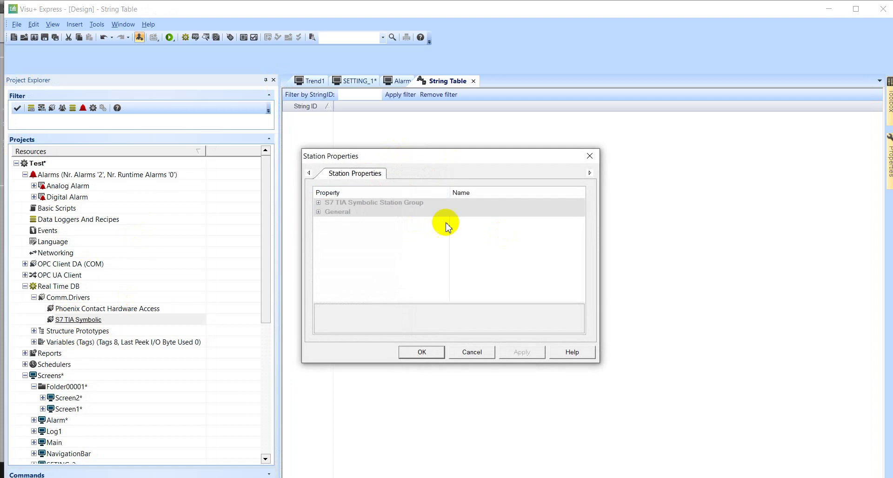
pyautogui.doubleClick(340, 203)
pyautogui.click(454, 223)
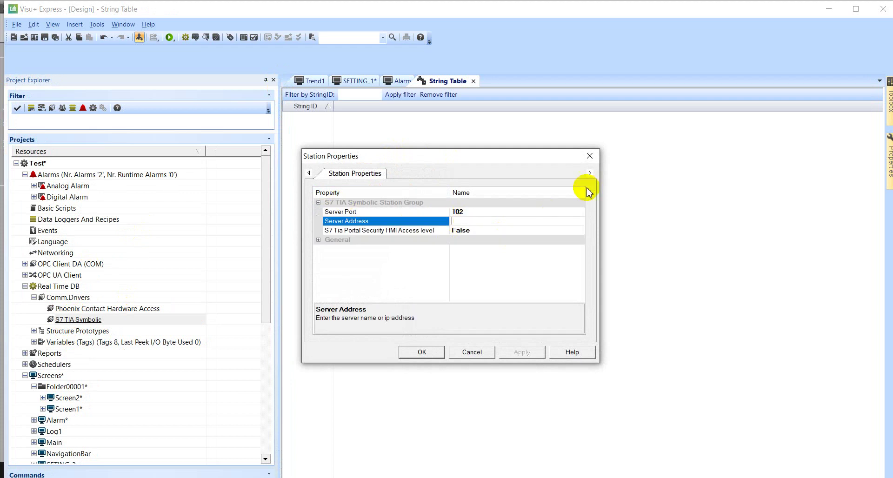
pyautogui.click(589, 157)
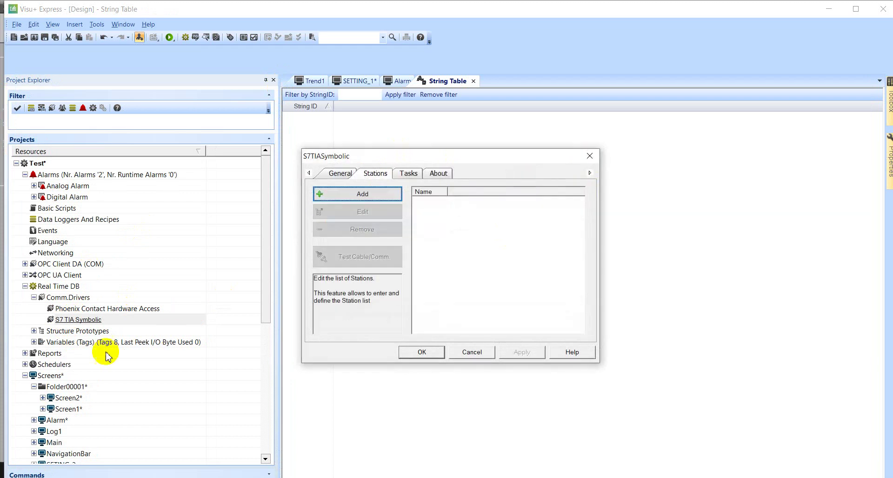
pyautogui.click(479, 352)
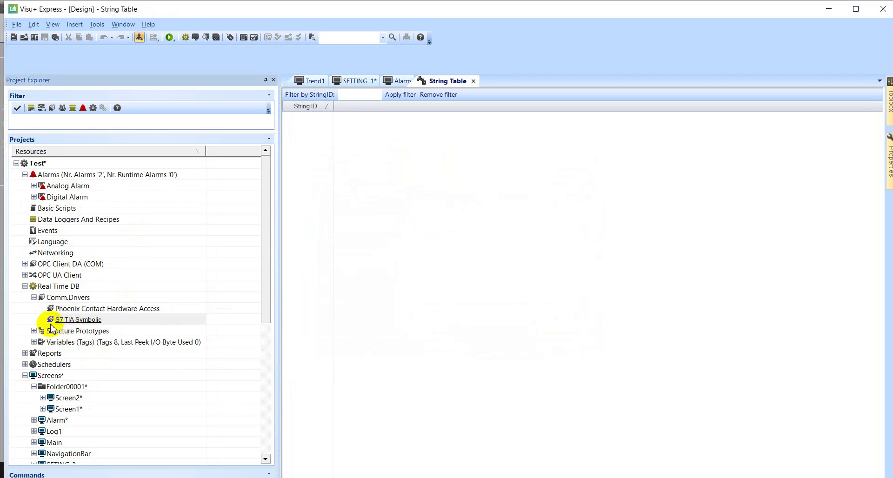
# Add a new variable to the Real Time DB's Variables (Tags), accepting the suggested name
pyautogui.rightClick(51, 345)
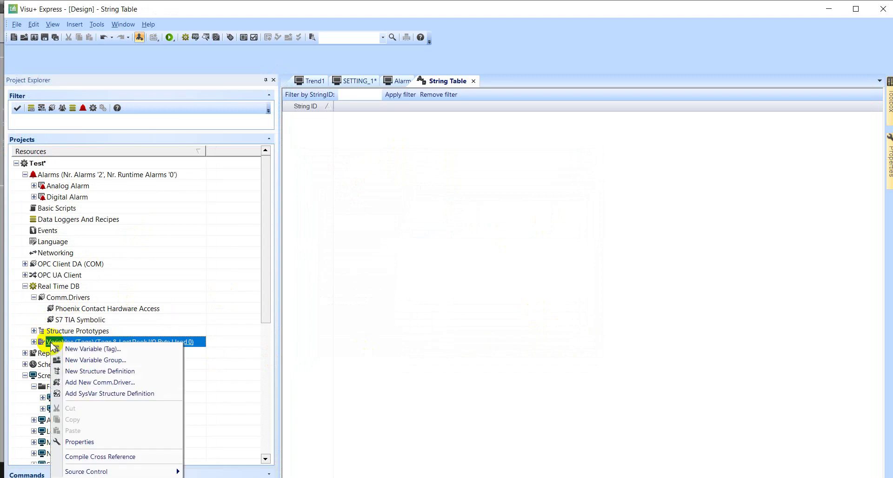
pyautogui.rightClick(72, 331)
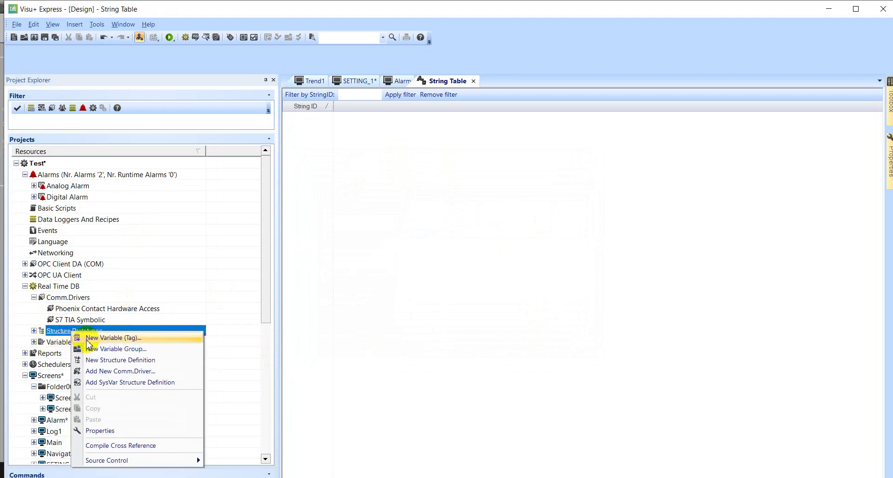
pyautogui.rightClick(48, 344)
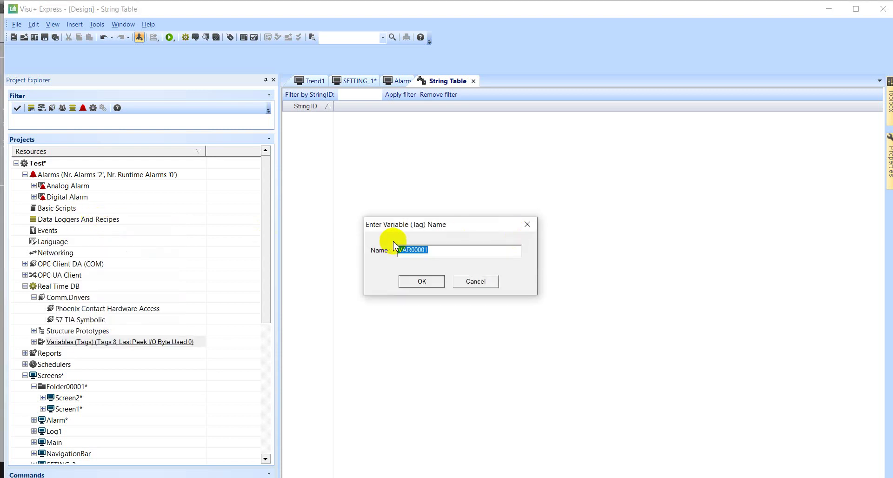
pyautogui.click(423, 284)
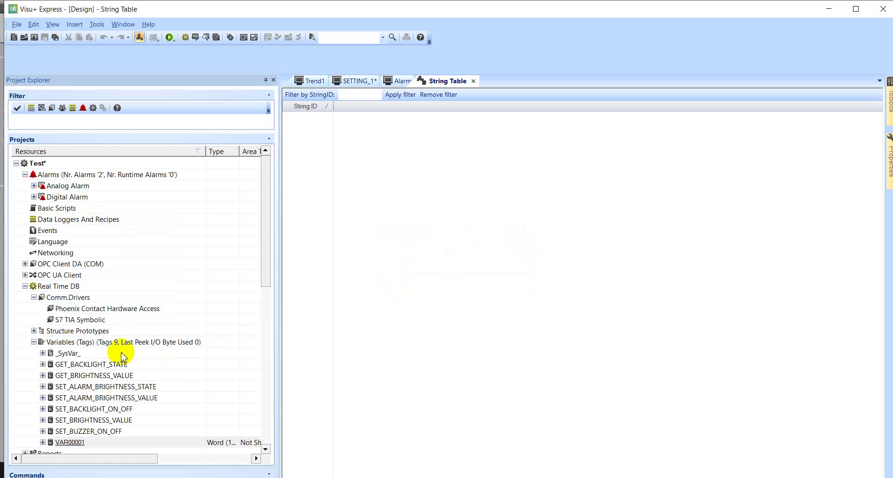
# Set the type of the new variable VAR00001 to Bit in its properties
pyautogui.scroll(-1, 72, 356)
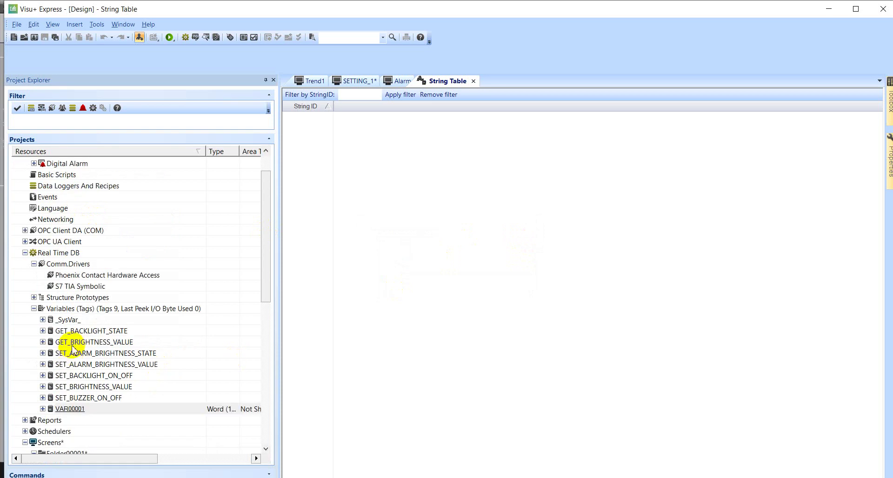
pyautogui.doubleClick(77, 409)
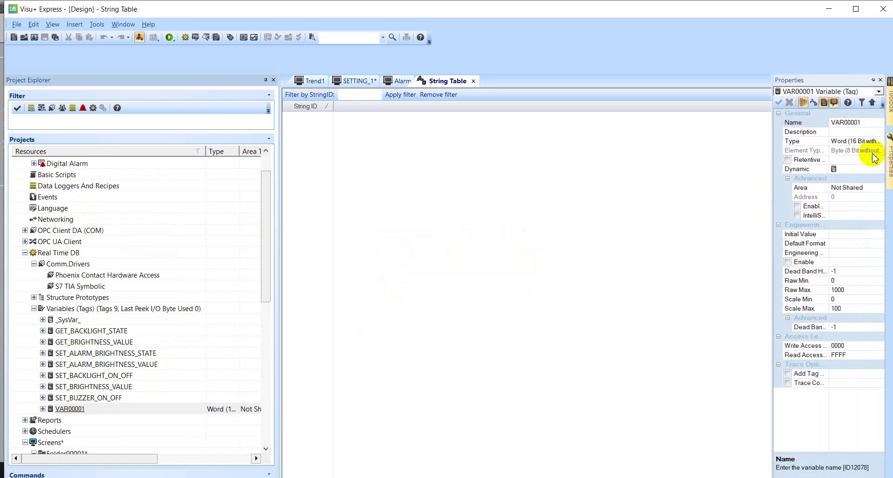
pyautogui.click(871, 141)
pyautogui.click(881, 141)
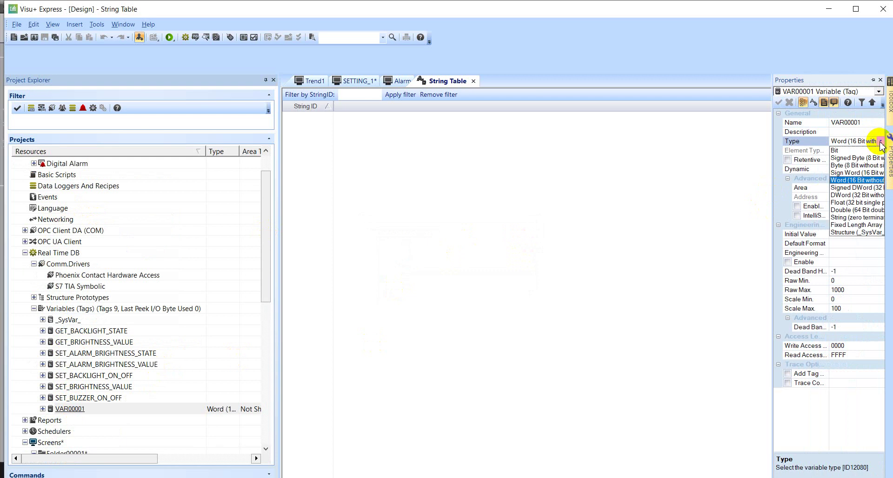
pyautogui.click(840, 148)
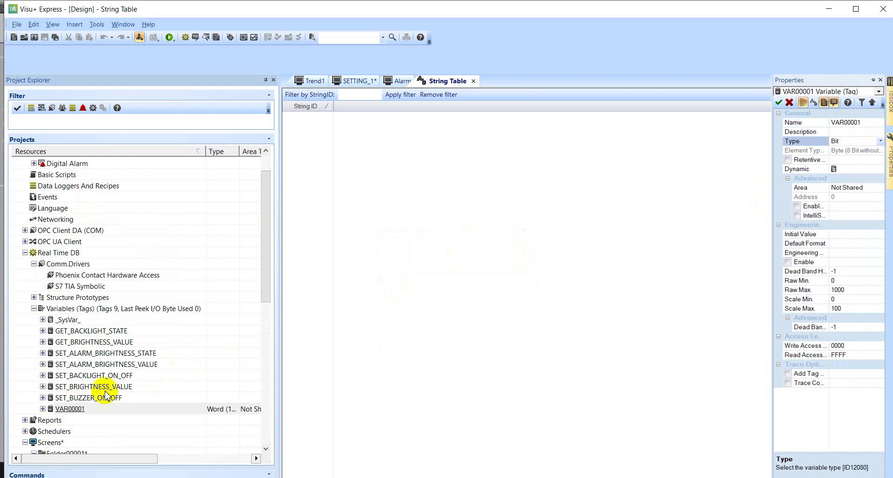
# Add a new scheduler to the project's Schedulers resource
pyautogui.scroll(-2, 58, 364)
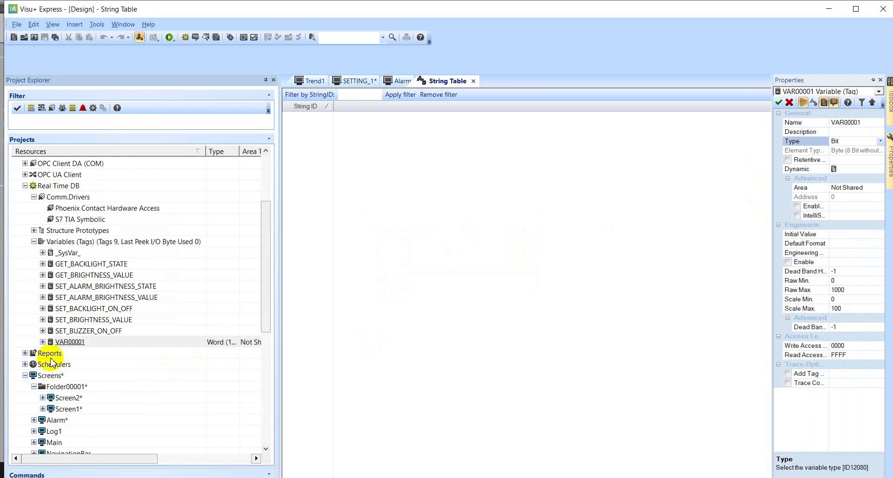
pyautogui.click(50, 354)
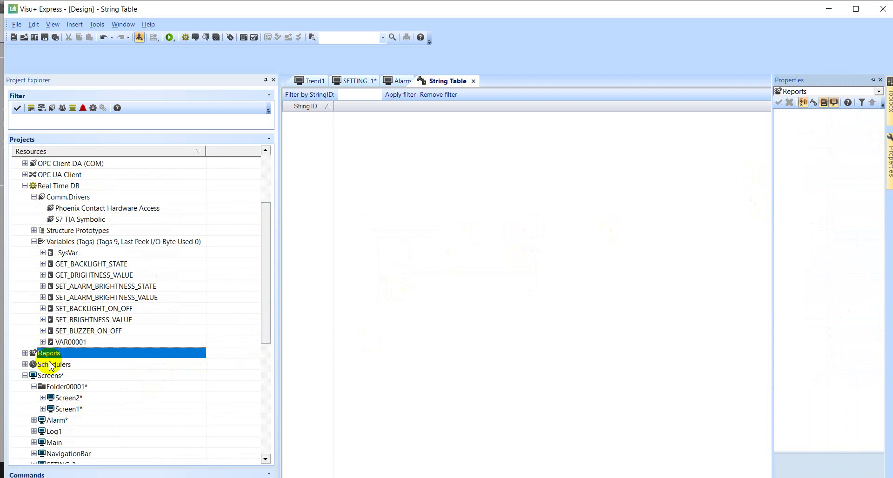
pyautogui.click(54, 365)
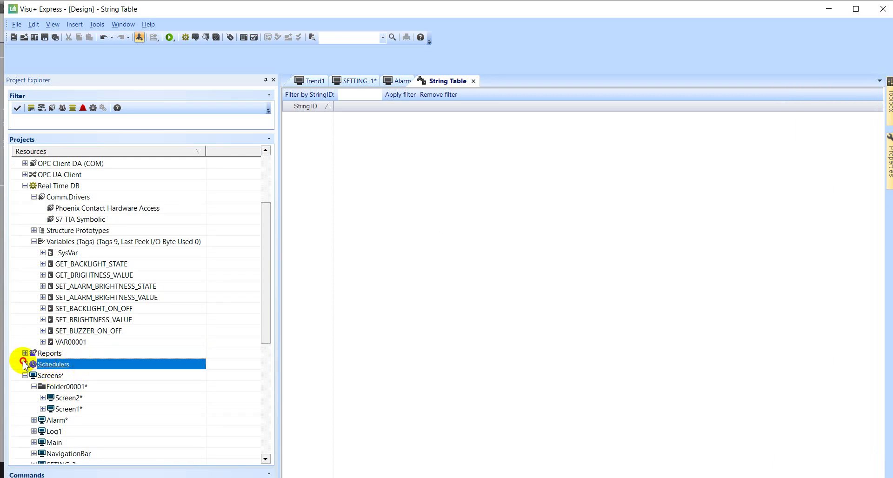
pyautogui.rightClick(49, 368)
pyautogui.click(62, 372)
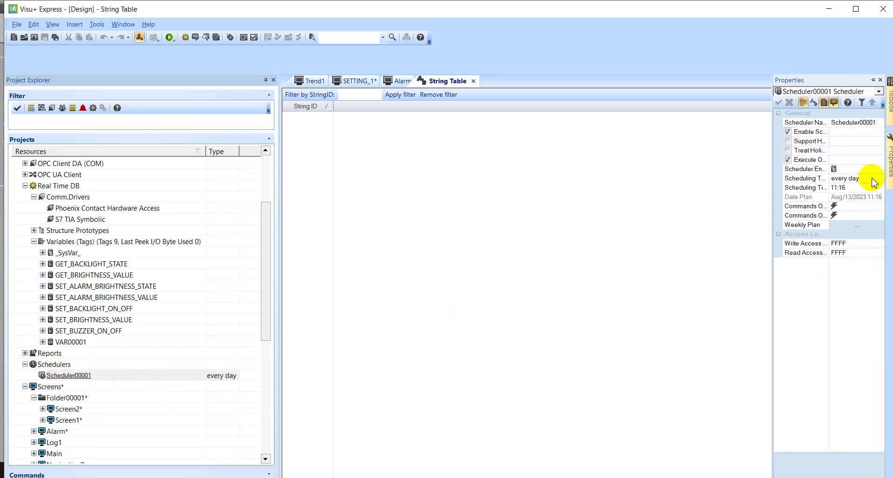
# Examine the available Scheduling Type options of the new scheduler and leave the setting as it is
pyautogui.click(877, 178)
pyautogui.click(880, 179)
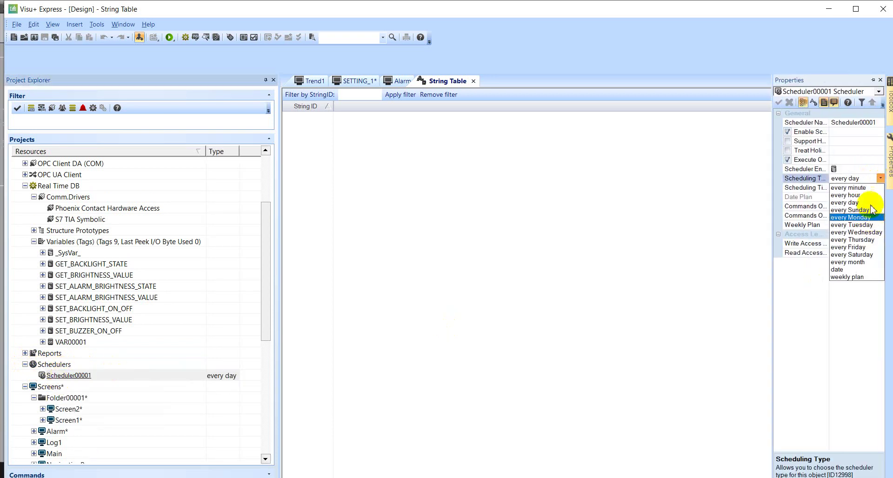
pyautogui.click(470, 350)
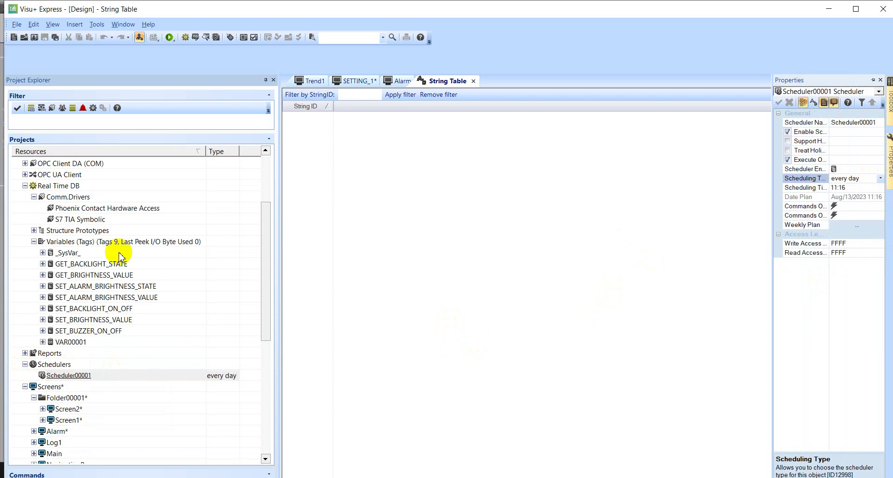
# Open Screen2 from Folder00001 for editing and widen the Toolbox with its Basic Shapes group expanded
pyautogui.click(266, 223)
pyautogui.moveTo(266, 223); pyautogui.dragTo(259, 279)
pyautogui.doubleClick(53, 288)
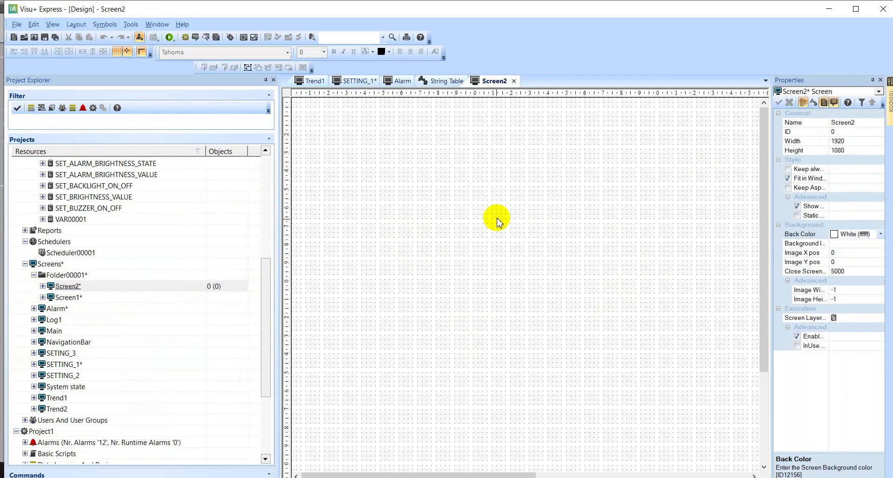
pyautogui.moveTo(890, 103)
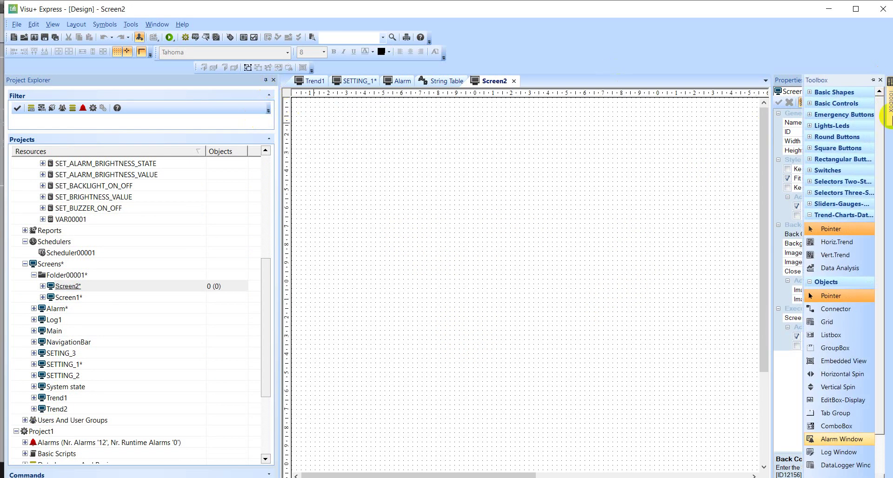
pyautogui.click(812, 94)
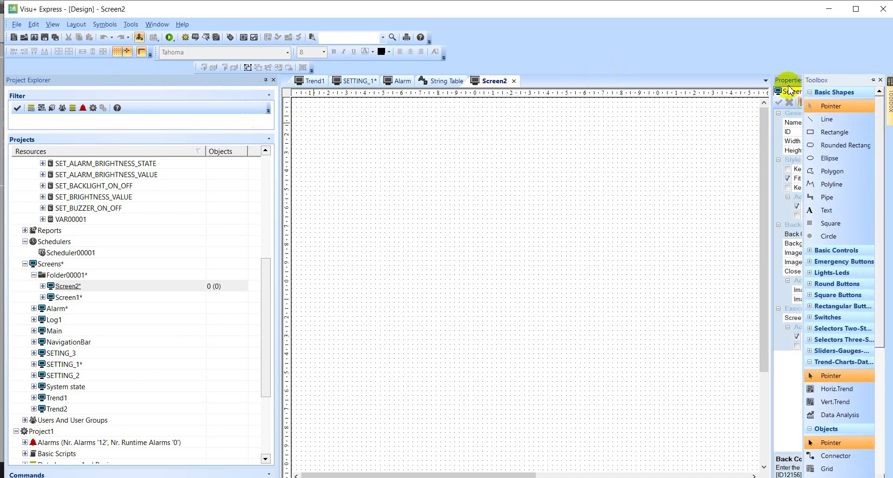
pyautogui.click(874, 80)
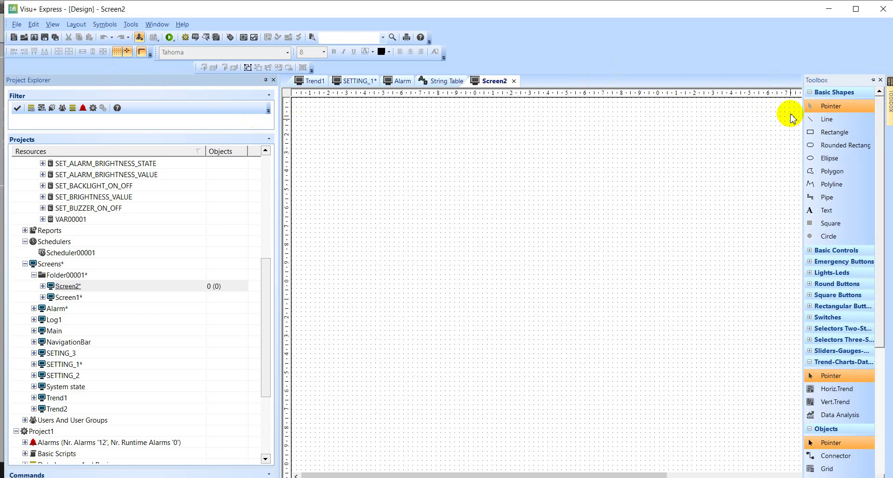
pyautogui.moveTo(805, 100); pyautogui.dragTo(597, 113)
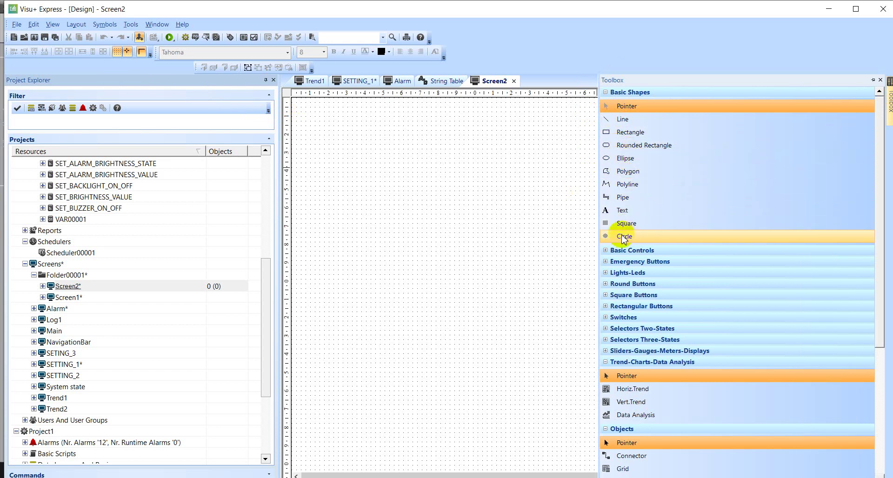
# Draw a square Push Button from the Basic Controls group in the upper part of Screen2
pyautogui.click(606, 93)
pyautogui.click(609, 104)
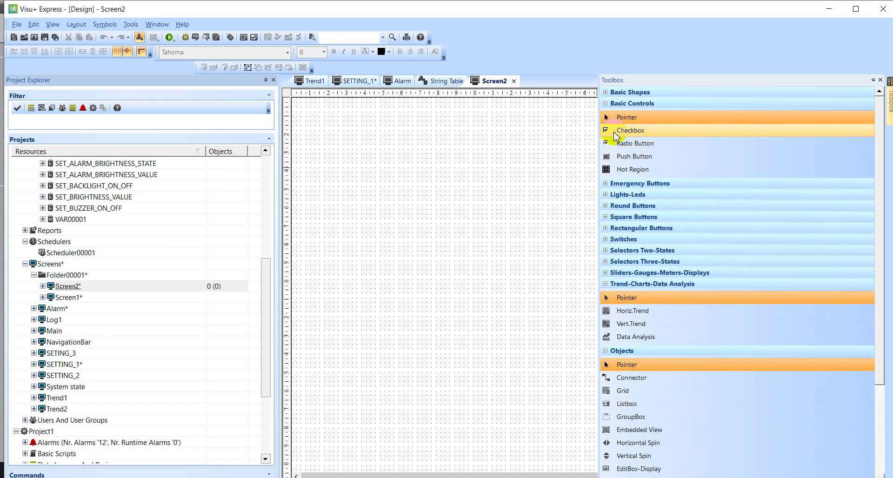
pyautogui.click(635, 159)
pyautogui.moveTo(421, 138); pyautogui.dragTo(511, 232)
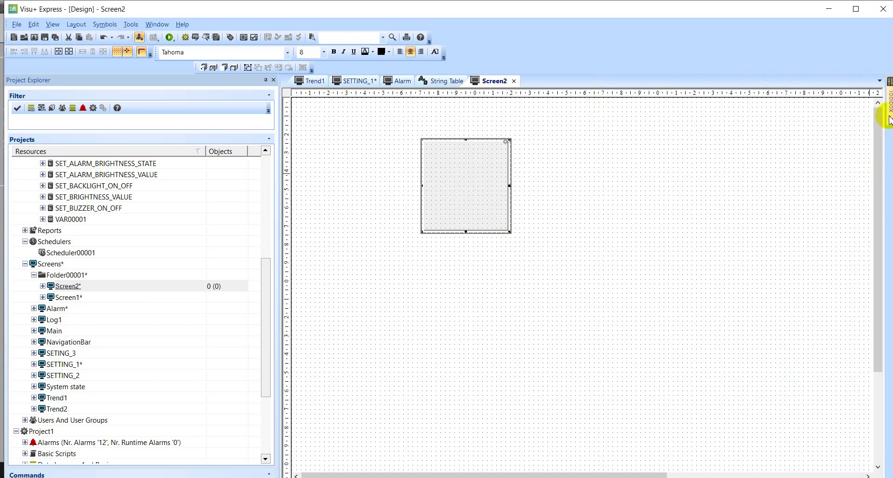
# Draw an Emergency A button from the Emergency Buttons group below the push button on Screen2
pyautogui.moveTo(888, 120)
pyautogui.click(606, 184)
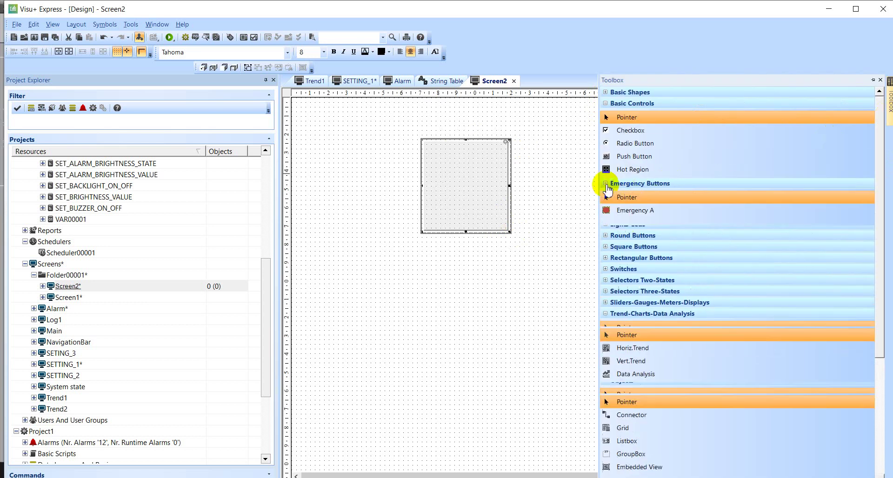
pyautogui.click(628, 211)
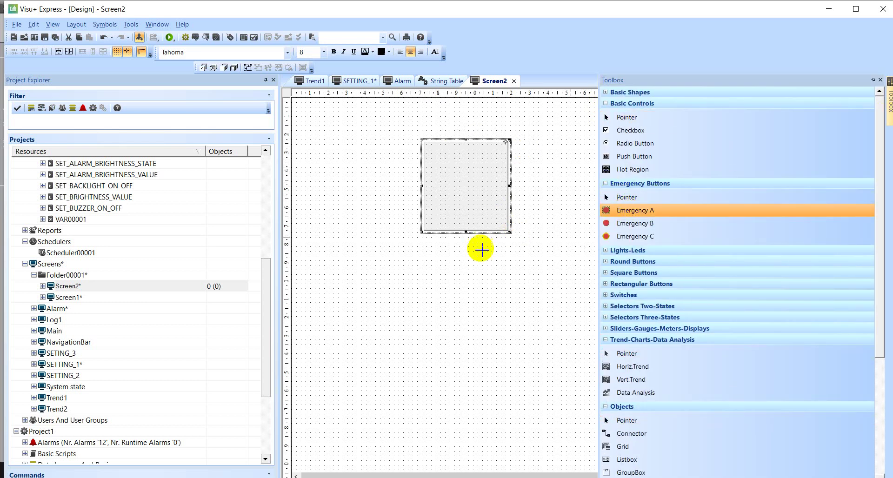
pyautogui.moveTo(416, 260); pyautogui.dragTo(488, 331)
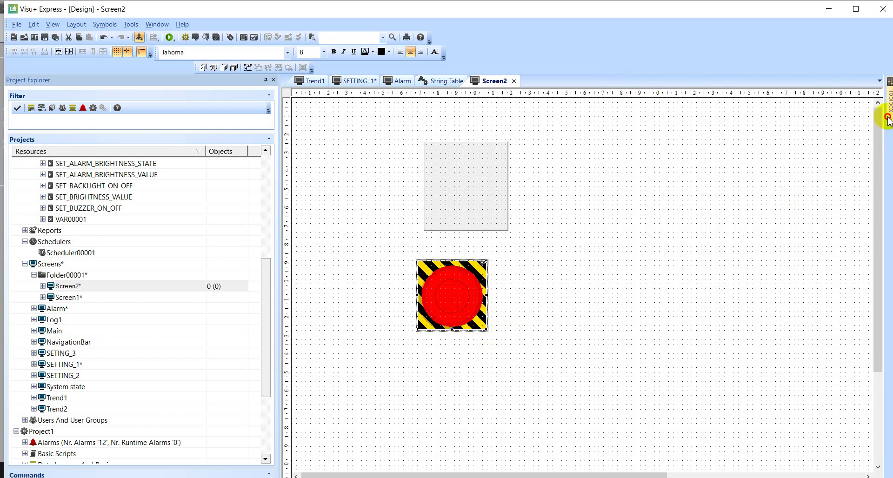
# Draw a Green Light from the Lights-Leds group below and to the left of the emergency button
pyautogui.moveTo(888, 120)
pyautogui.click(608, 250)
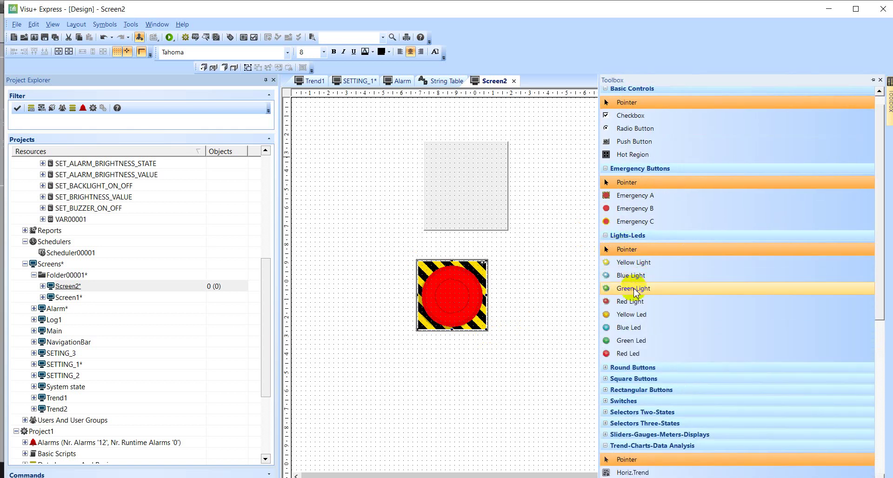
pyautogui.click(635, 289)
pyautogui.moveTo(370, 368); pyautogui.dragTo(418, 405)
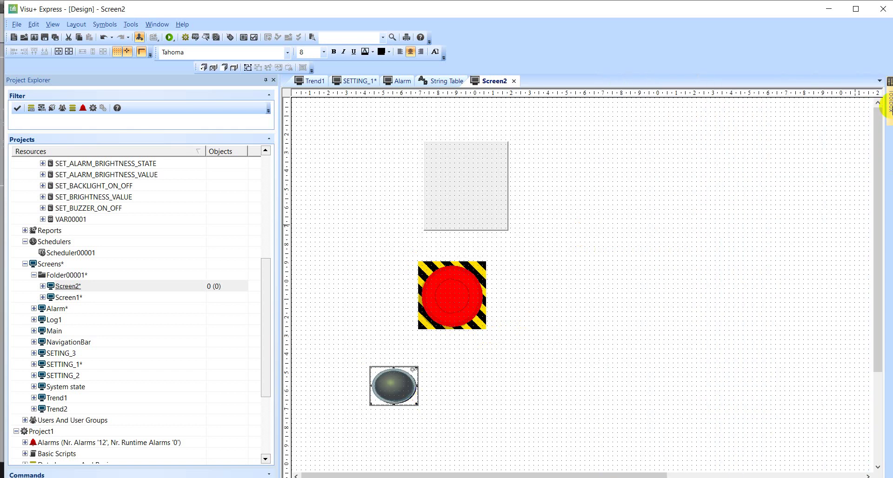
# Keep the Toolbox docked open and draw a Yellow Light and a Blue Led to the right of the emergency button
pyautogui.moveTo(889, 108)
pyautogui.click(872, 79)
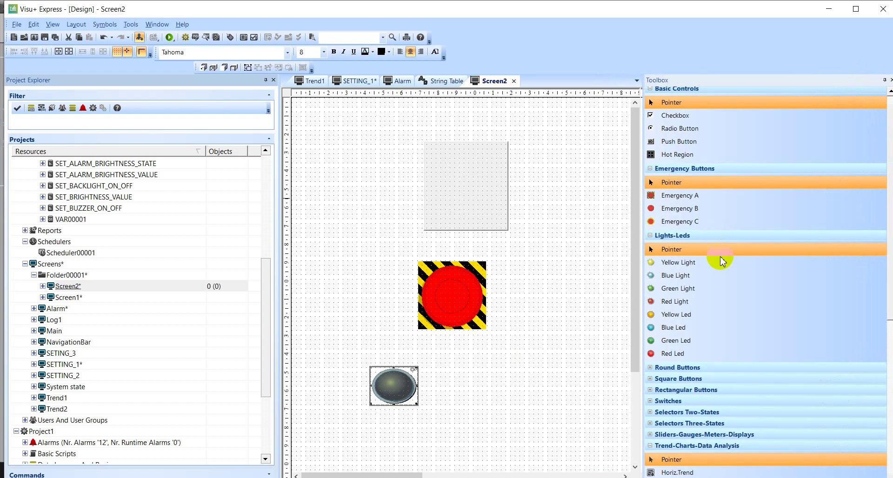
pyautogui.click(680, 262)
pyautogui.moveTo(562, 331); pyautogui.dragTo(608, 376)
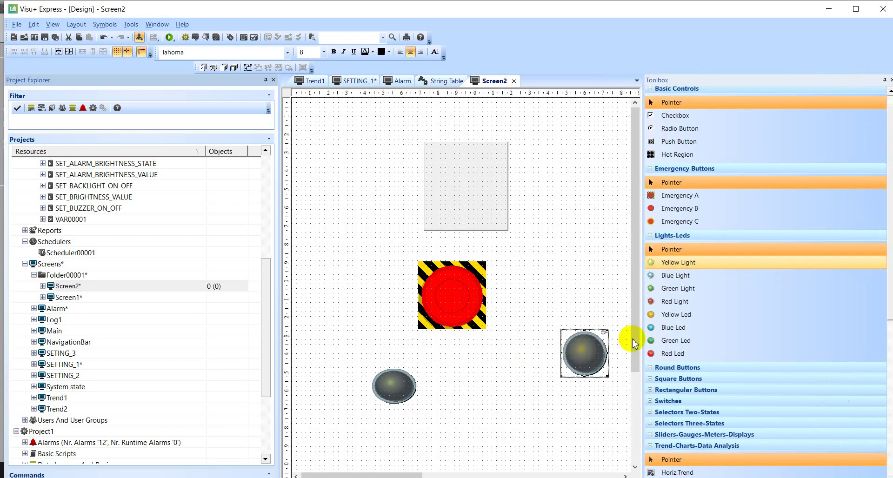
pyautogui.click(661, 327)
pyautogui.moveTo(529, 256); pyautogui.dragTo(571, 311)
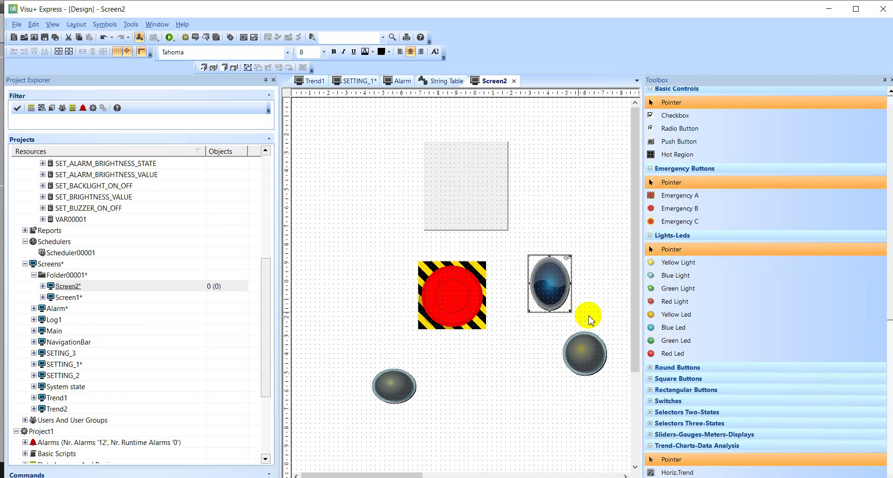
# Place a Green Round Button B left of the push button and a Red Round Button B below it on Screen2
pyautogui.scroll(-1, 651, 313)
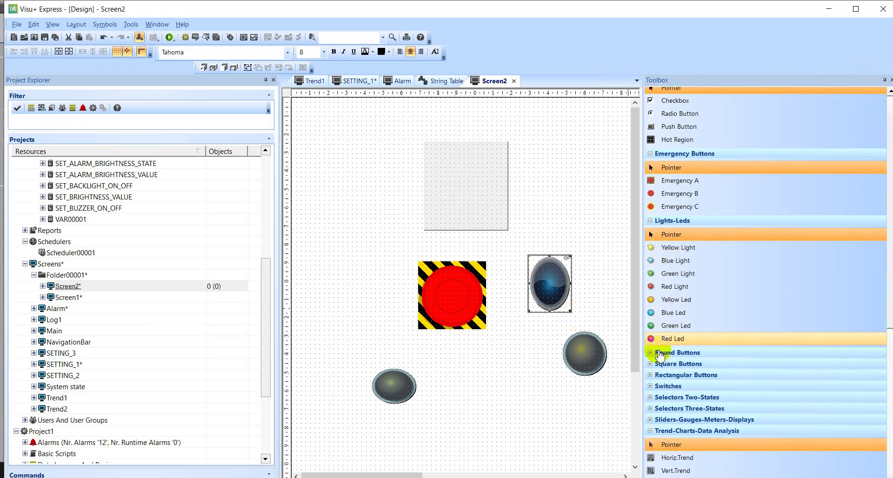
pyautogui.click(659, 353)
pyautogui.scroll(-2, 651, 359)
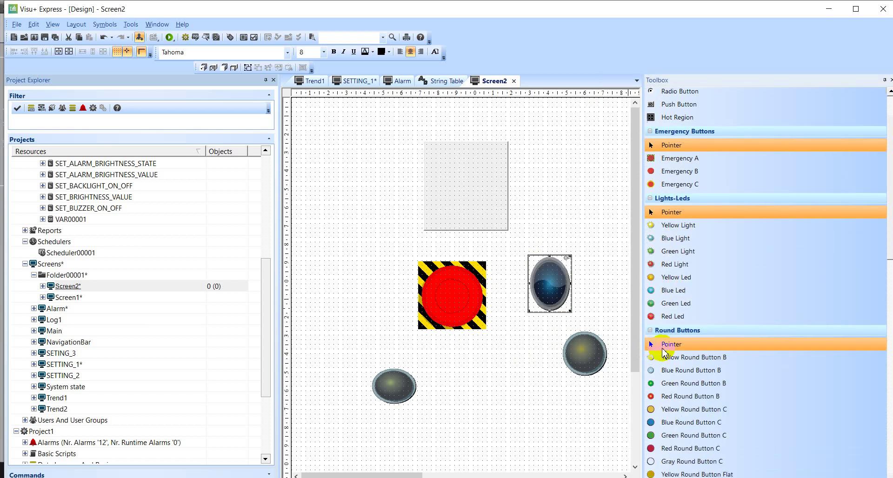
pyautogui.scroll(-2, 682, 375)
pyautogui.click(683, 361)
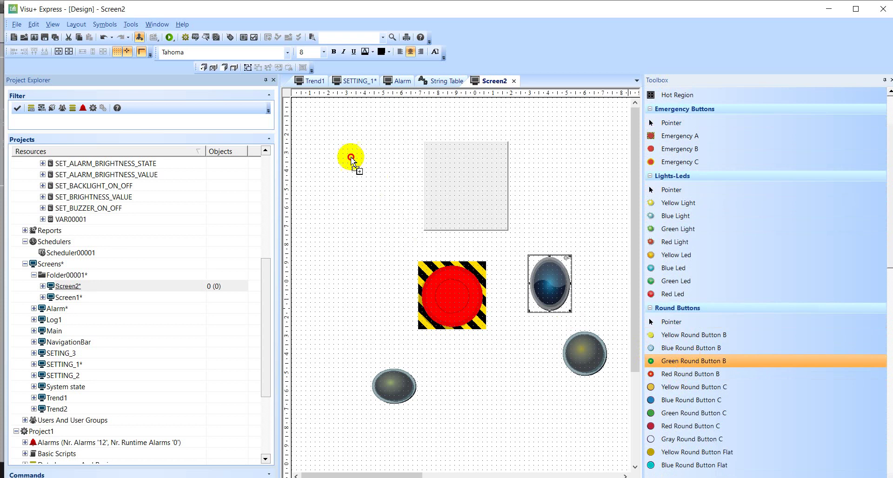
pyautogui.click(351, 159)
pyautogui.click(678, 374)
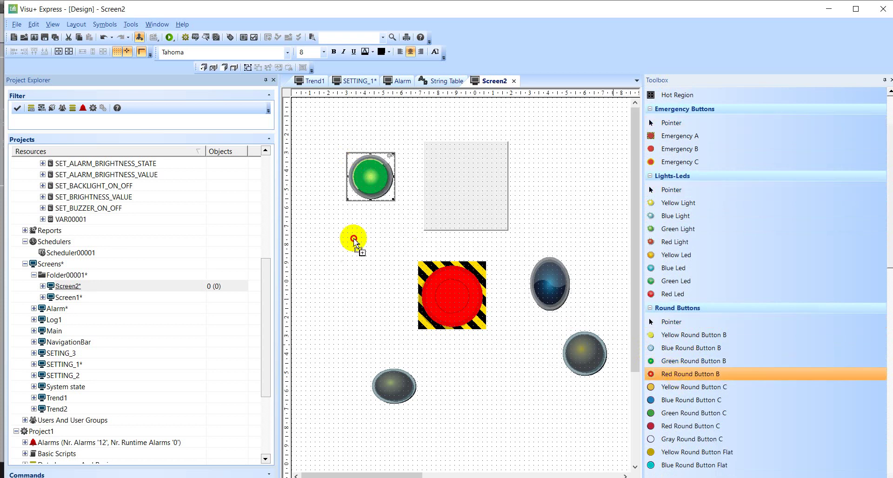
pyautogui.click(353, 239)
# Place a Yellow Round Button C above the green round button and a Blue Round Button C between the green and red round buttons
pyautogui.click(656, 387)
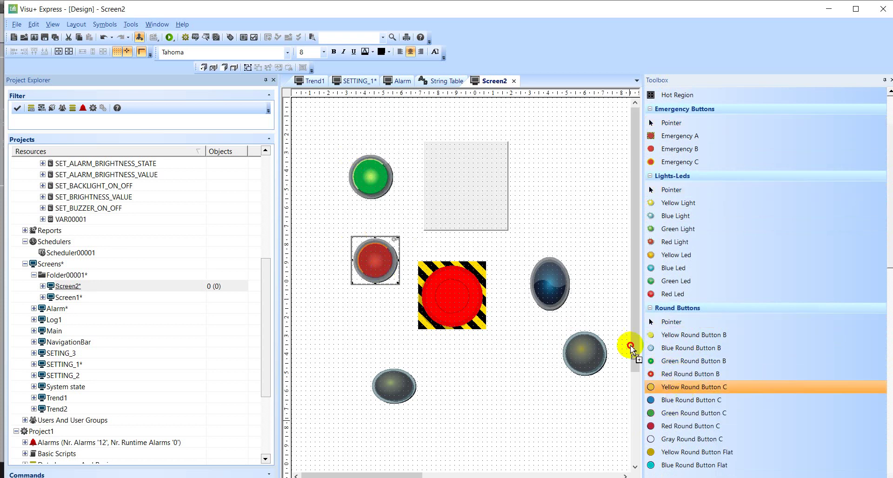
pyautogui.click(351, 119)
pyautogui.click(666, 400)
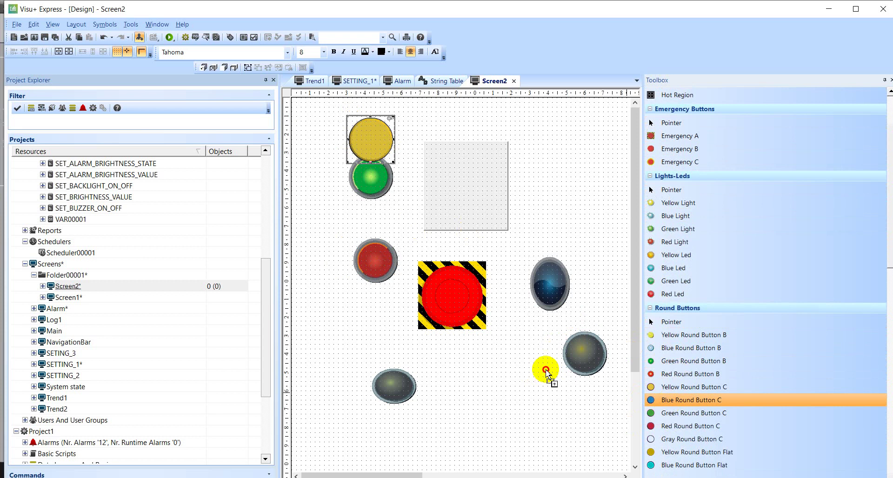
pyautogui.click(324, 203)
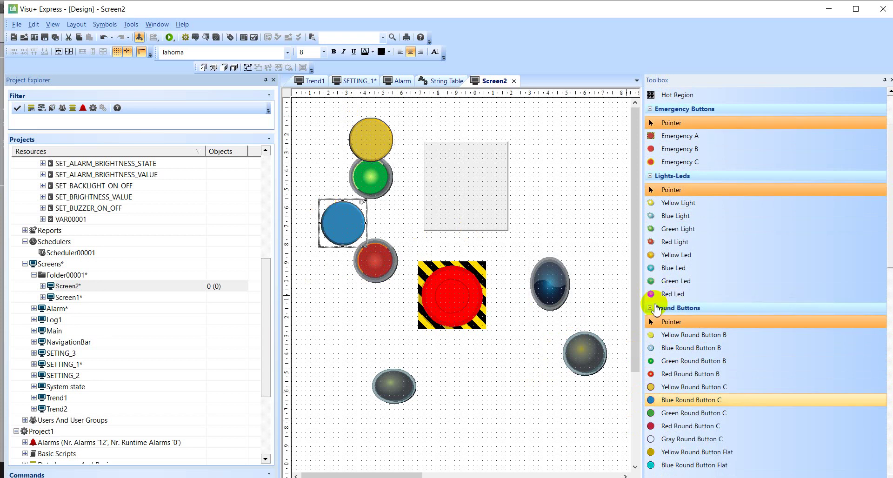
# From the Square Buttons group, draw a Blue Square Button A below the emergency button and a small Red Square Button A above the Blue Led
pyautogui.click(651, 309)
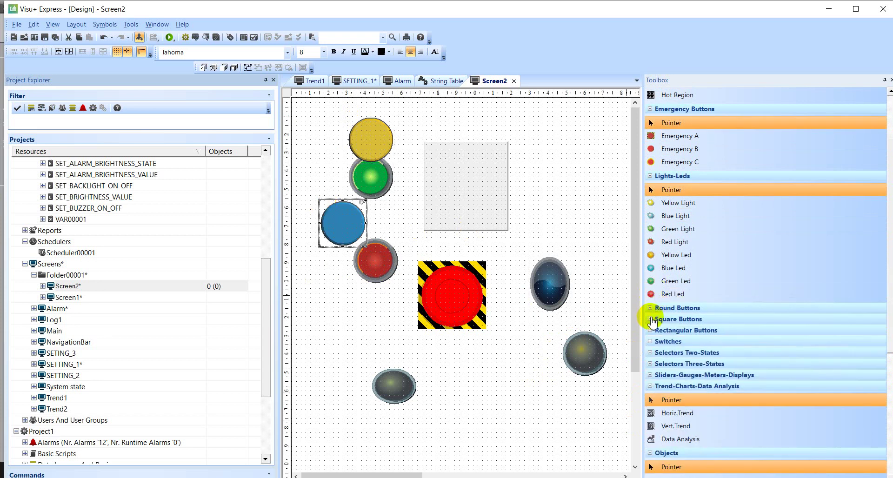
pyautogui.click(651, 319)
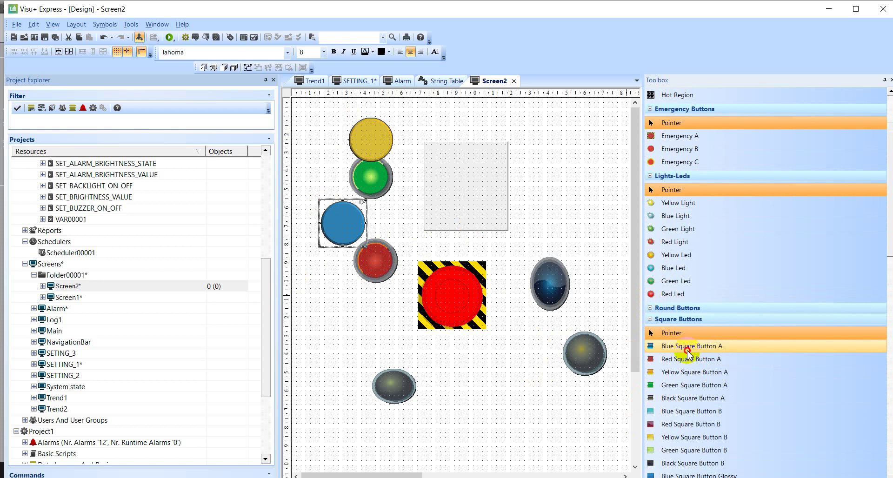
pyautogui.click(712, 347)
pyautogui.moveTo(480, 355); pyautogui.dragTo(535, 414)
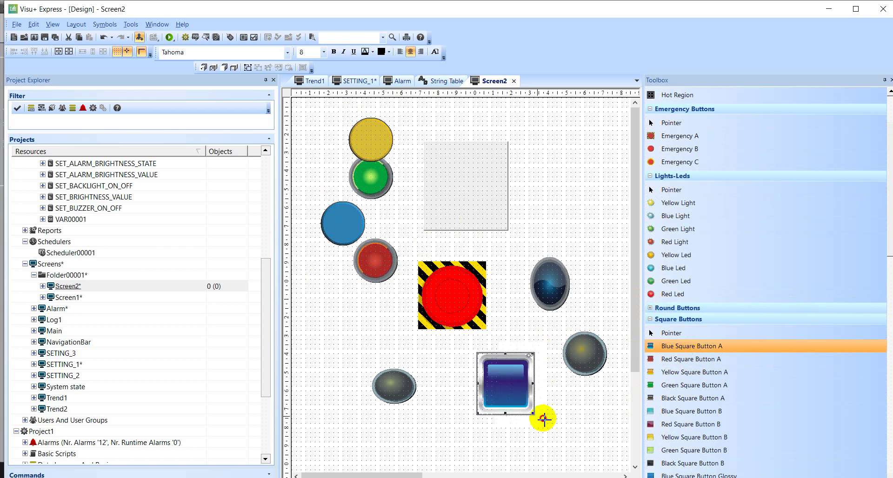
pyautogui.click(656, 359)
pyautogui.moveTo(571, 167); pyautogui.dragTo(596, 214)
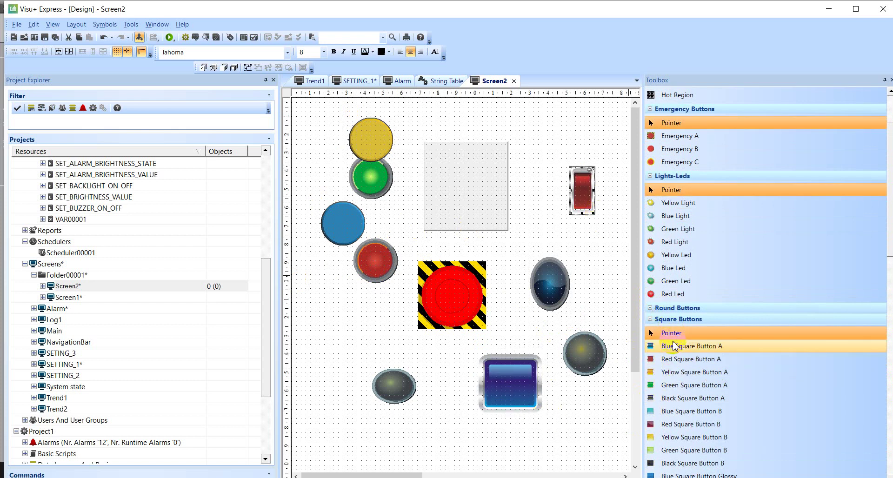
# From the Switches group, draw a Switch A over the red square button and a Switch E over the gray push button
pyautogui.scroll(-2, 658, 325)
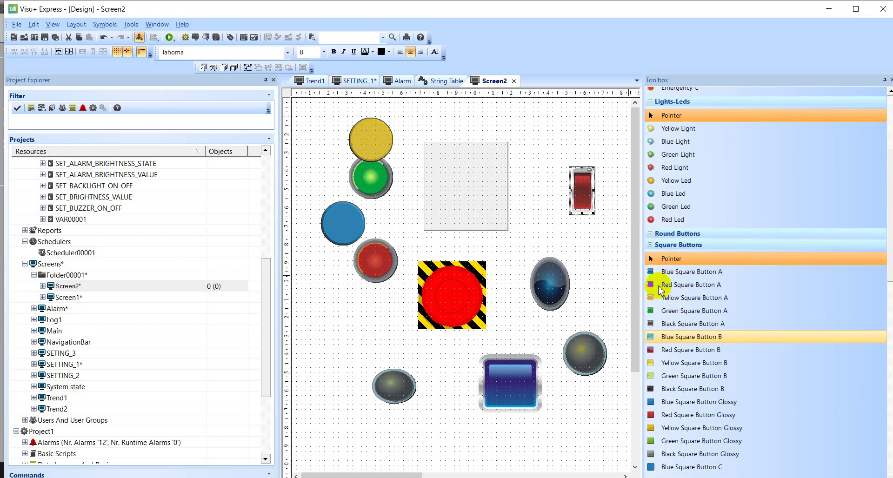
pyautogui.click(651, 244)
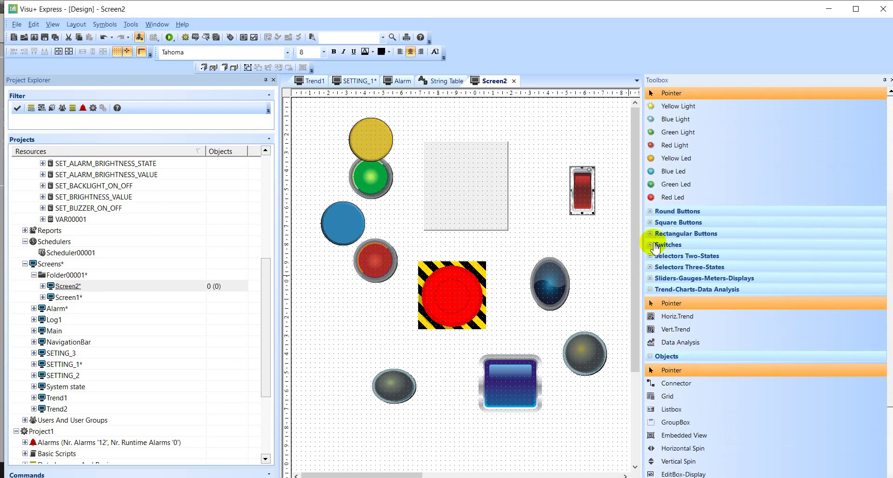
pyautogui.click(651, 244)
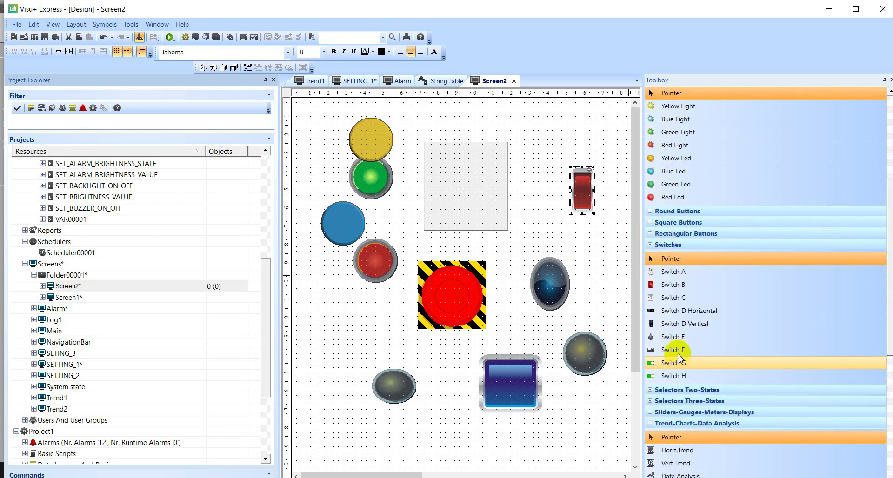
pyautogui.click(672, 272)
pyautogui.moveTo(538, 140); pyautogui.dragTo(600, 218)
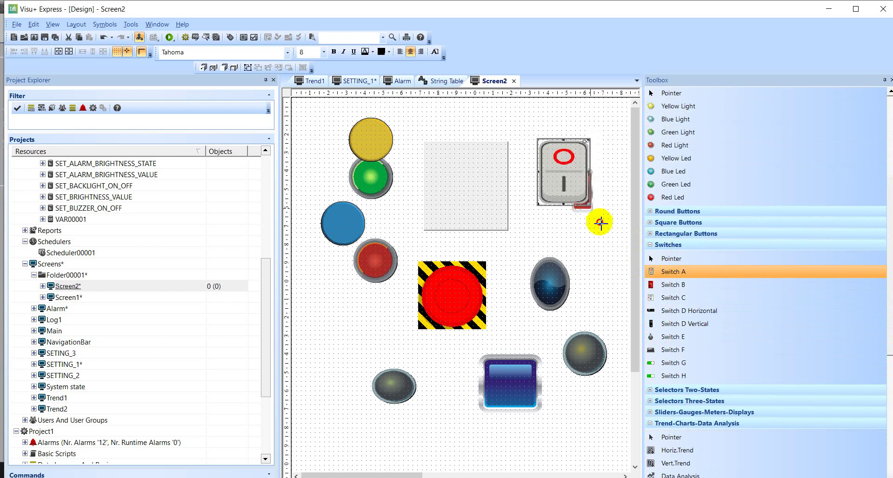
pyautogui.click(673, 336)
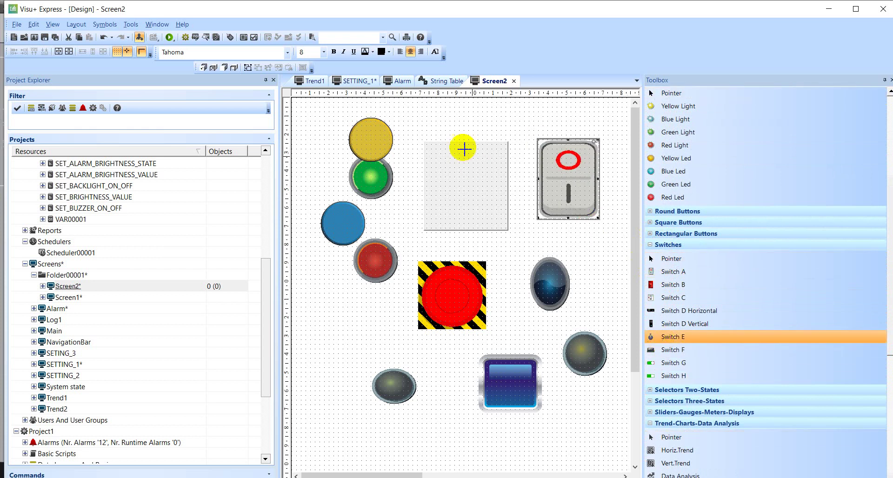
pyautogui.moveTo(440, 139)
pyautogui.mouseDown()
pyautogui.moveTo(494, 224)
pyautogui.moveTo(524, 239)
pyautogui.moveTo(518, 224)
pyautogui.mouseUp()
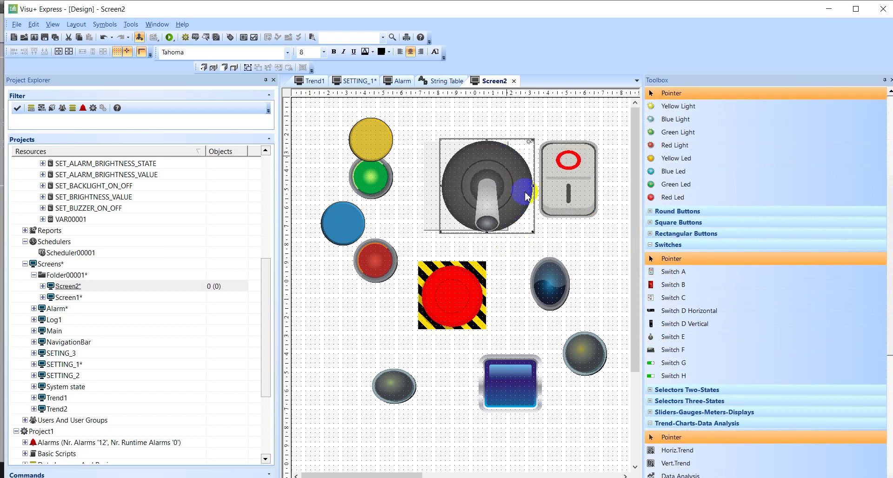
# From the Selectors Two-States group, draw a large Selector A below the blue square button and place a Selector E to its right
pyautogui.click(651, 245)
pyautogui.click(650, 256)
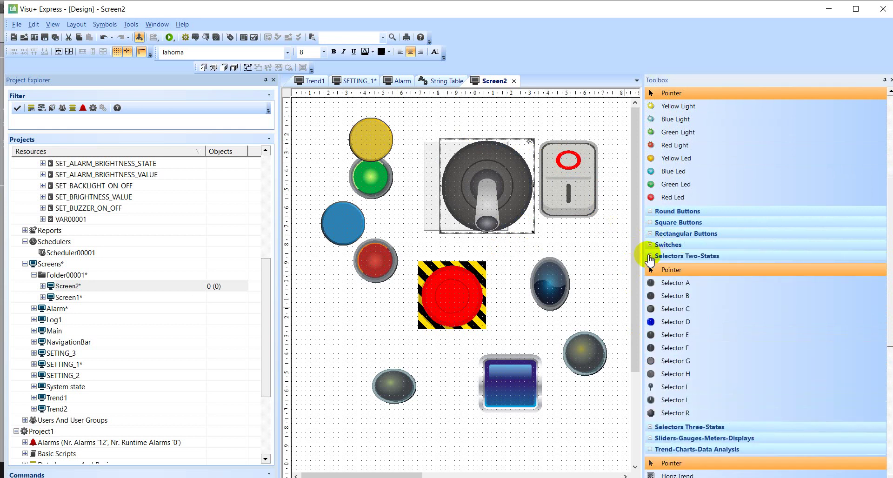
pyautogui.scroll(-4, 600, 294)
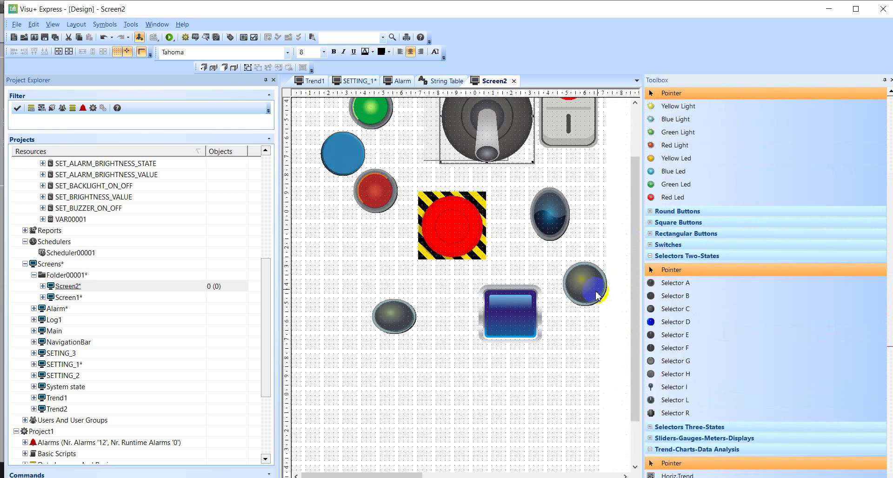
pyautogui.click(664, 286)
pyautogui.moveTo(403, 325); pyautogui.dragTo(478, 410)
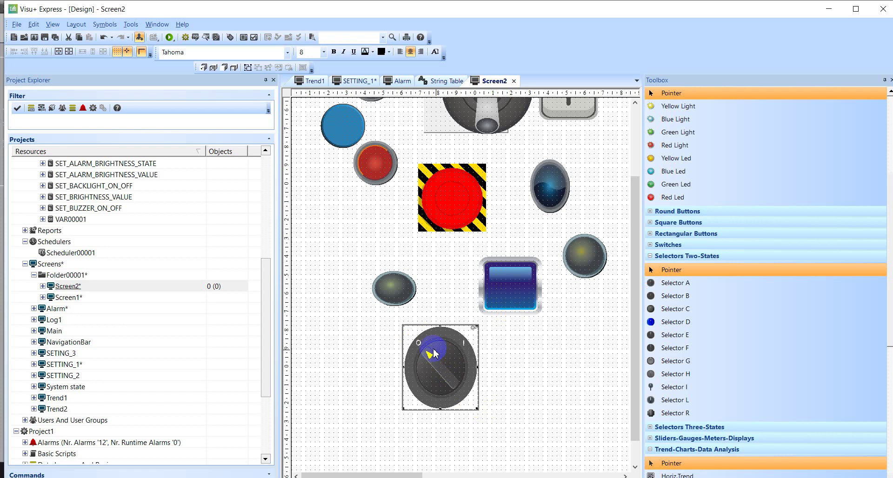
pyautogui.click(660, 335)
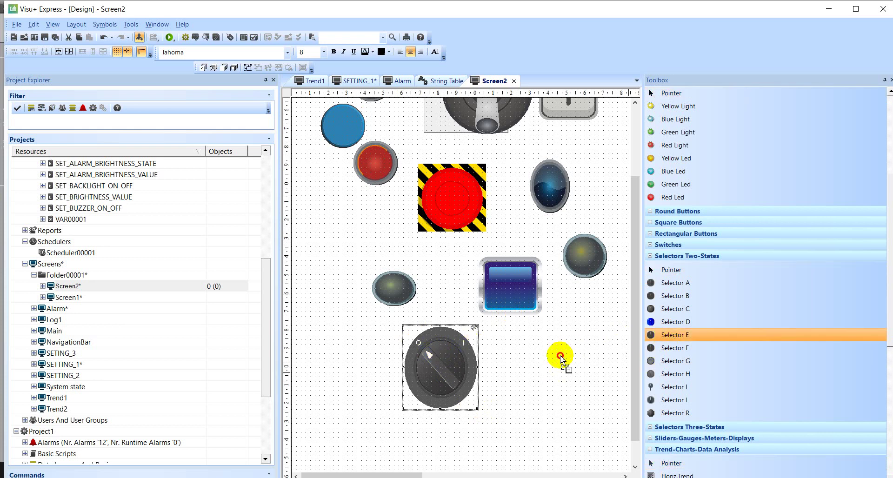
pyautogui.click(559, 357)
# Draw a large 3 States Selector C from the Selectors Three-States group and position it just below the red round button
pyautogui.click(651, 269)
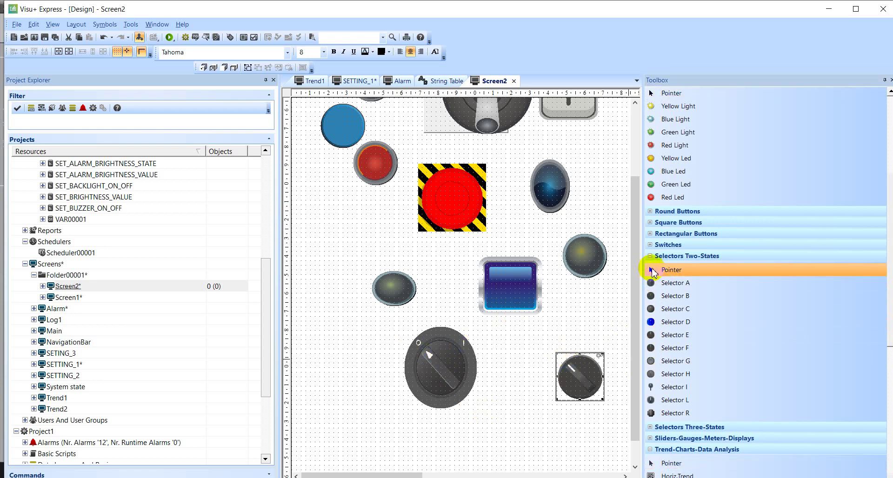
pyautogui.click(653, 255)
pyautogui.click(651, 268)
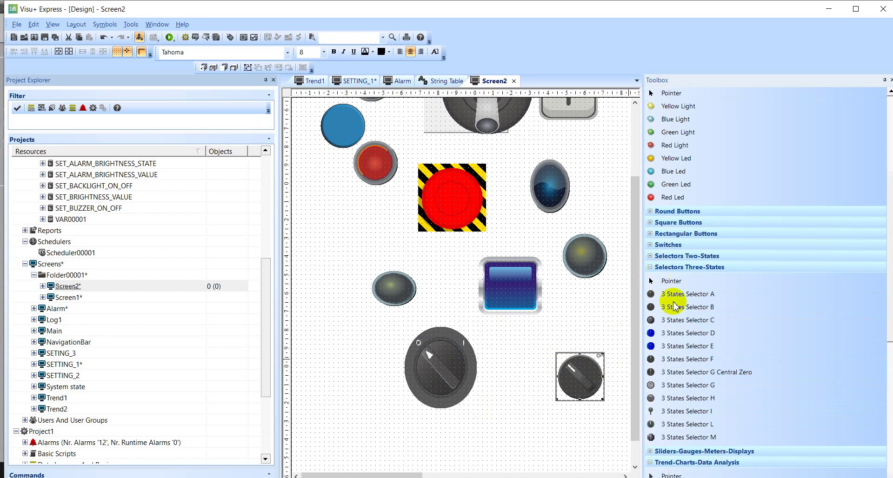
pyautogui.click(675, 320)
pyautogui.moveTo(319, 223)
pyautogui.mouseDown()
pyautogui.moveTo(365, 279)
pyautogui.moveTo(395, 288)
pyautogui.moveTo(424, 315)
pyautogui.moveTo(414, 309)
pyautogui.mouseUp()
pyautogui.moveTo(368, 231); pyautogui.dragTo(341, 188)
# Place a 3 States Selector B, enlarge it and position it directly below the 3 States Selector C
pyautogui.click(675, 307)
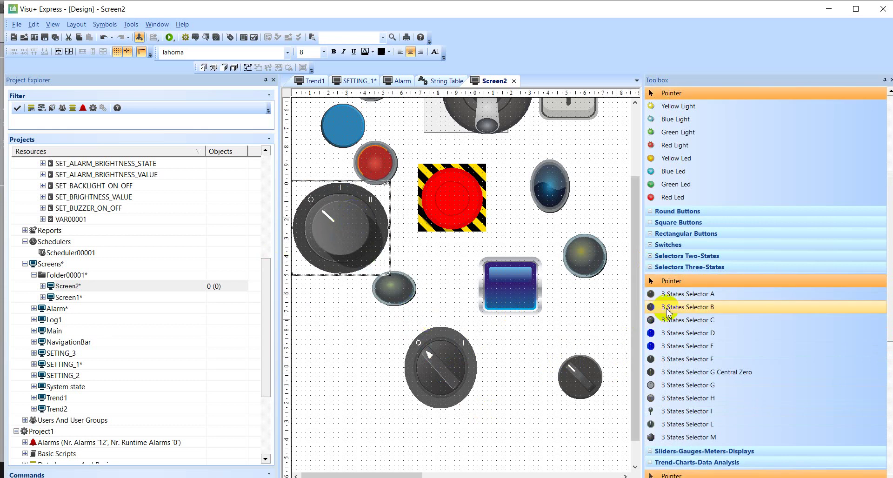
pyautogui.moveTo(344, 339); pyautogui.dragTo(355, 350)
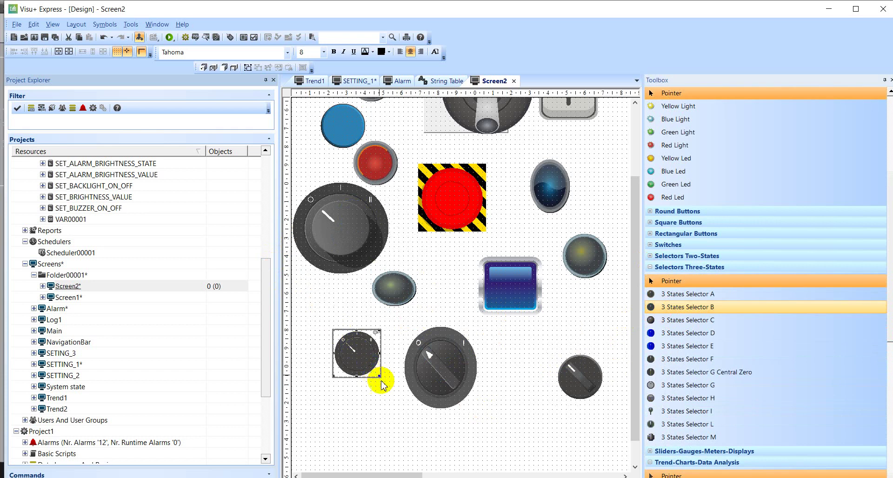
pyautogui.moveTo(379, 384); pyautogui.dragTo(337, 326)
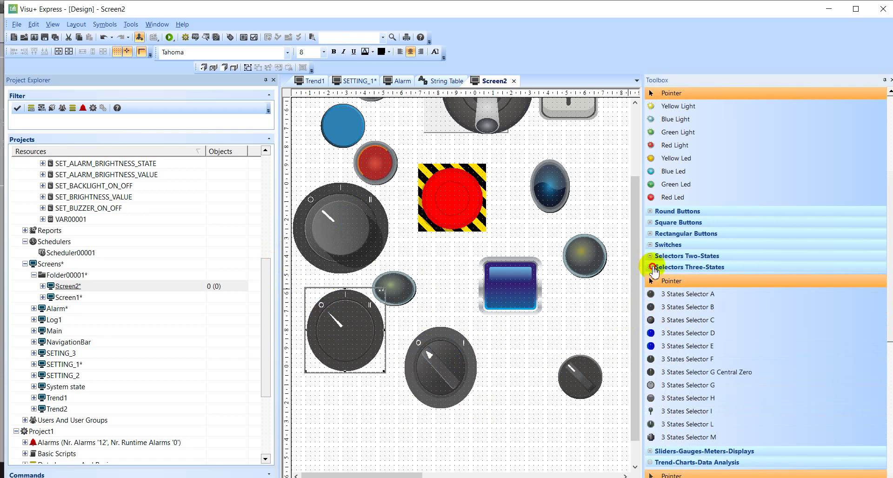
# From the Sliders-Gauges-Meters-Displays group, place a Vertical Slider between the two-state selectors and a Potentiometer over the Blue Led
pyautogui.click(650, 268)
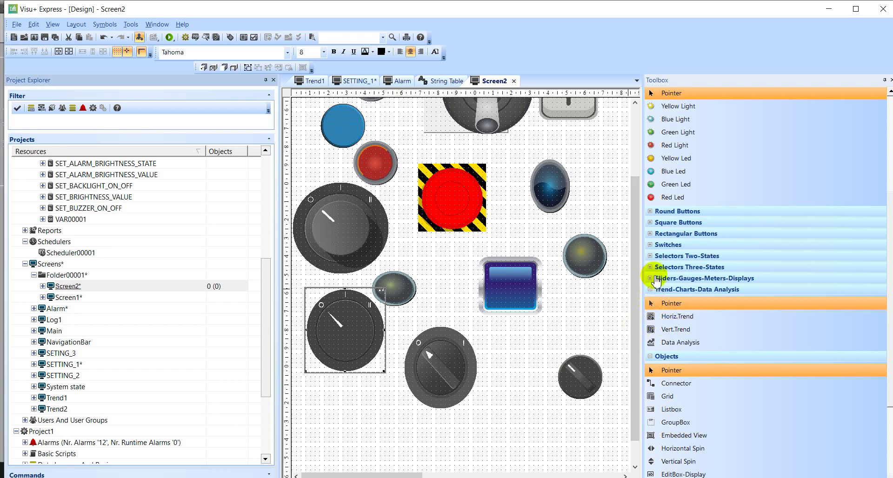
pyautogui.click(657, 279)
pyautogui.scroll(-1, 671, 302)
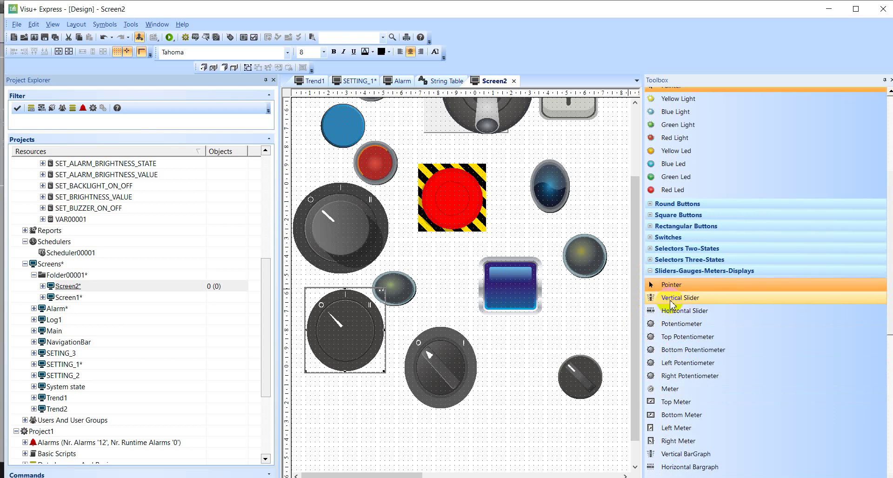
pyautogui.moveTo(672, 303); pyautogui.dragTo(501, 331)
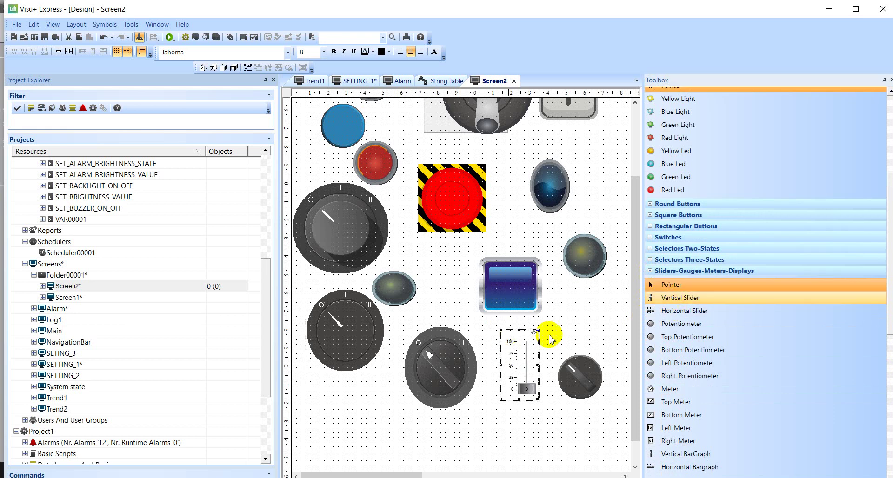
pyautogui.moveTo(674, 311); pyautogui.dragTo(463, 365)
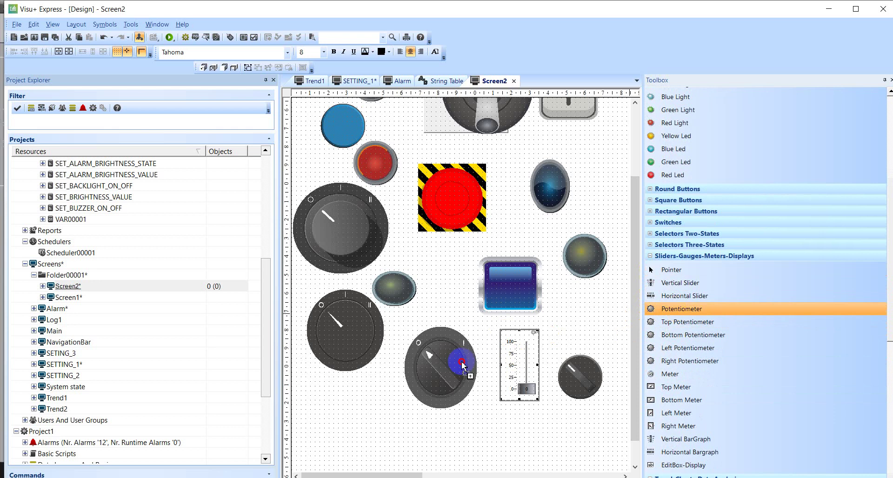
pyautogui.moveTo(341, 393); pyautogui.dragTo(539, 136)
# Place an EditBox-Display between the Green Light and the blue square button and enlarge it
pyautogui.scroll(-4, 675, 325)
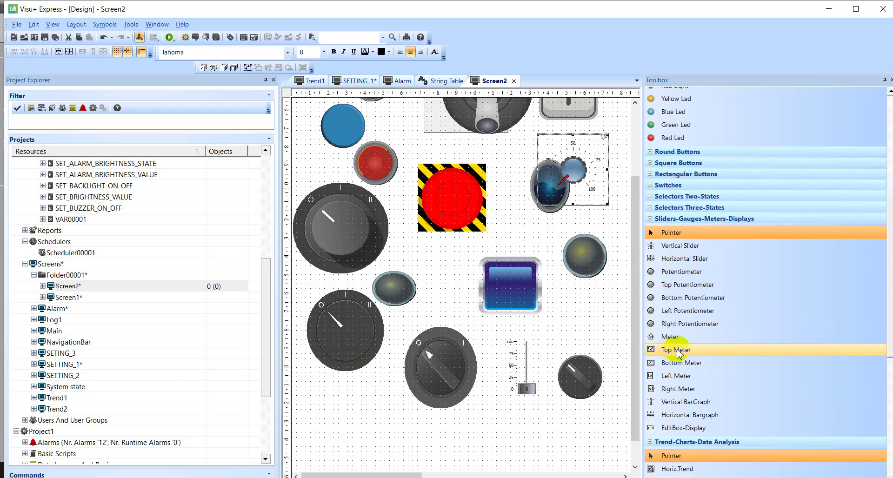
pyautogui.scroll(-1, 689, 325)
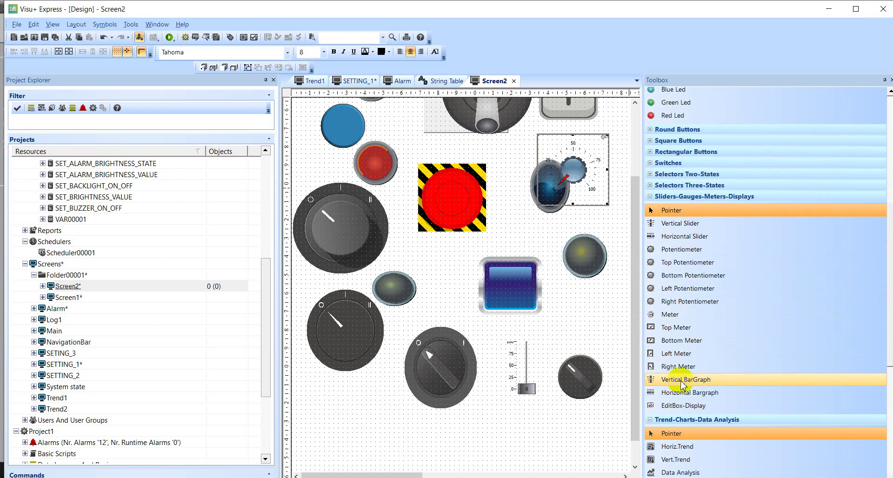
pyautogui.moveTo(699, 382); pyautogui.dragTo(384, 370)
pyautogui.scroll(-1, 693, 395)
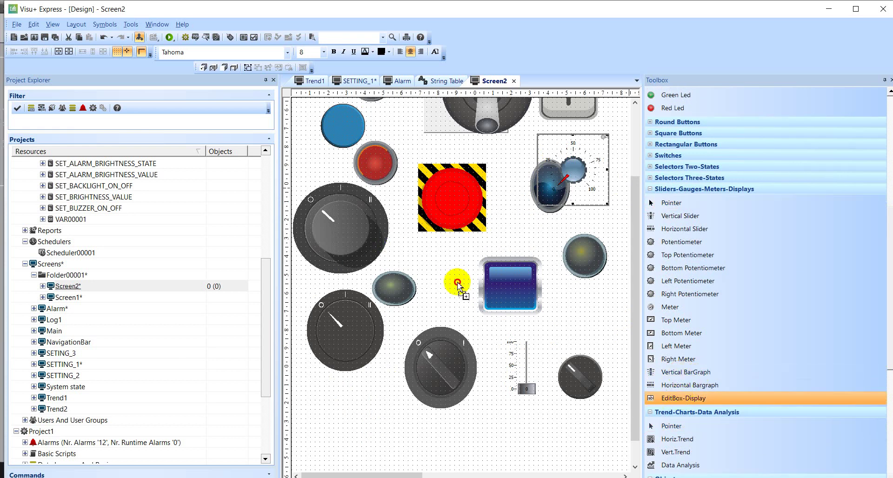
pyautogui.moveTo(434, 276); pyautogui.dragTo(444, 285)
pyautogui.click(465, 283)
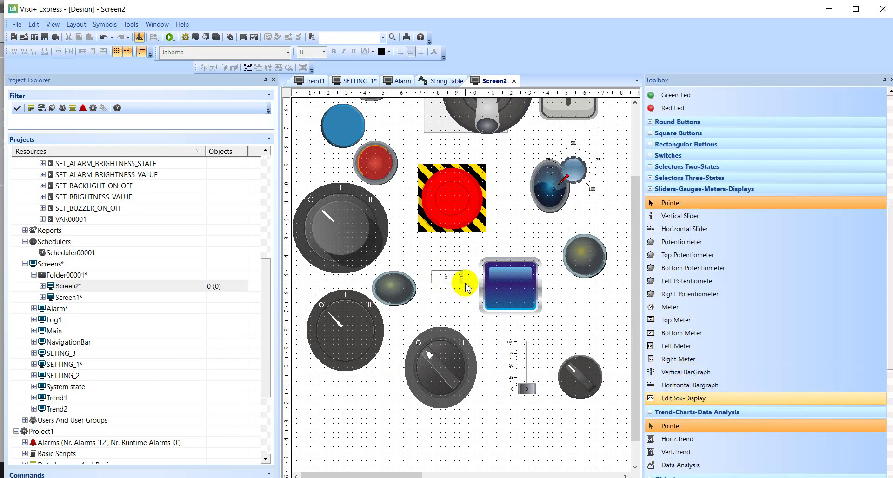
pyautogui.moveTo(486, 313)
pyautogui.mouseDown()
pyautogui.moveTo(506, 334)
pyautogui.moveTo(496, 312)
pyautogui.mouseUp()
# Place a Horiz.Trend over the objects in the middle of Screen2, enlarge it, and place a Vert.Trend to its right
pyautogui.scroll(-3, 662, 365)
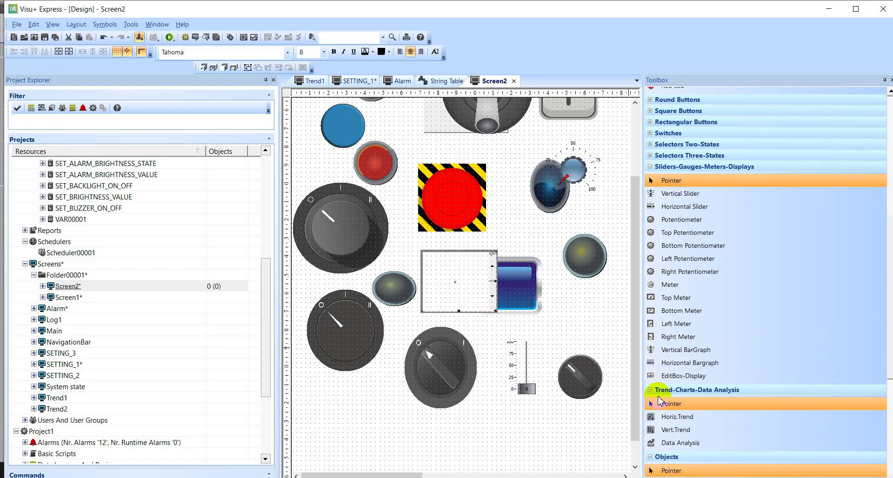
pyautogui.scroll(-2, 656, 405)
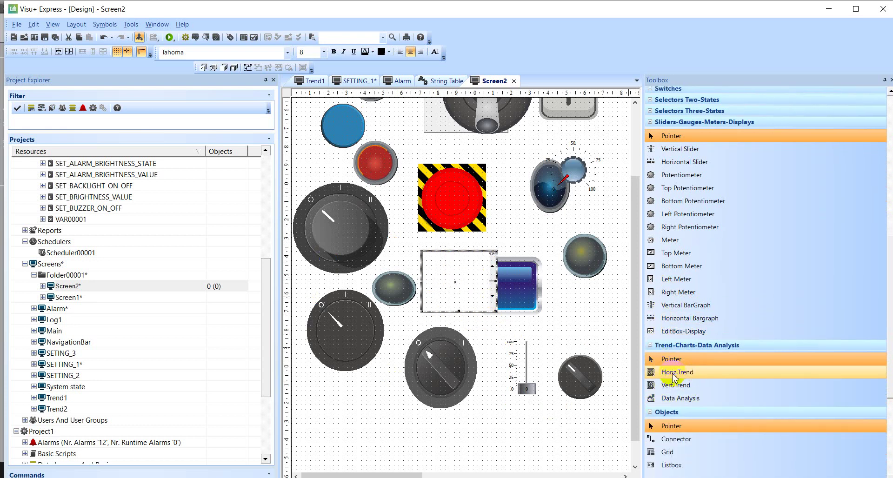
pyautogui.moveTo(671, 376); pyautogui.dragTo(564, 375)
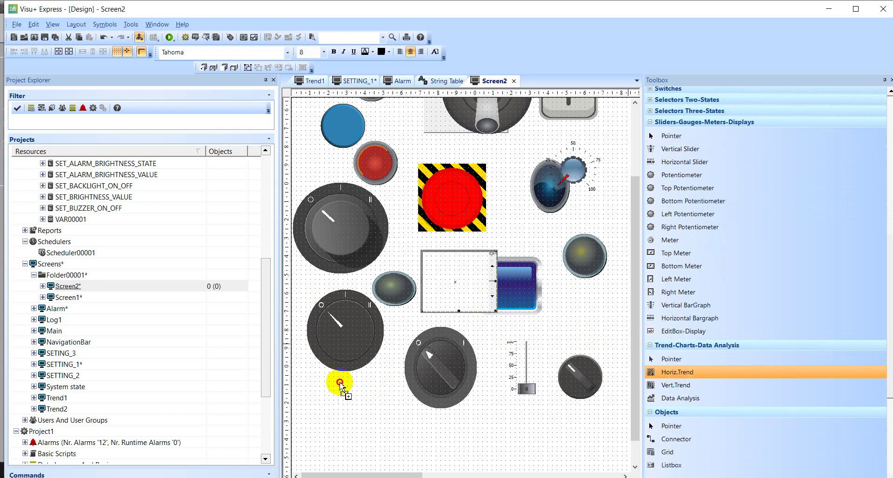
pyautogui.moveTo(325, 172); pyautogui.dragTo(325, 172)
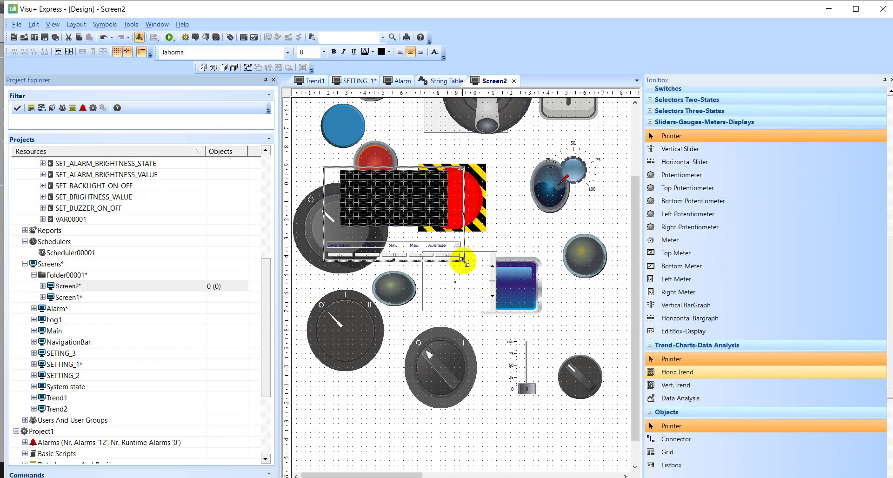
pyautogui.moveTo(464, 261); pyautogui.dragTo(542, 376)
pyautogui.moveTo(672, 385); pyautogui.dragTo(552, 144)
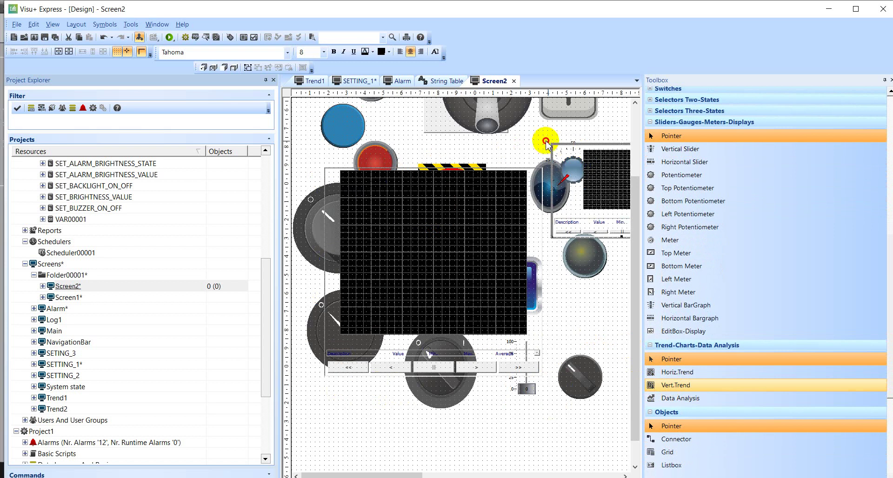
# Shift the Vert.Trend slightly left and place a Data Analysis object over the lower left of the Horiz.Trend
pyautogui.click(592, 188)
pyautogui.click(670, 398)
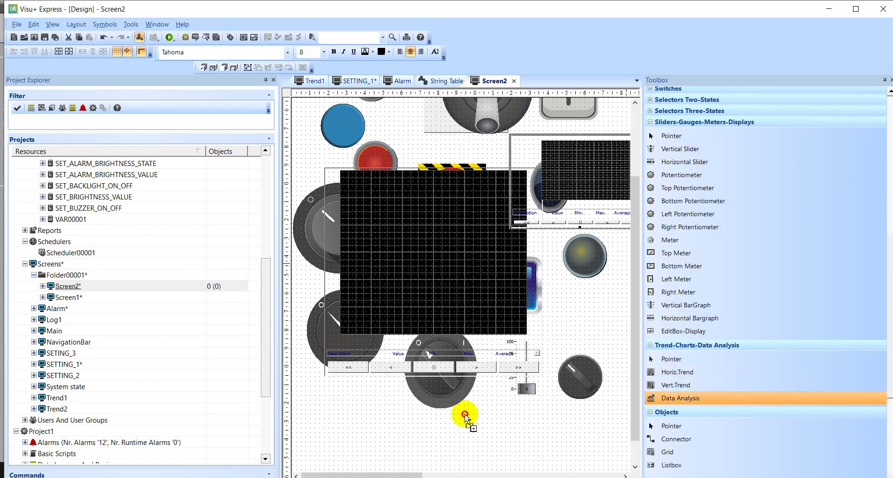
pyautogui.click(328, 408)
pyautogui.moveTo(367, 421); pyautogui.dragTo(356, 360)
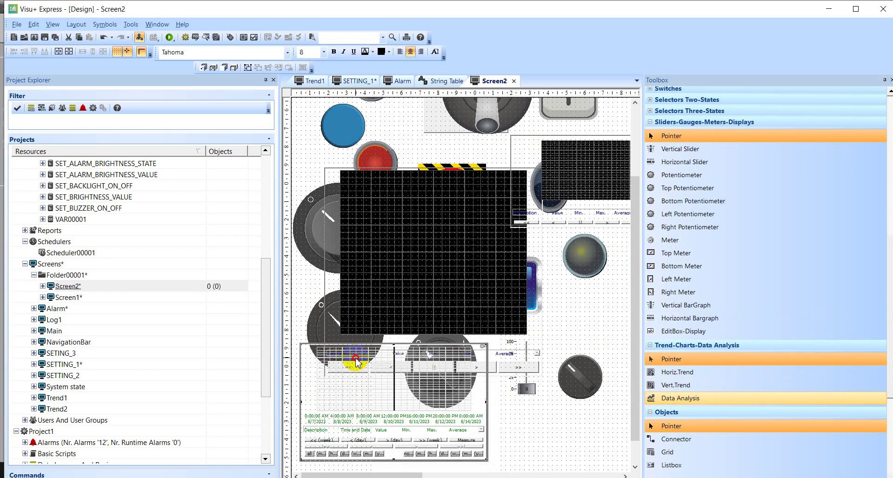
# From the Objects group, place an Alarm Window beside the lower right corner of the Data Analysis object
pyautogui.scroll(-5, 660, 423)
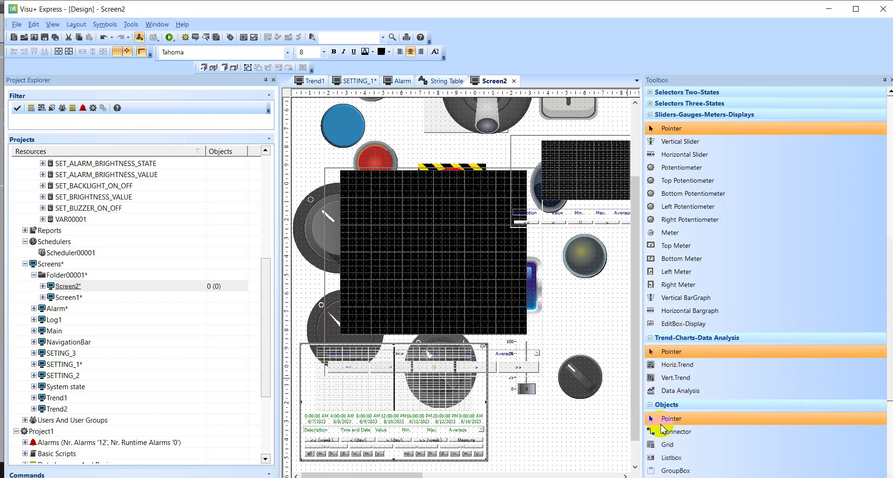
pyautogui.scroll(-4, 669, 387)
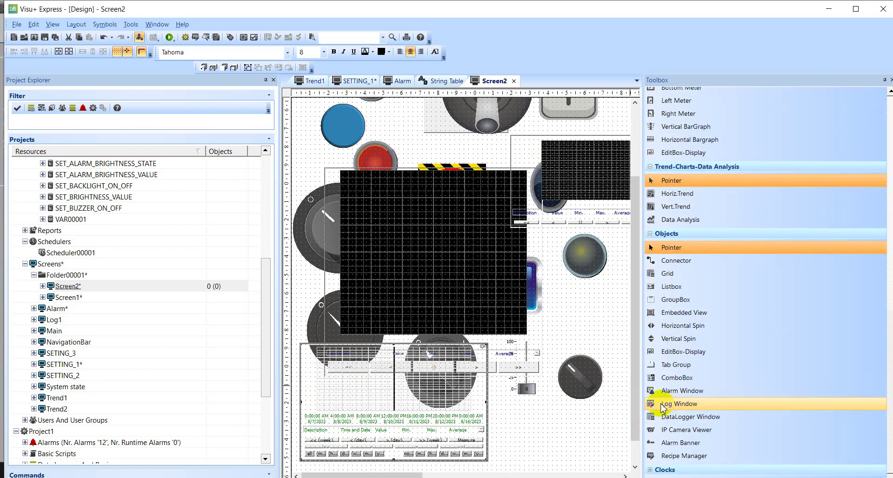
pyautogui.click(665, 391)
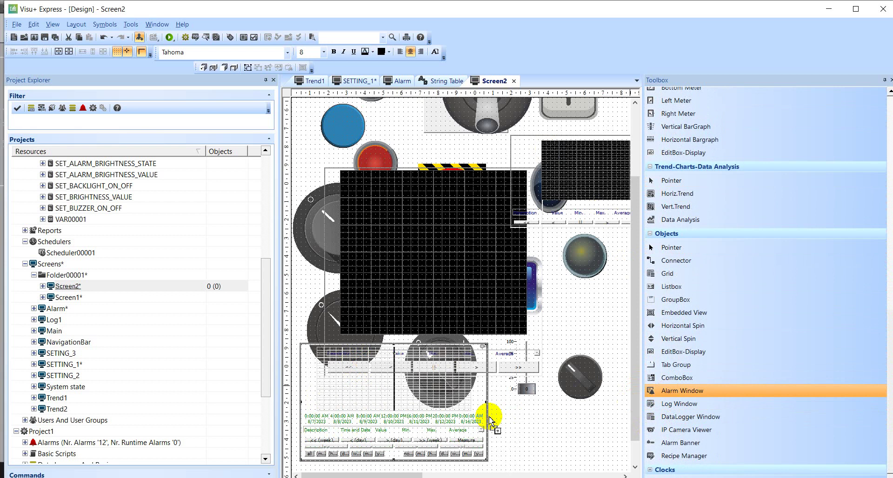
pyautogui.click(490, 417)
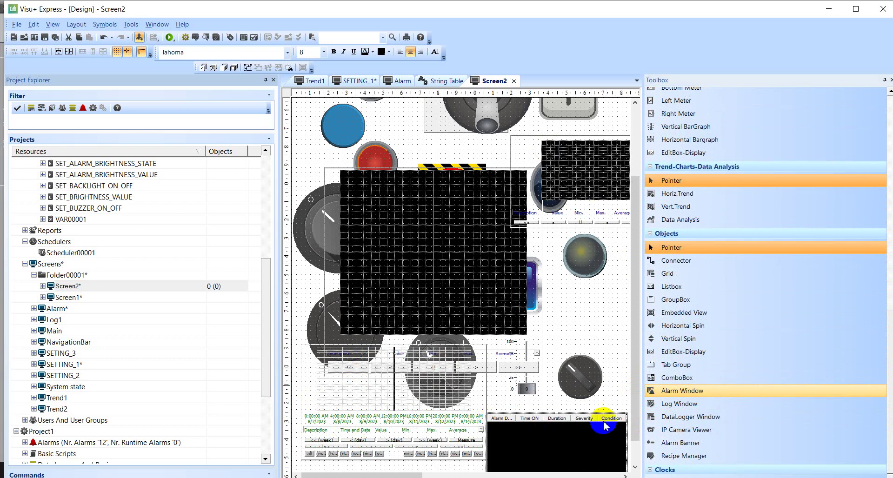
# Place a DataLogger Window over the upper left of the Horiz.Trend and a Recipe Manager below the Vert.Trend
pyautogui.click(715, 418)
pyautogui.click(301, 132)
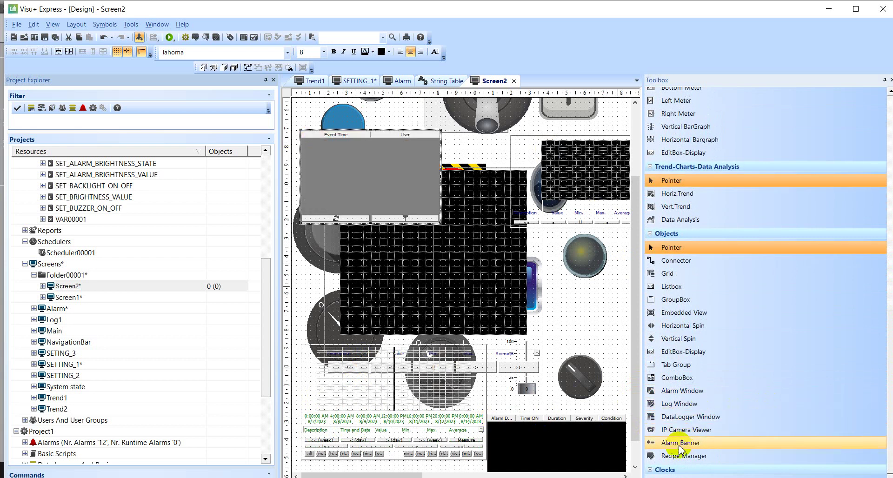
pyautogui.click(666, 458)
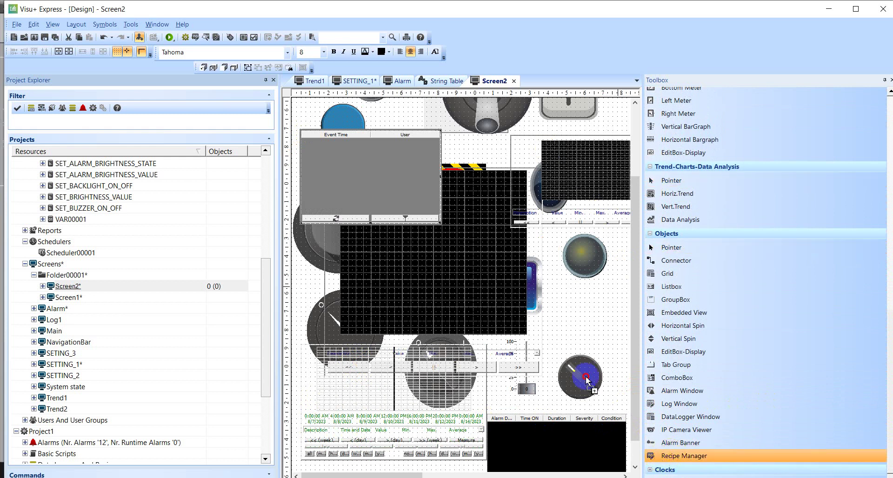
pyautogui.click(552, 251)
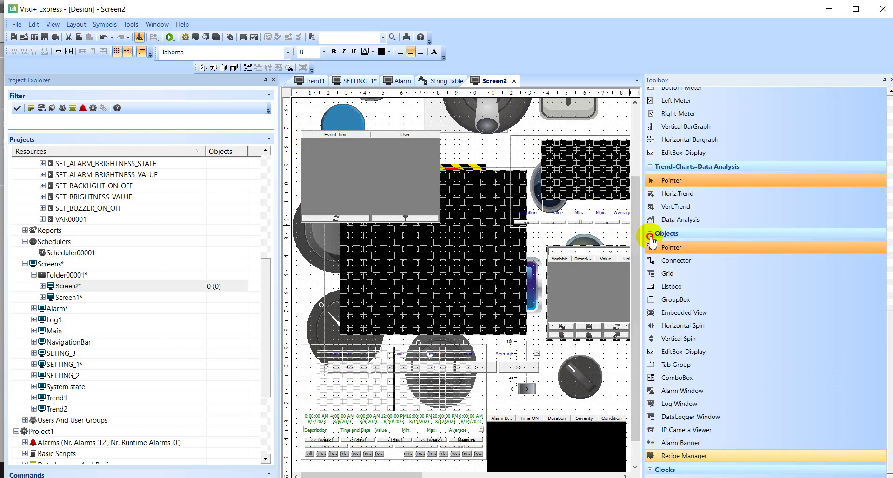
# Collapse the Objects, Sliders-Gauges-Meters-Displays and Trend-Charts-Data Analysis groups in the Toolbox
pyautogui.click(651, 237)
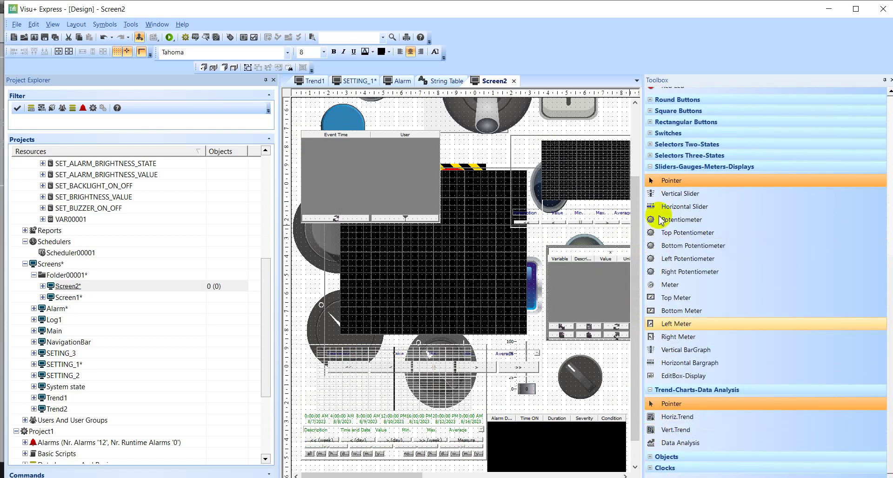
pyautogui.click(652, 167)
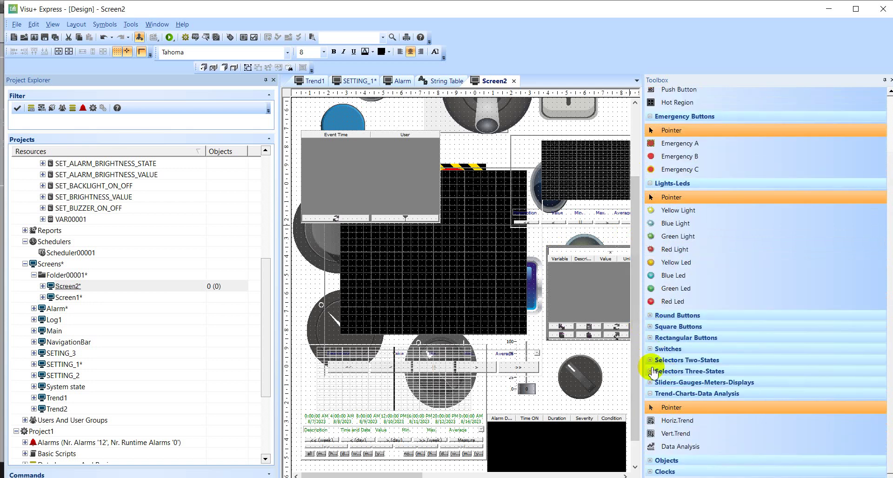
pyautogui.click(652, 394)
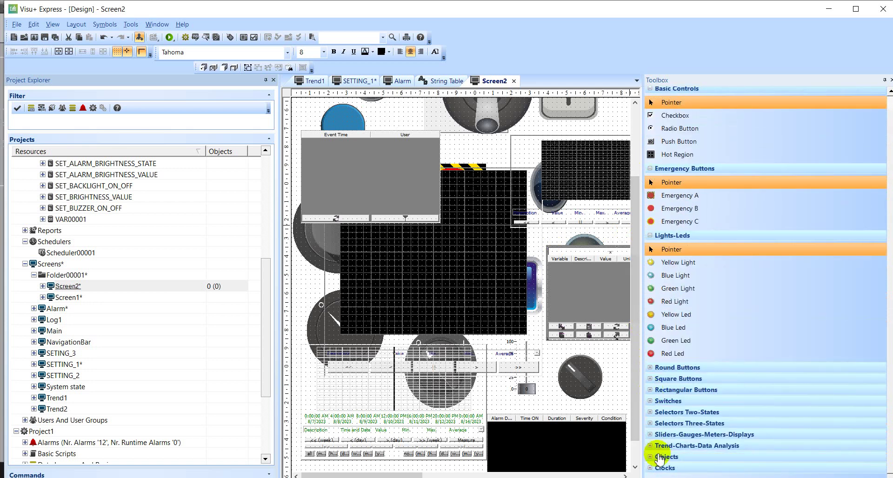
pyautogui.click(651, 457)
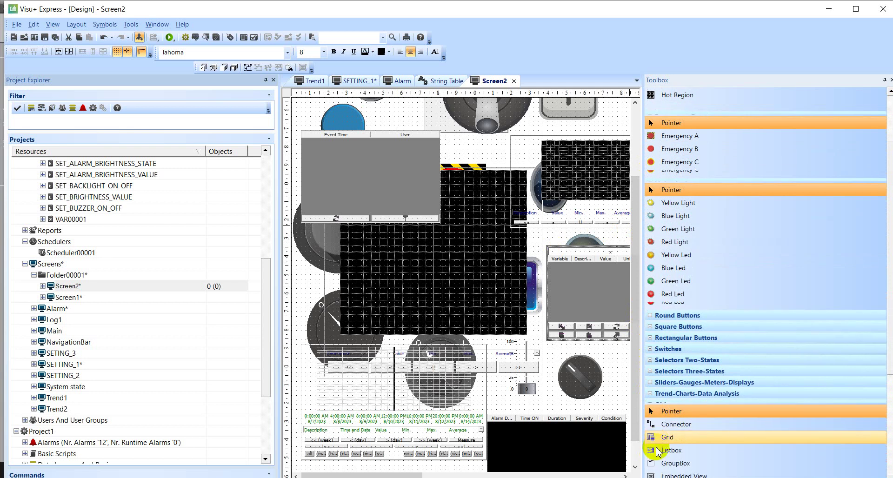
pyautogui.click(653, 301)
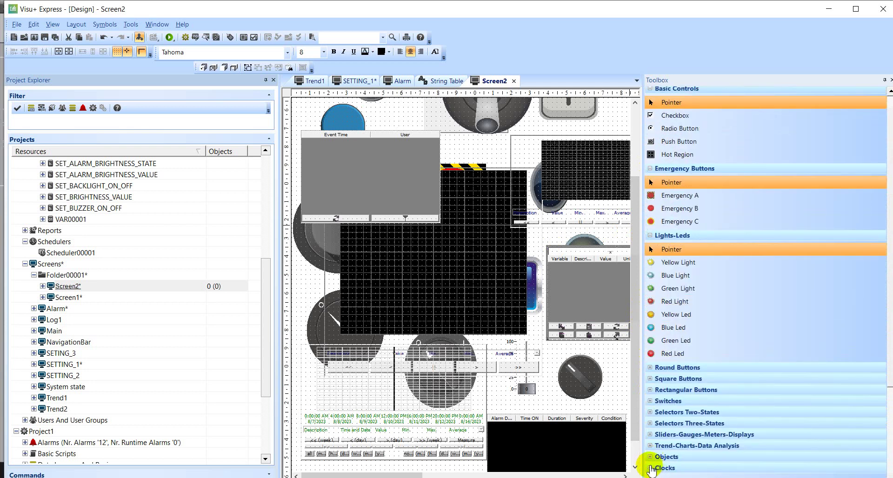
# From the Clocks group, place a Digital Clock1 and move it to the upper right corner of the Vert.Trend
pyautogui.click(651, 469)
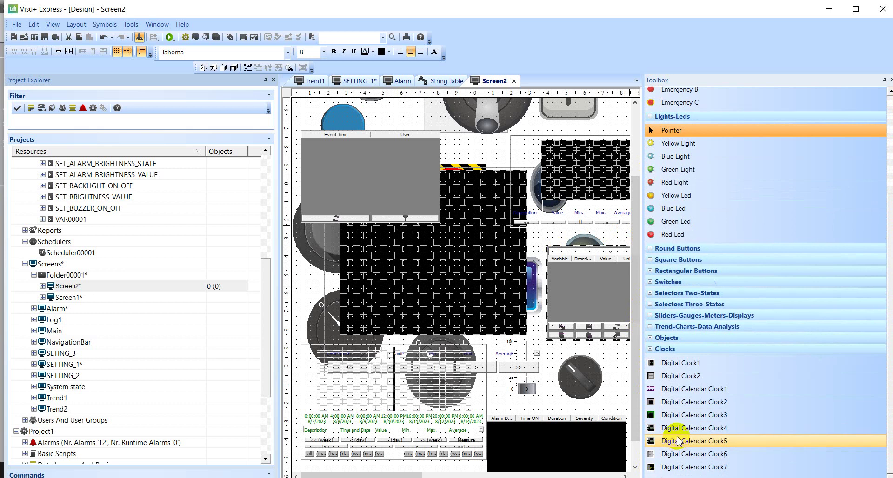
pyautogui.click(679, 363)
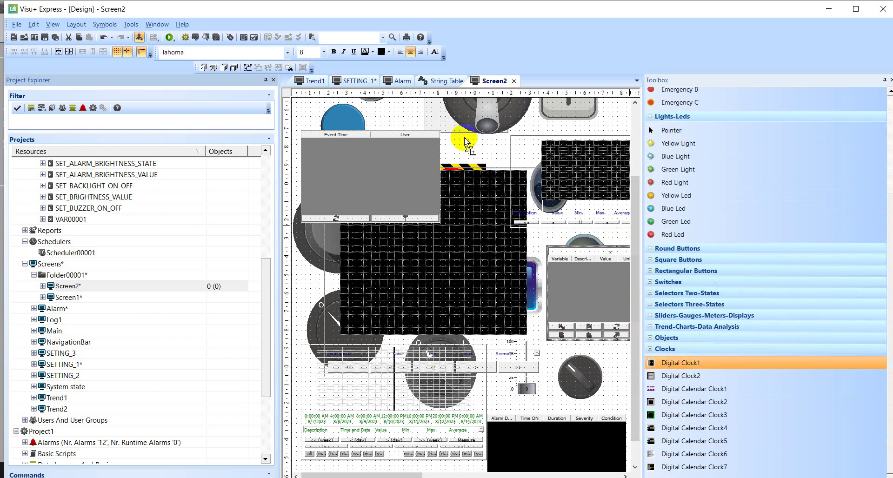
pyautogui.click(540, 193)
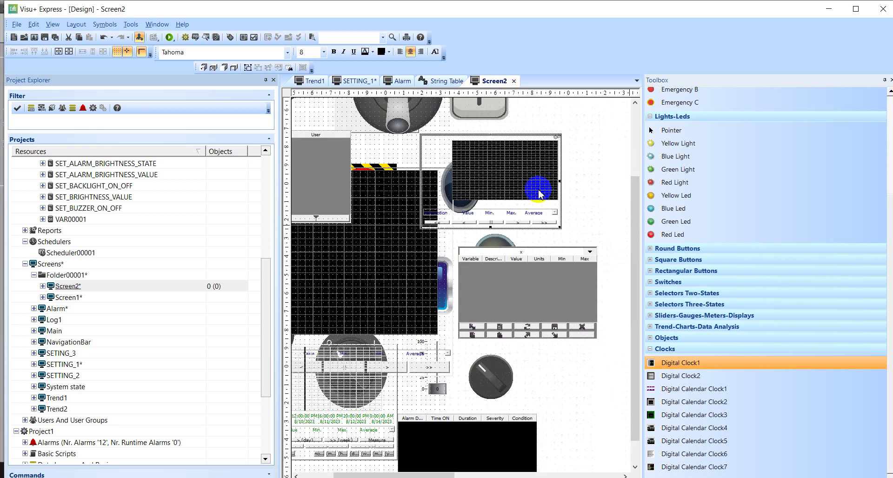
pyautogui.click(429, 279)
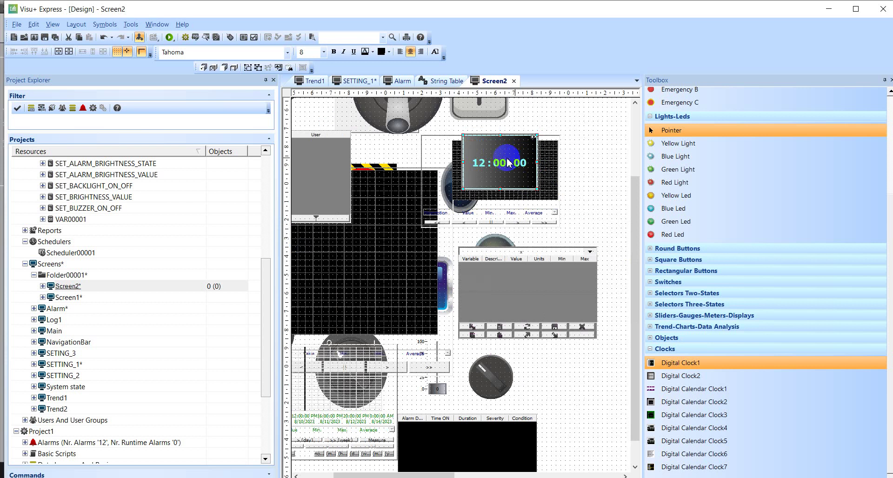
pyautogui.moveTo(511, 154); pyautogui.dragTo(591, 141)
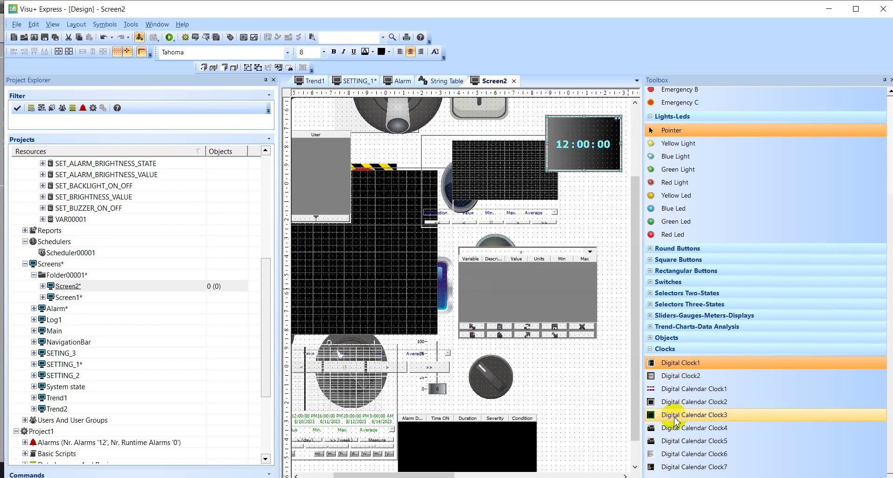
pyautogui.scroll(3, 674, 427)
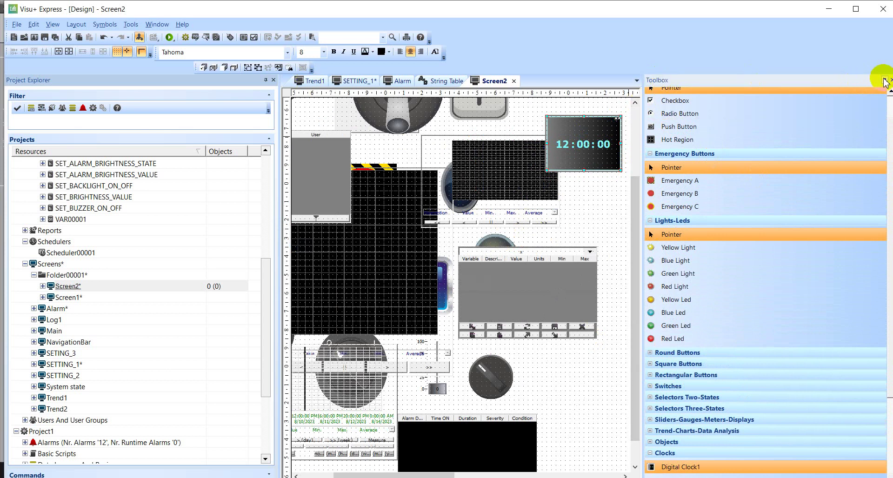
pyautogui.click(223, 167)
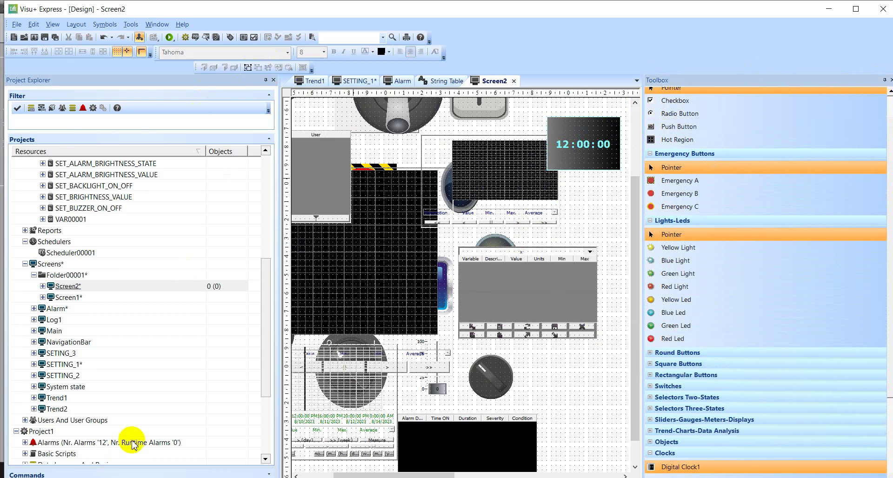
pyautogui.scroll(3, 406, 296)
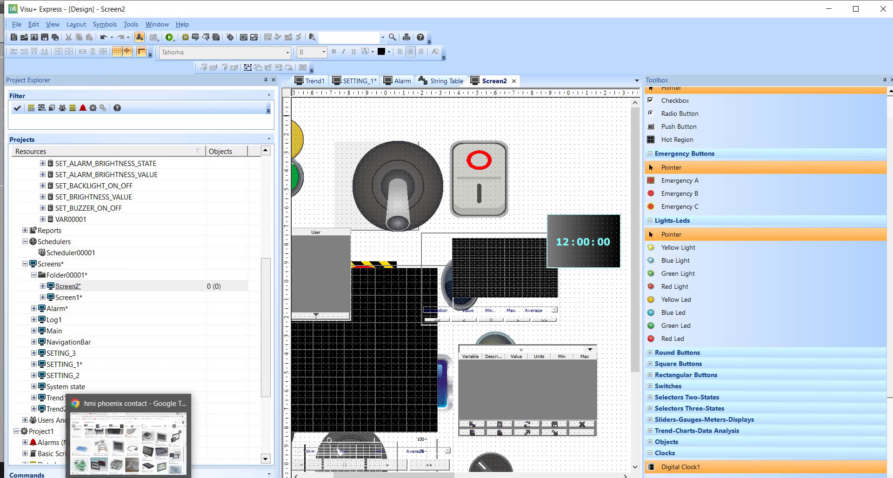
# Switch to Chrome, view the basic PLC S7-1200/1500 WinCC course outline on the khoa-hoc page and return to the course list
pyautogui.click(131, 437)
pyautogui.click(90, 5)
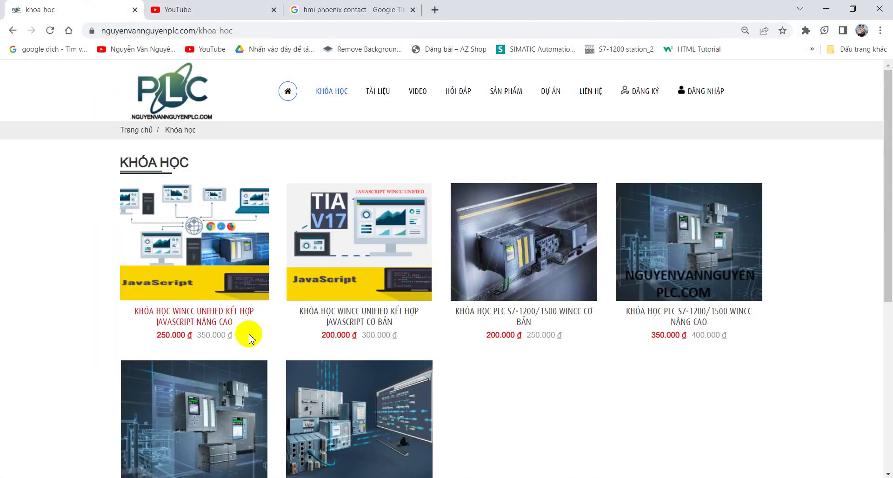
pyautogui.scroll(-3, 488, 265)
pyautogui.scroll(3, 491, 269)
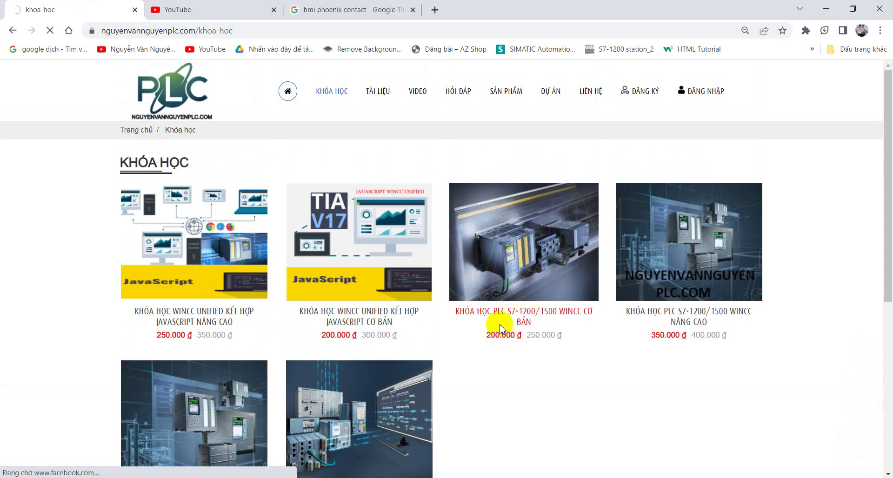
pyautogui.click(489, 302)
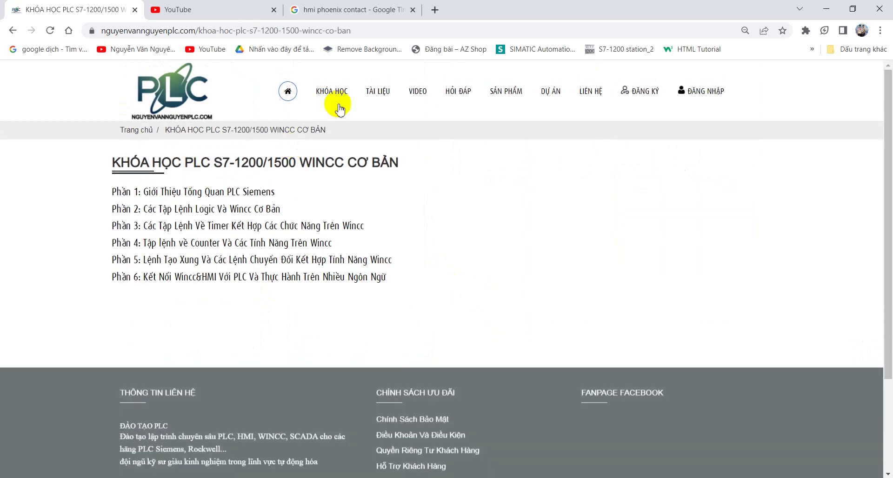
pyautogui.click(340, 108)
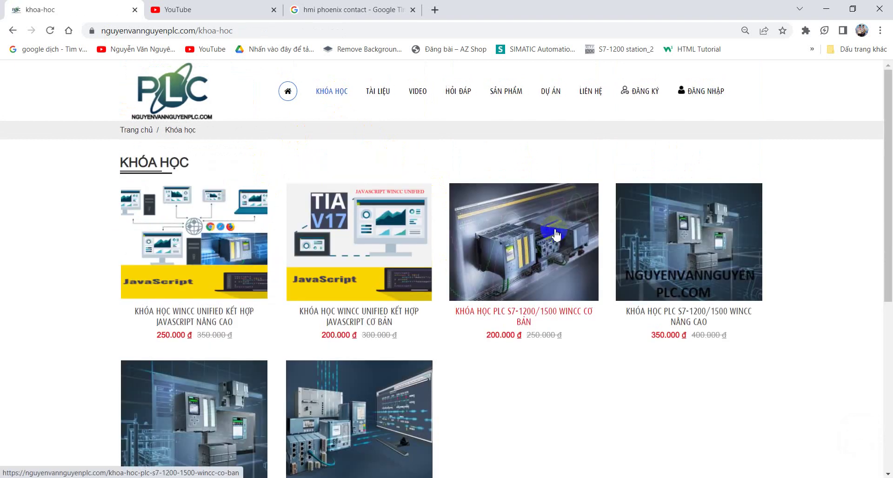
# Open the industrial communication network course, look through the Part 1 Profinet lessons and return to the course list
pyautogui.scroll(-2, 620, 286)
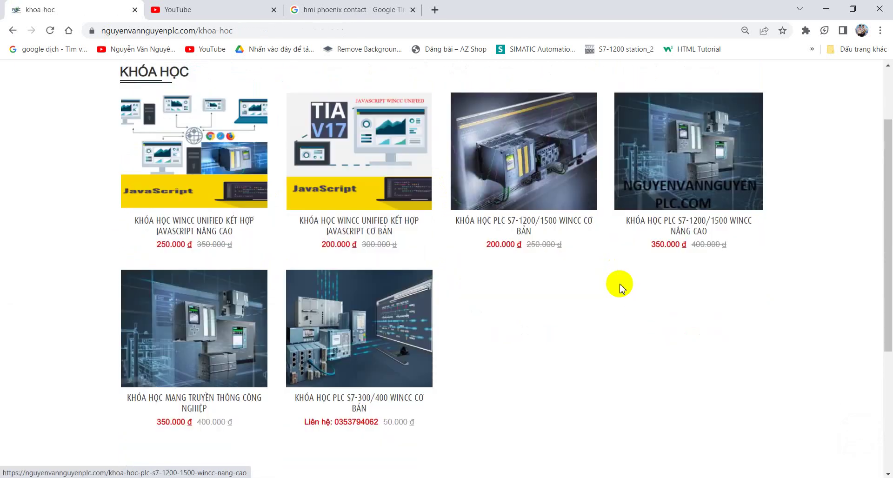
pyautogui.scroll(-3, 299, 272)
pyautogui.scroll(2, 275, 273)
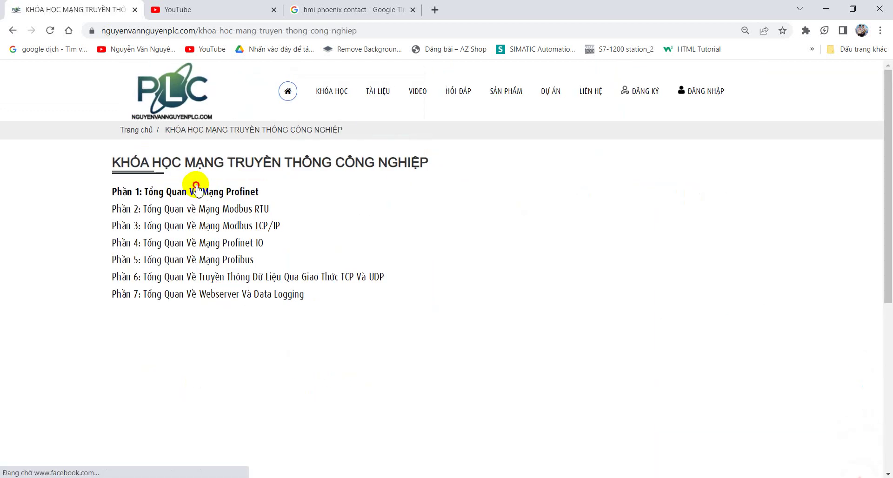
pyautogui.click(194, 183)
pyautogui.scroll(-5, 207, 288)
pyautogui.scroll(5, 207, 288)
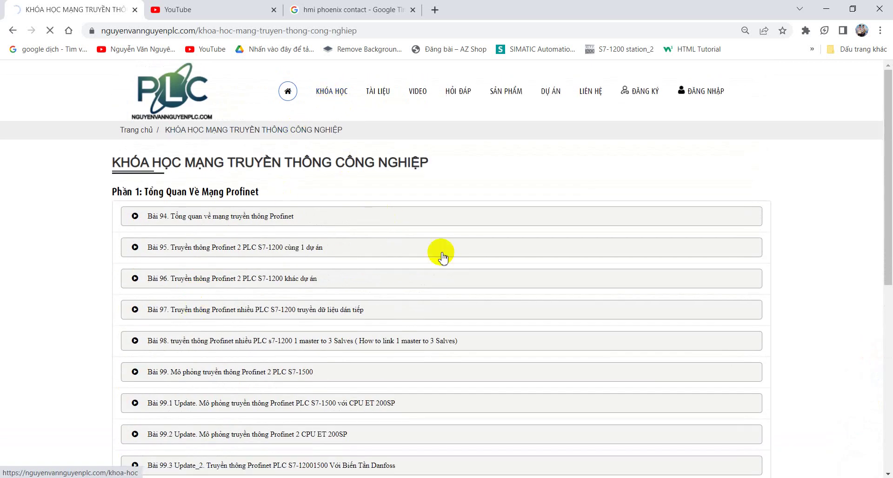
pyautogui.hotkey('alt', 'Left')
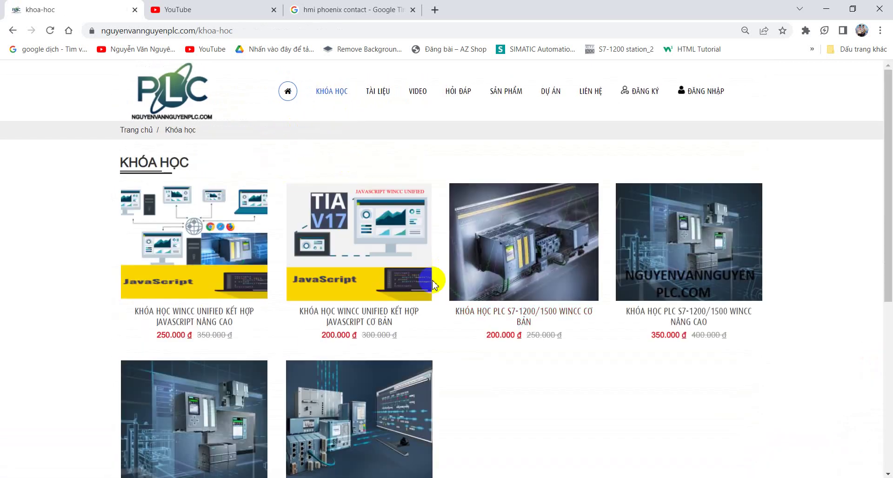
# Open the advanced WinCC Unified with JavaScript course and look through the lessons of Part 1 and Part 2
pyautogui.scroll(-2, 433, 284)
pyautogui.scroll(2, 325, 298)
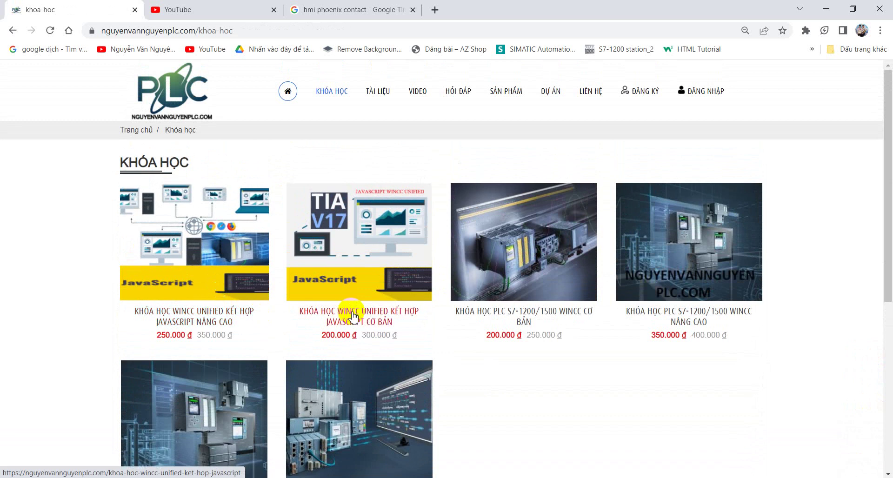
pyautogui.click(235, 319)
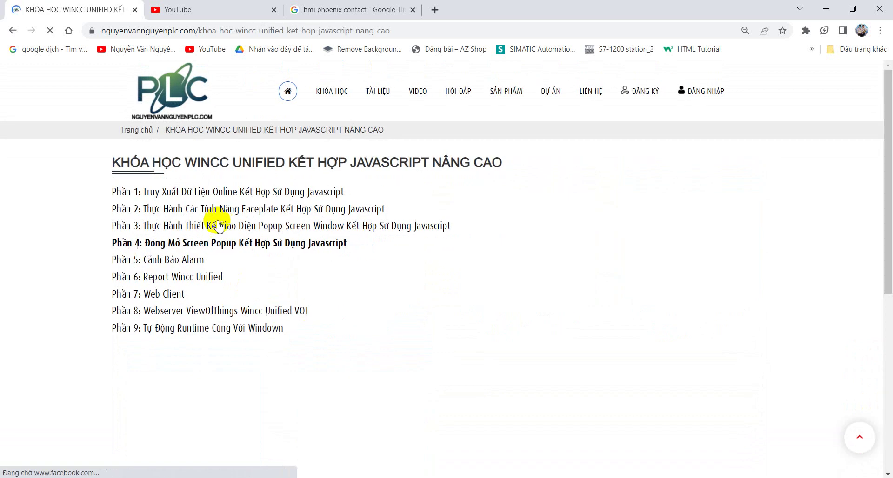
pyautogui.click(199, 198)
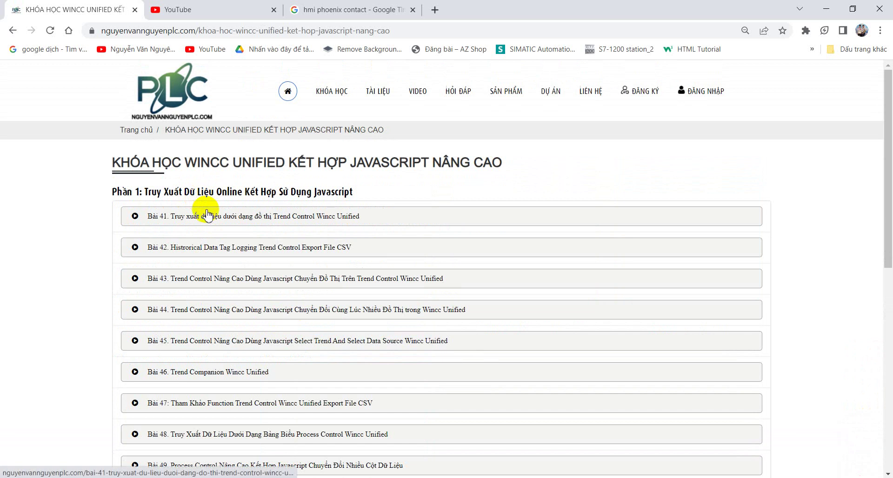
pyautogui.scroll(-7, 204, 208)
pyautogui.click(204, 186)
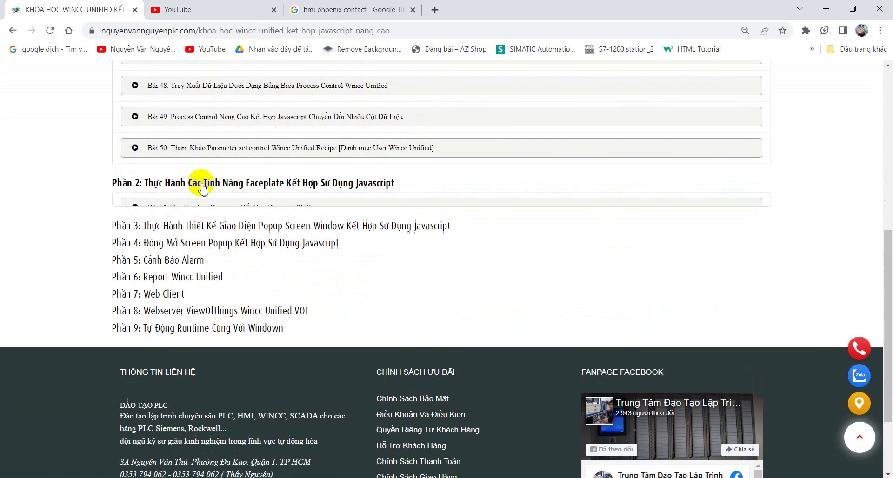
pyautogui.click(608, 283)
pyautogui.scroll(-6, 404, 297)
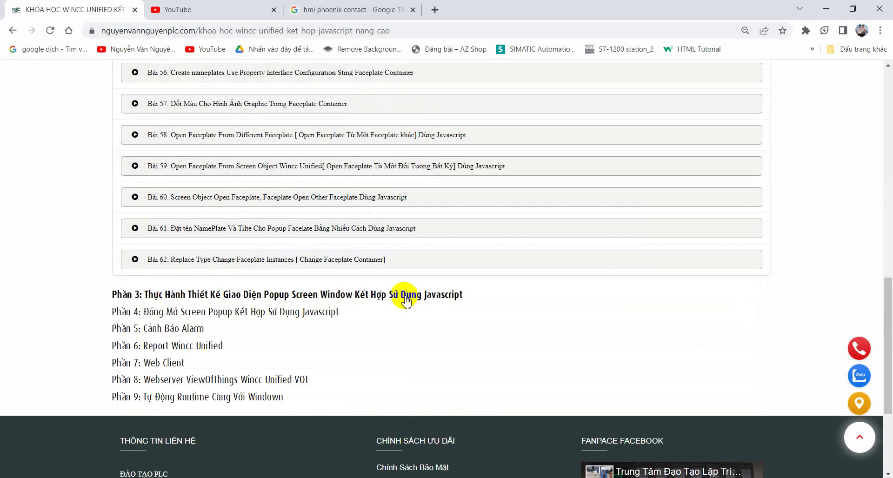
# Switch to YouTube, open the account's own channel and look through its created playlists
pyautogui.scroll(10, 381, 312)
pyautogui.click(260, 9)
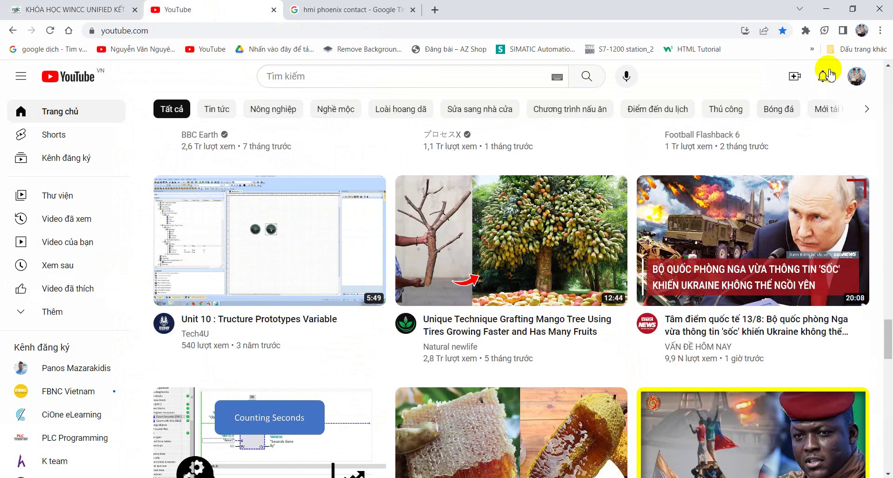
pyautogui.click(857, 75)
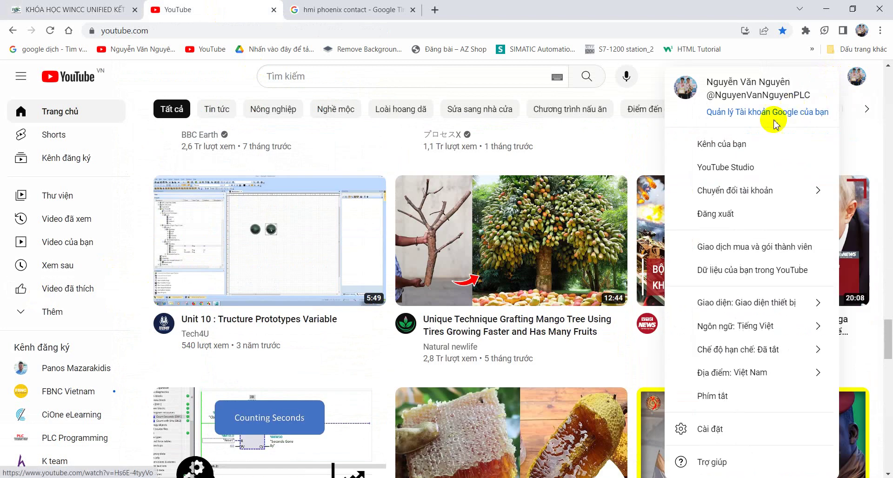
pyautogui.click(749, 144)
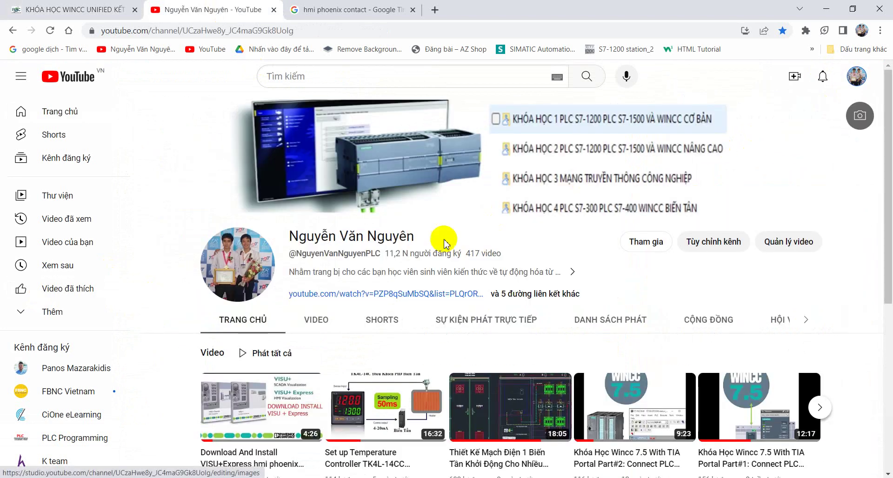
pyautogui.click(610, 325)
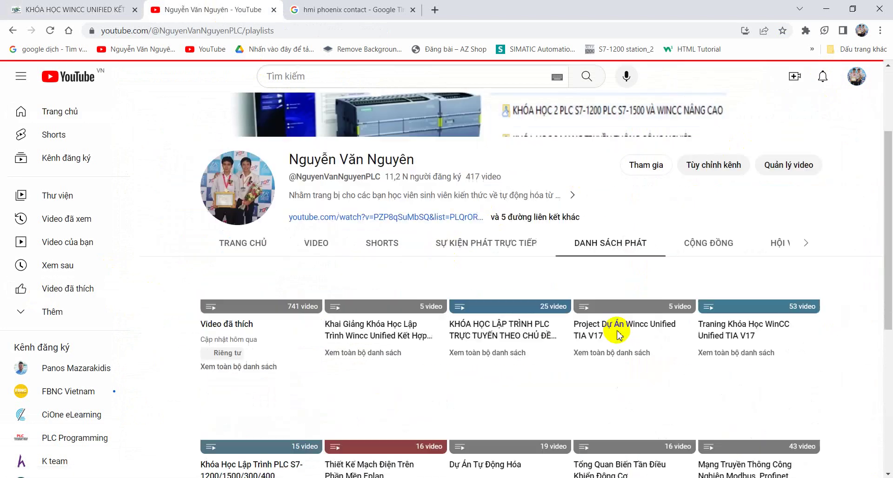
pyautogui.scroll(-3, 321, 333)
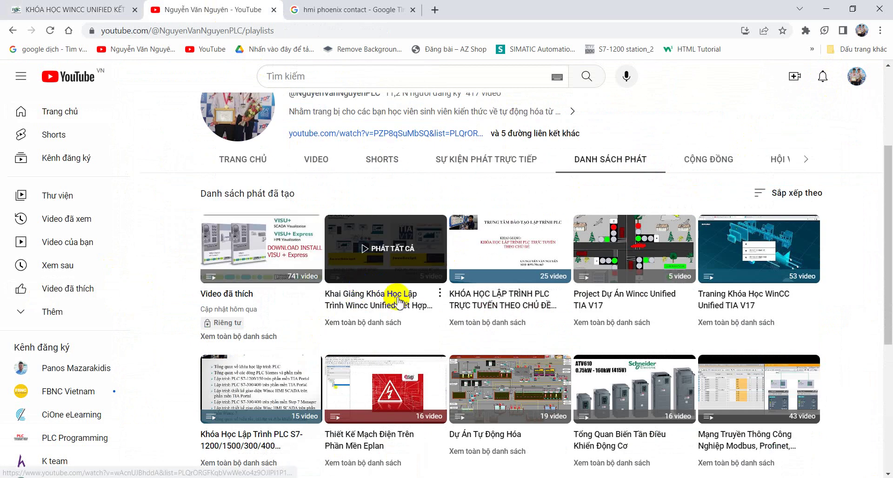
pyautogui.scroll(-1, 298, 349)
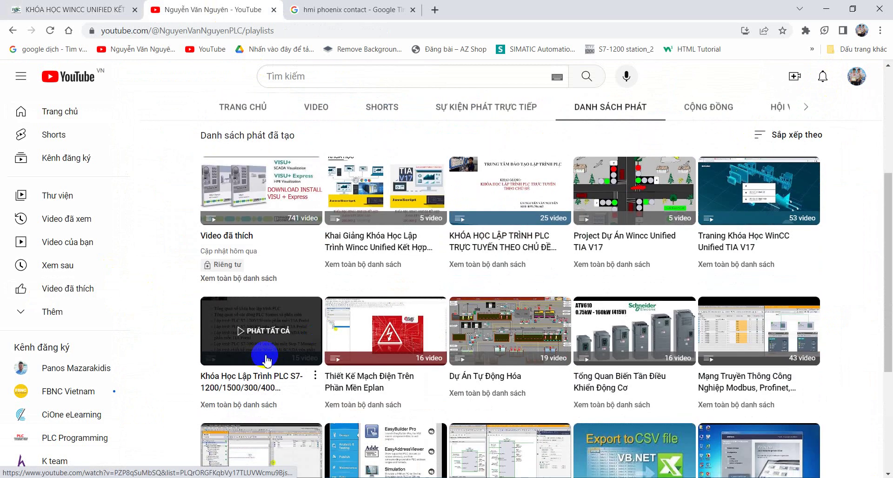
# Open the Khóa Học Lập Trình PLC S7-1200/1500/300/400 playlist, pause playback, look through its videos and return to the WinCC Unified course page
pyautogui.click(225, 354)
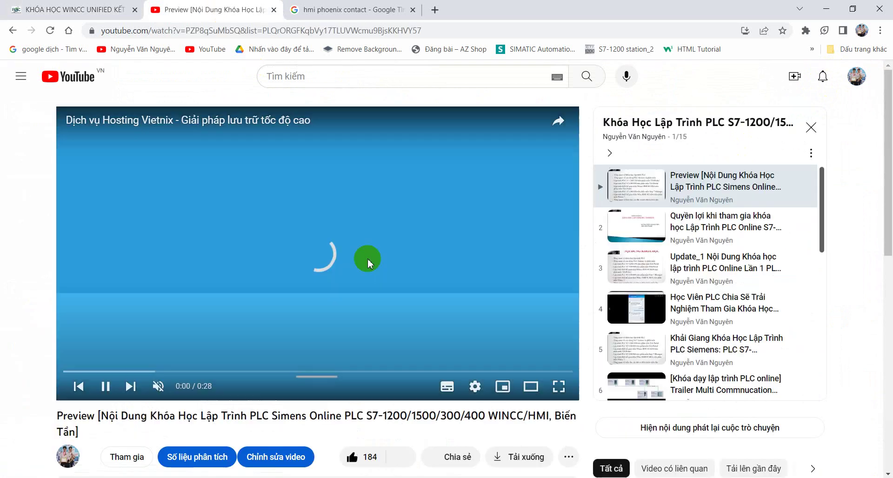
pyautogui.click(367, 259)
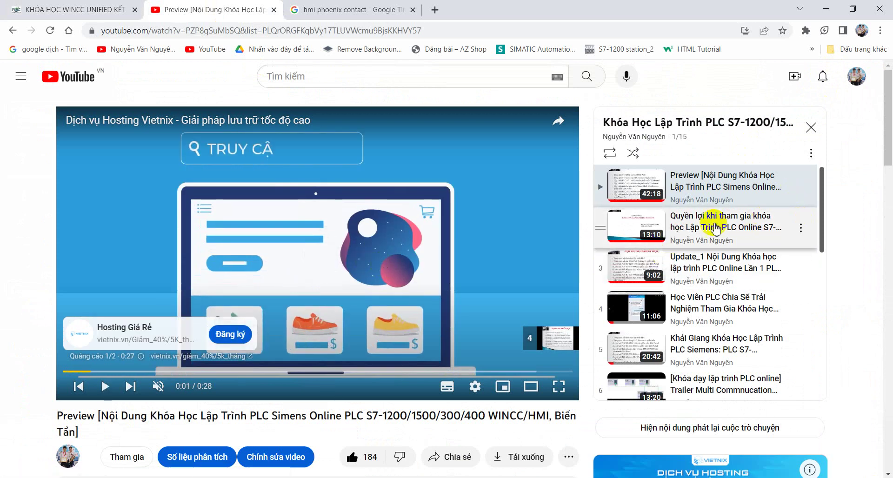
pyautogui.scroll(-1, 713, 235)
pyautogui.scroll(-2, 712, 244)
pyautogui.scroll(3, 706, 248)
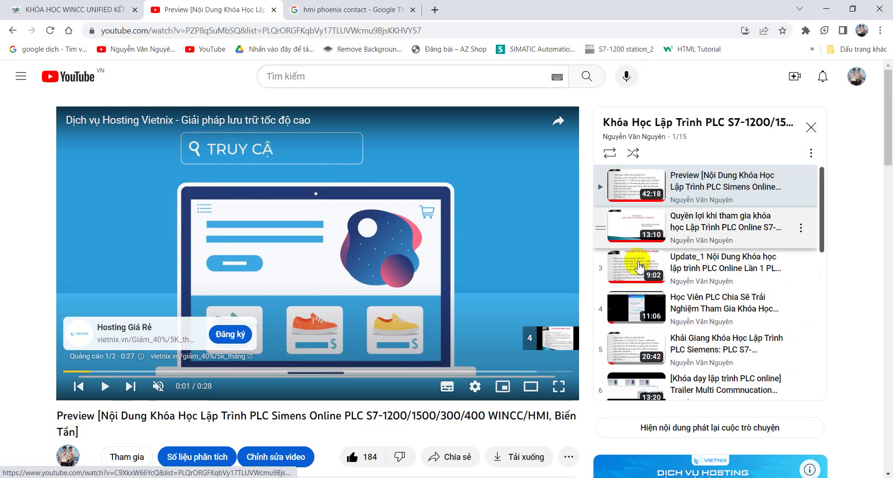
pyautogui.scroll(-8, 670, 275)
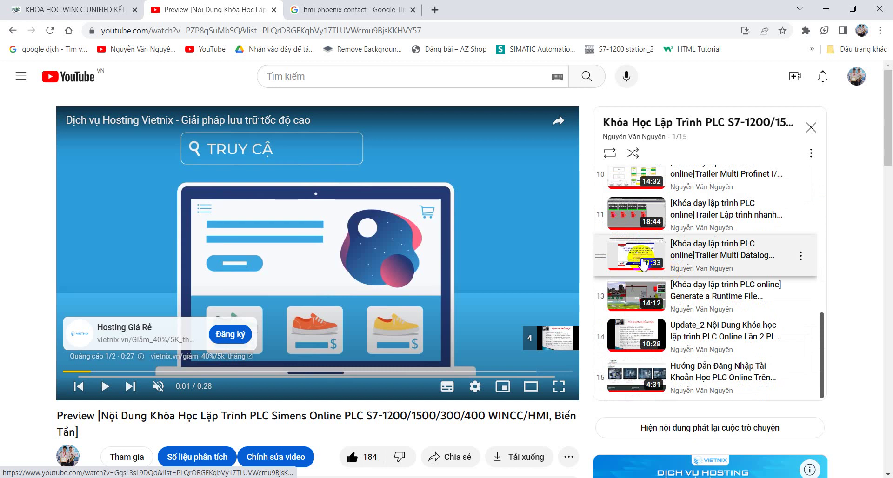
pyautogui.scroll(2, 643, 264)
pyautogui.click(93, 8)
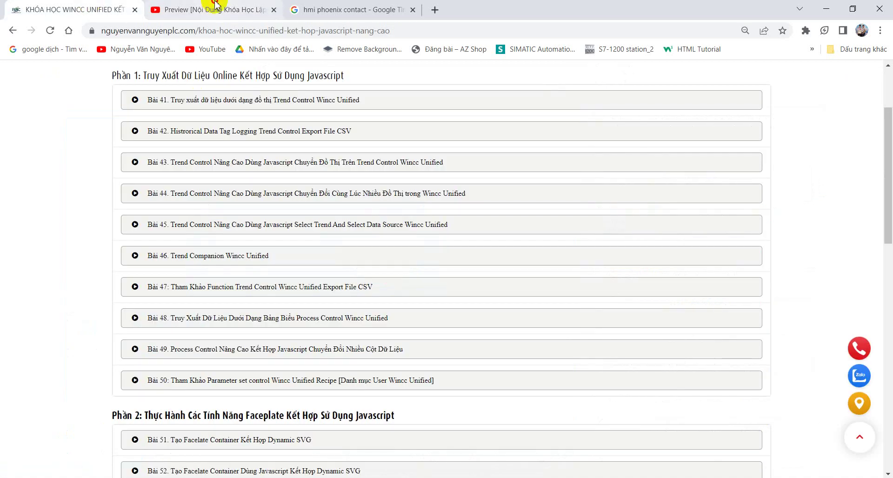